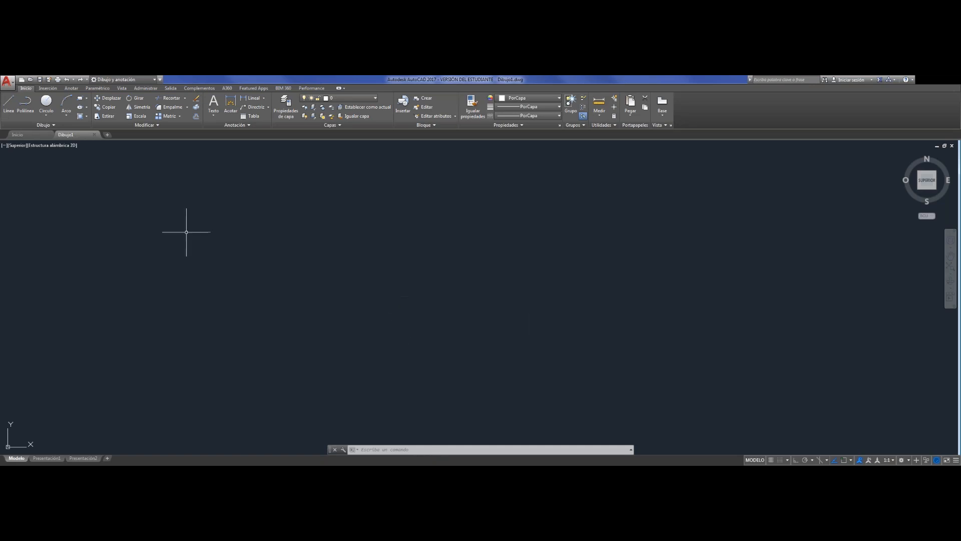
# Draw a wide freehand triangle with connected lines, plus a short extra segment rising from its starting corner.
pyautogui.click(9, 104)
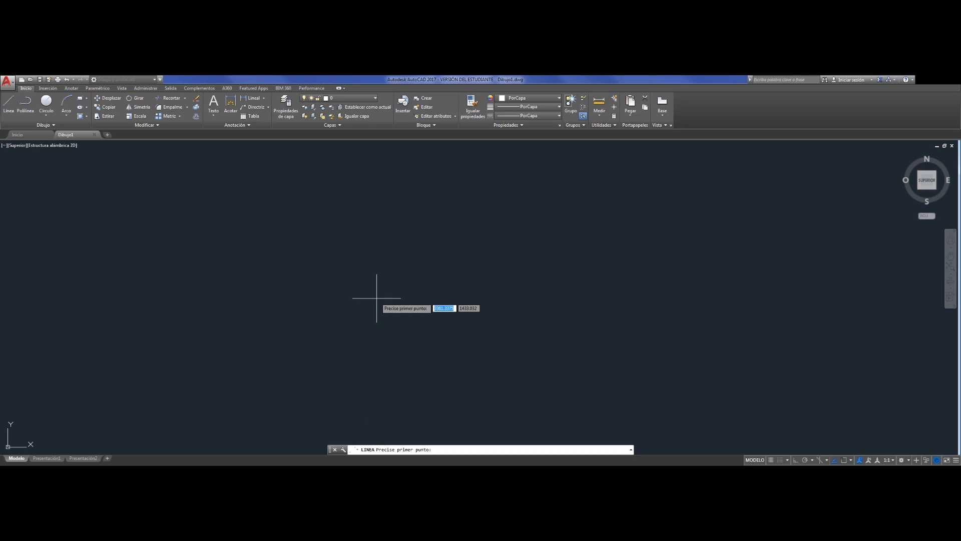
pyautogui.press('Escape')
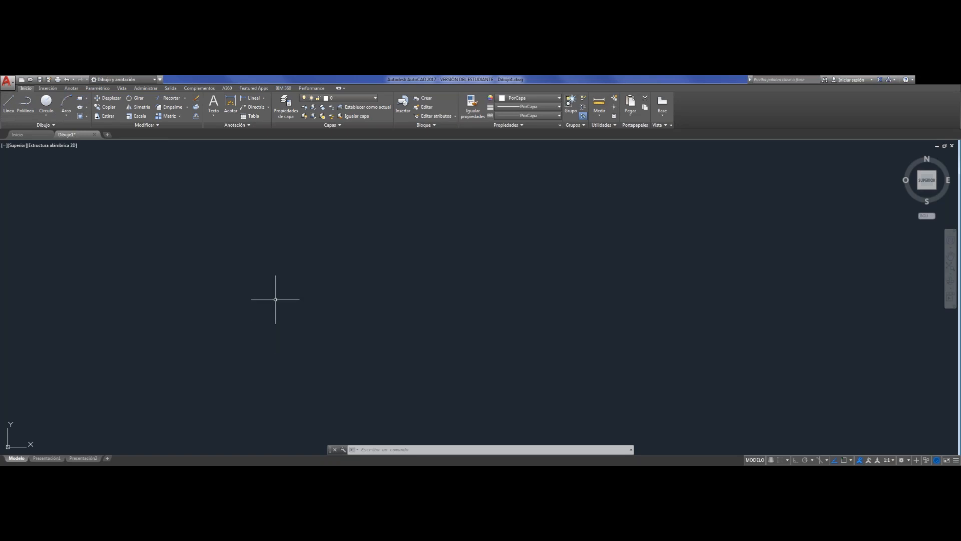
pyautogui.click(13, 105)
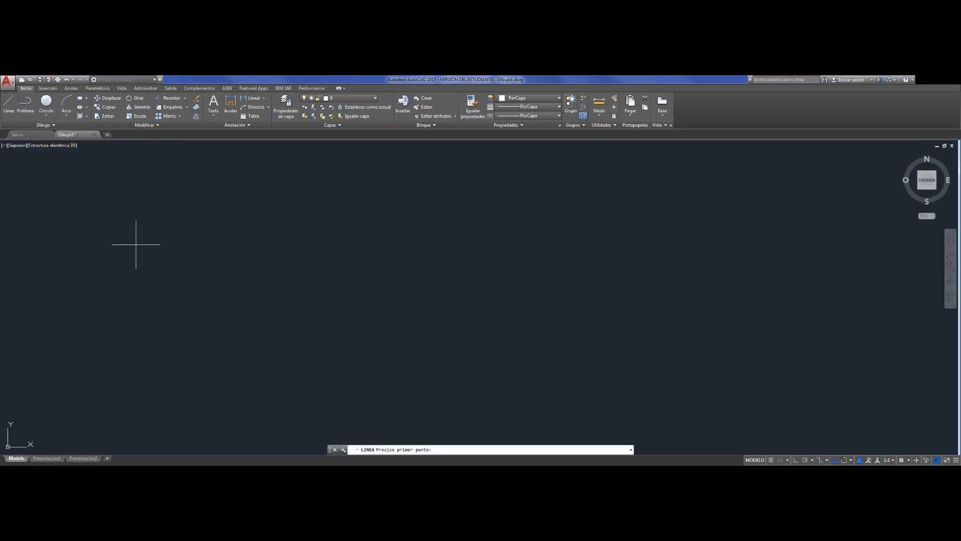
pyautogui.click(332, 250)
pyautogui.click(537, 225)
pyautogui.click(510, 306)
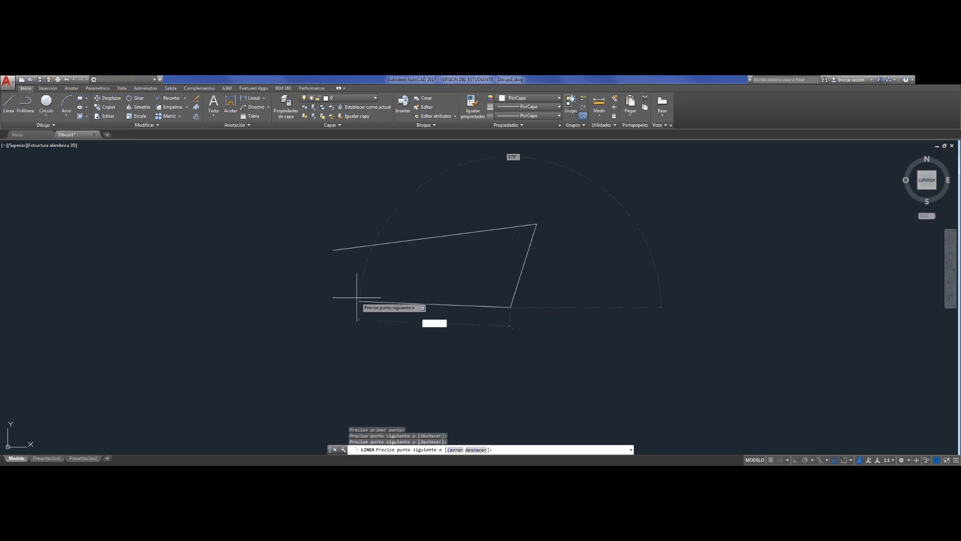
pyautogui.click(333, 250)
pyautogui.click(404, 218)
pyautogui.press('Escape')
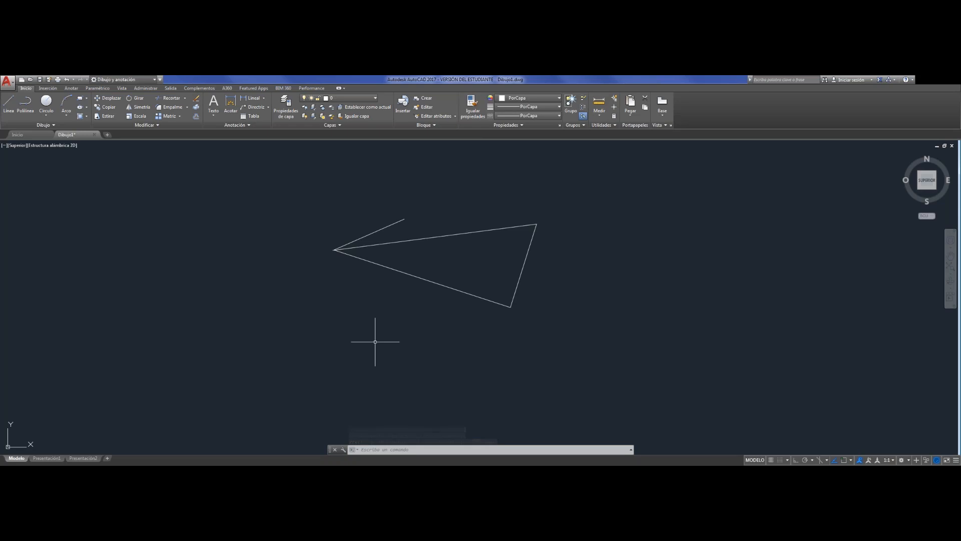
# Draw a second, smaller freehand triangle with the Line command so that it overlaps the lower edge of the first.
pyautogui.write('l')
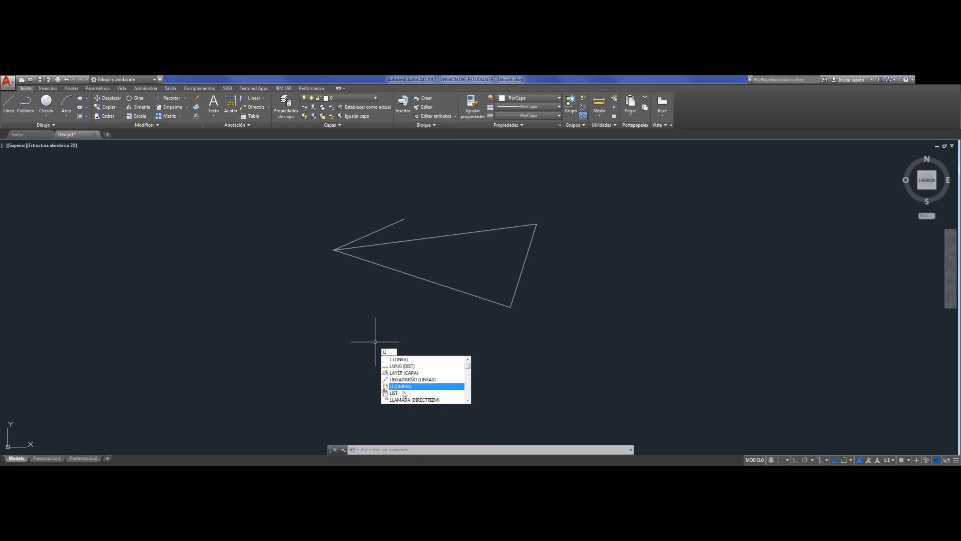
pyautogui.click(408, 360)
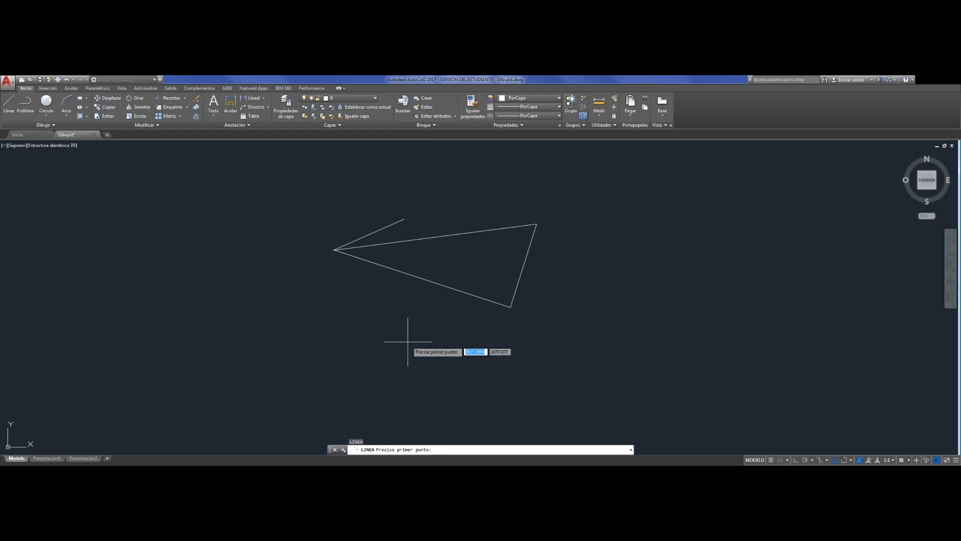
pyautogui.click(408, 342)
pyautogui.click(441, 250)
pyautogui.click(494, 357)
pyautogui.click(406, 338)
pyautogui.press('Escape')
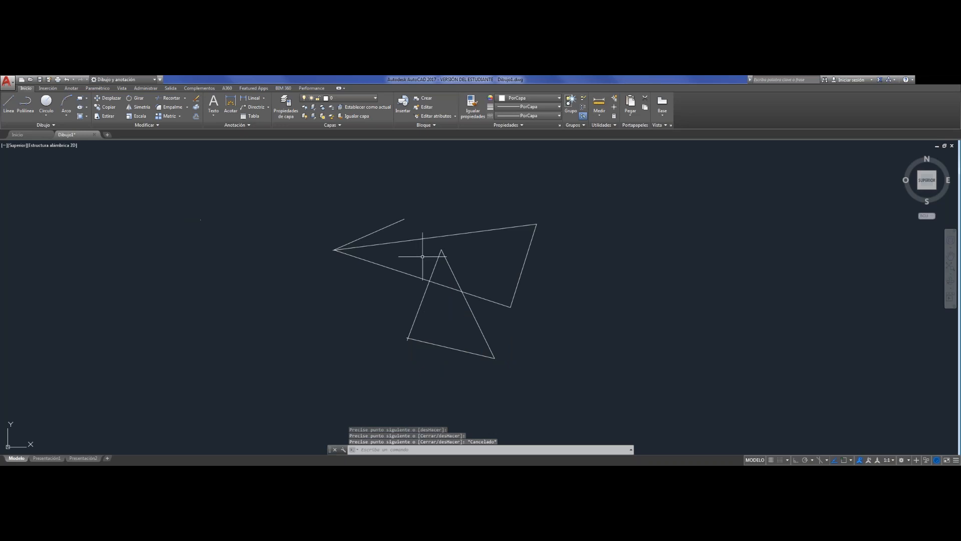
# Draw a freehand four-segment line shape beside the two triangles, returning by eye to its starting point.
pyautogui.click(7, 103)
pyautogui.click(310, 315)
pyautogui.click(250, 204)
pyautogui.click(211, 359)
pyautogui.click(367, 398)
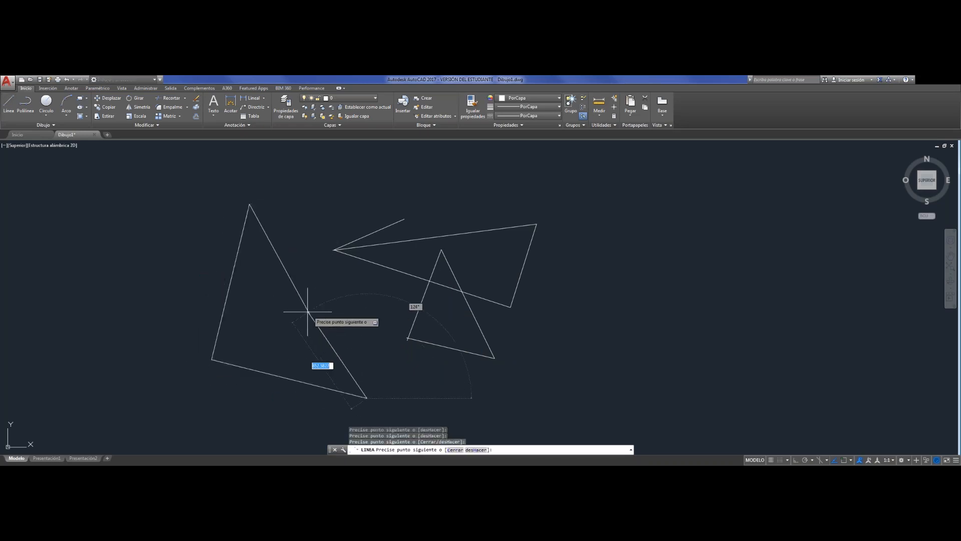
pyautogui.click(309, 315)
pyautogui.press('Escape')
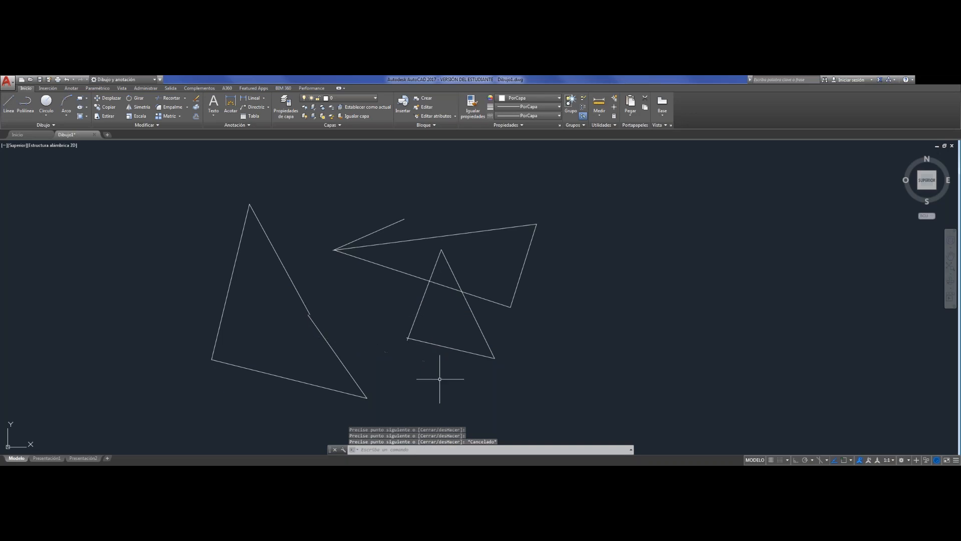
# Delete all the freehand line shapes from the drawing.
pyautogui.moveTo(620, 419)
pyautogui.mouseDown()
pyautogui.moveTo(247, 210)
pyautogui.moveTo(154, 354)
pyautogui.mouseUp()
pyautogui.press('Delete')
pyautogui.moveTo(626, 321); pyautogui.dragTo(404, 235)
pyautogui.press('Delete')
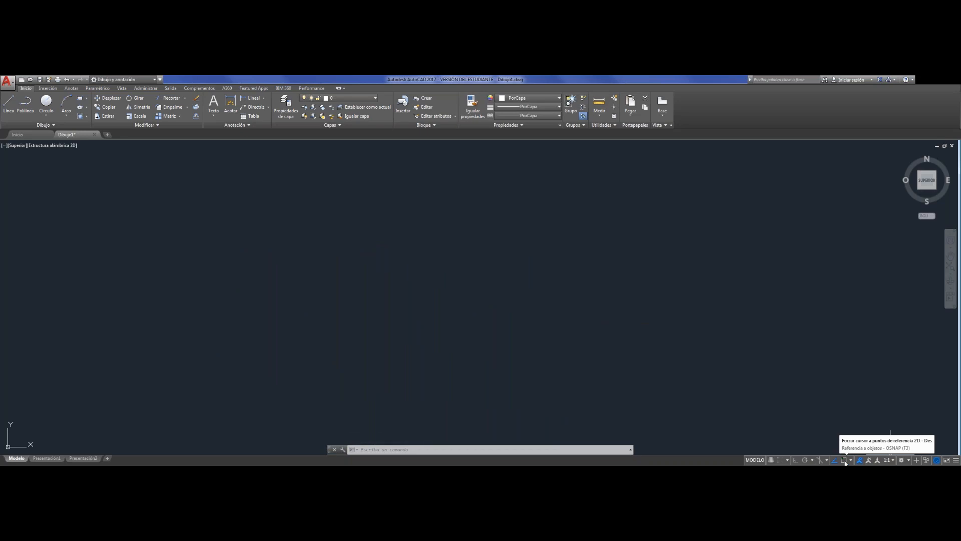
# Draw a triangle with the Line command, snapping the last segment onto the starting endpoint.
pyautogui.click(9, 105)
pyautogui.click(330, 279)
pyautogui.click(509, 214)
pyautogui.click(467, 320)
pyautogui.click(331, 279)
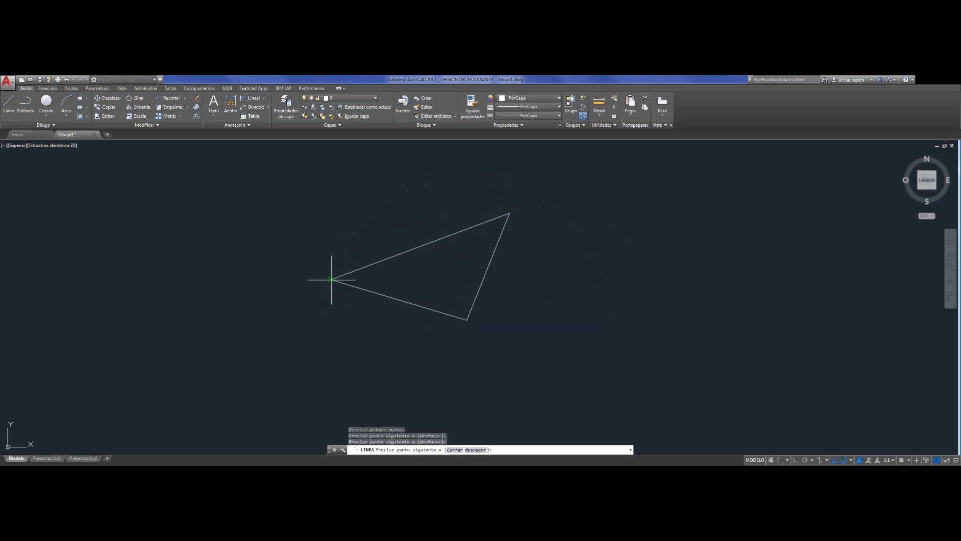
pyautogui.press('Escape')
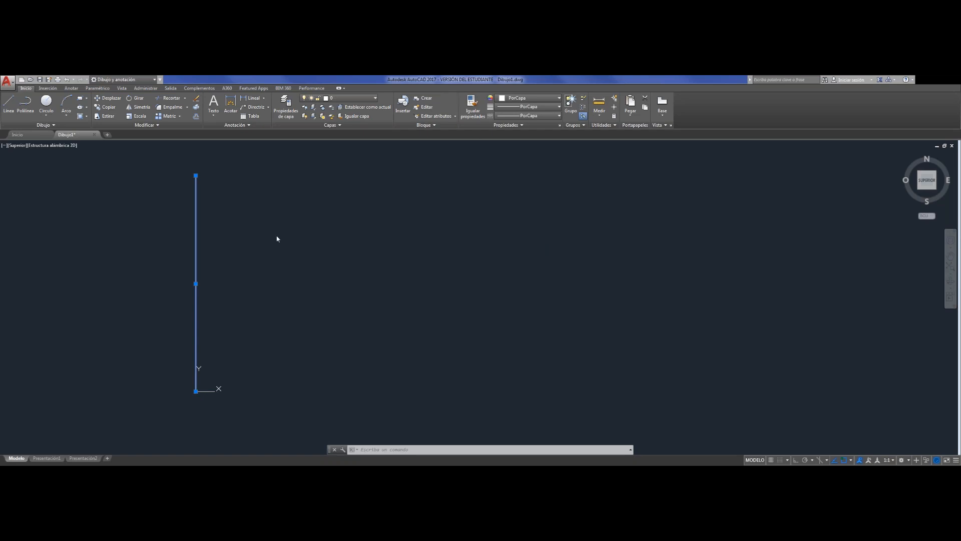
# Delete the vertical line that starts at the origin.
pyautogui.press('Escape')
pyautogui.moveTo(218, 272); pyautogui.dragTo(141, 176)
pyautogui.press('Delete')
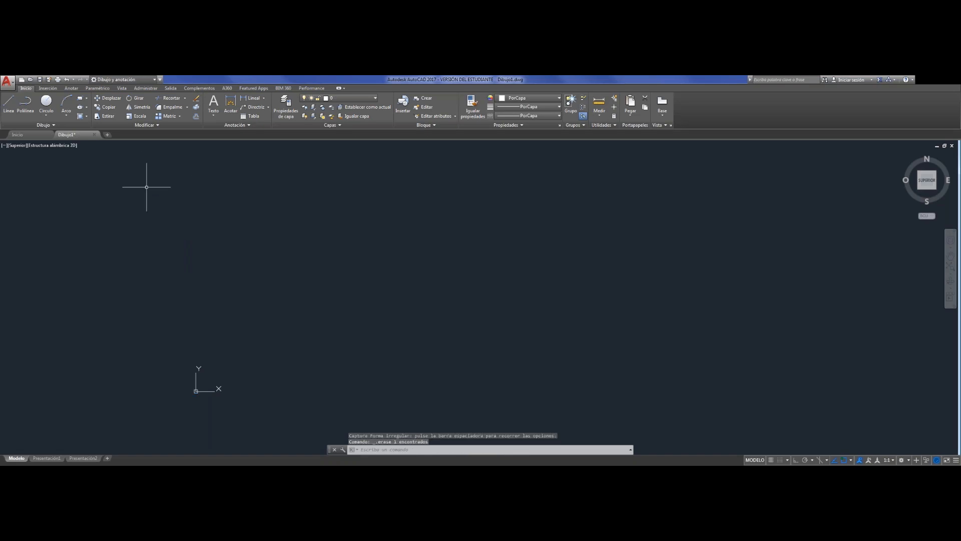
# Draw a horizontal line 60 units long from the origin 0,0 with Ortho mode turned on.
pyautogui.click(7, 114)
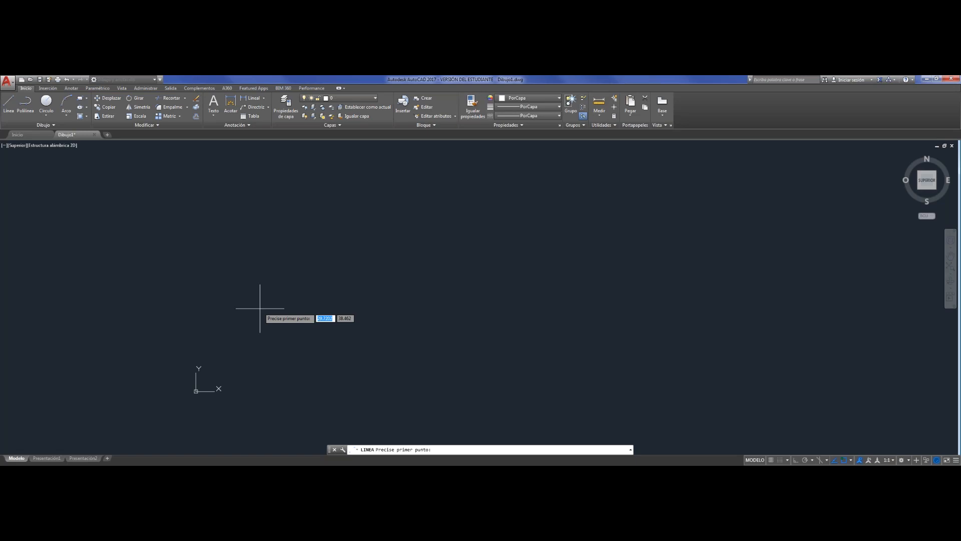
pyautogui.write('0')
pyautogui.press('Tab')
pyautogui.write('0')
pyautogui.press('Return')
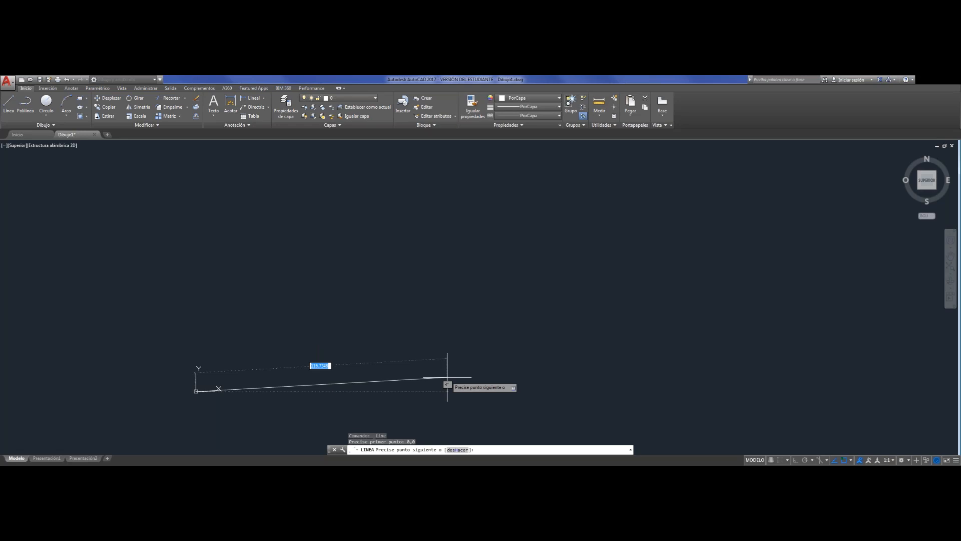
pyautogui.press('F8')
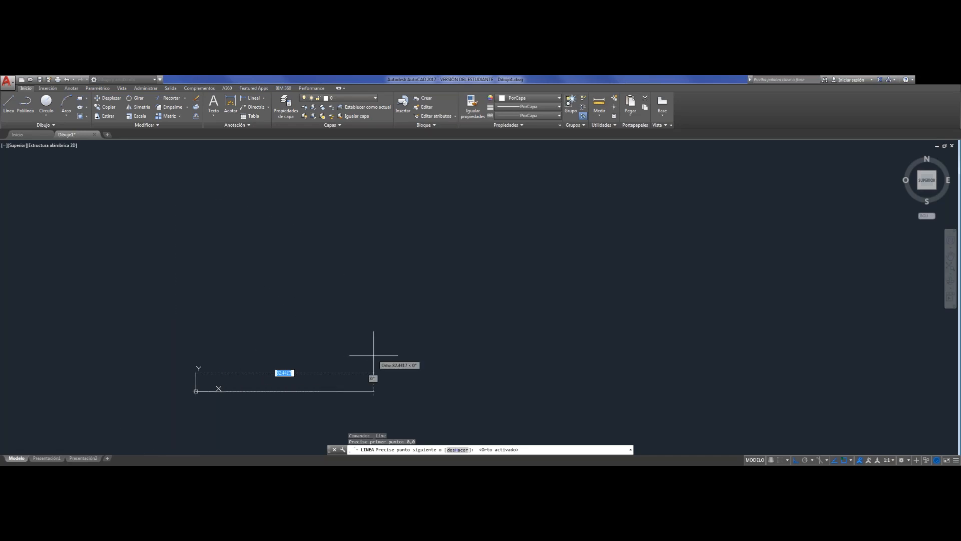
pyautogui.write('60')
pyautogui.press('Return')
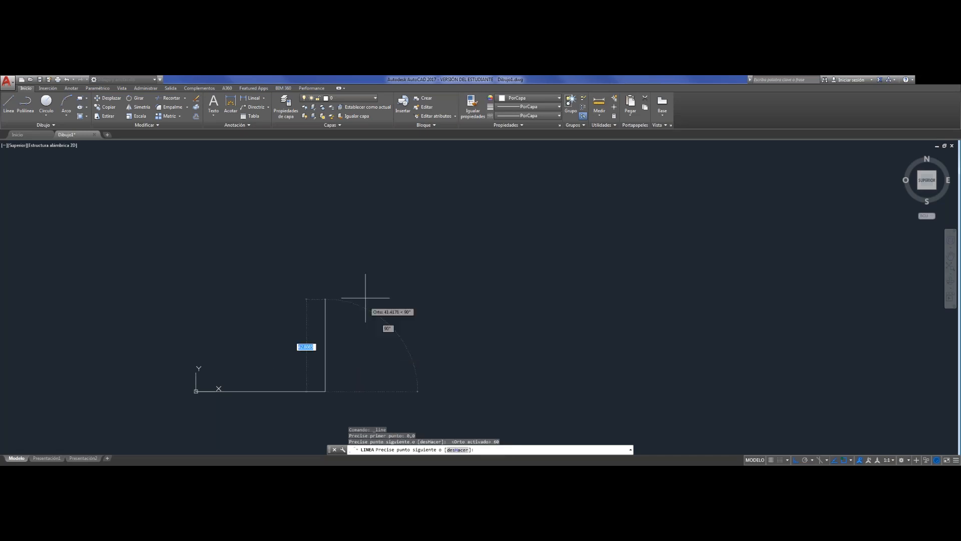
pyautogui.scroll(4, 238, 401)
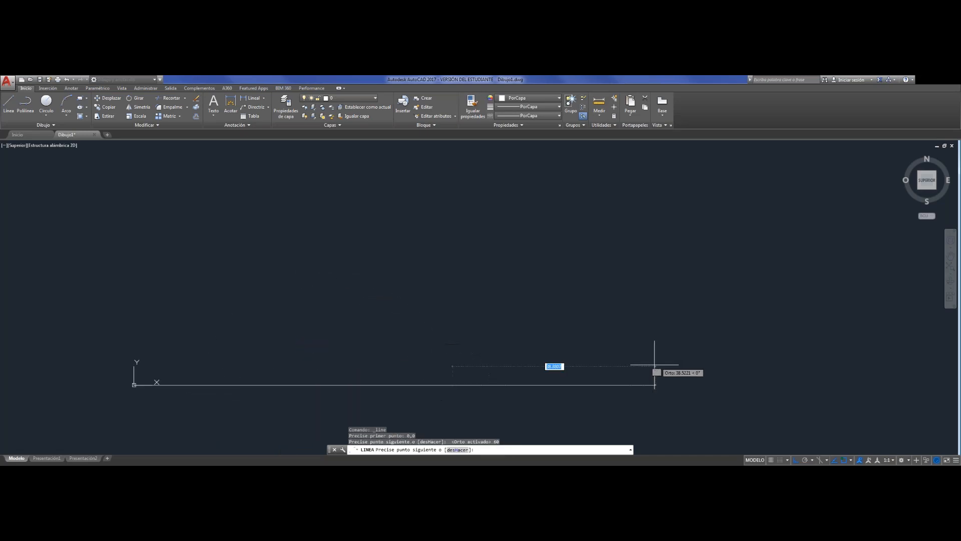
pyautogui.press('Escape')
pyautogui.click(440, 385)
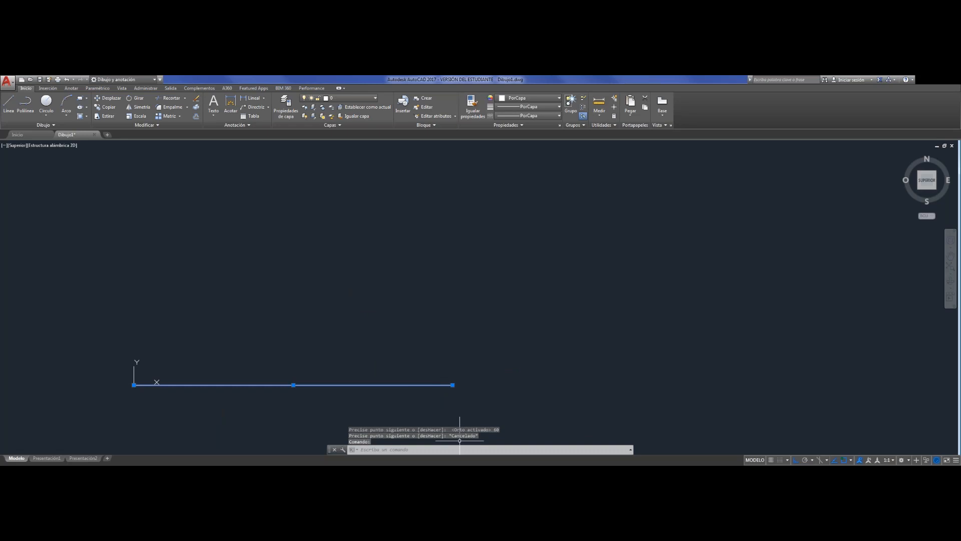
pyautogui.press('Escape')
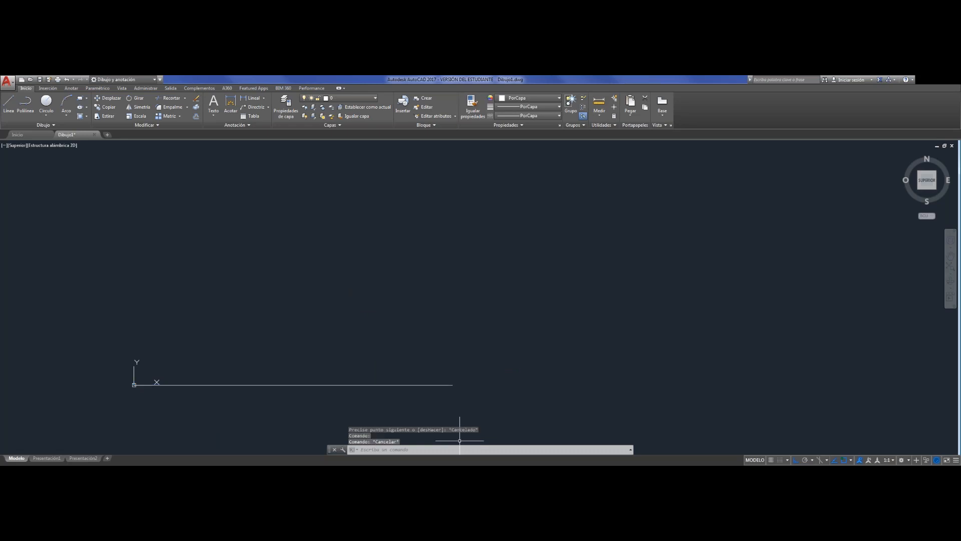
# Try to draw a line of length 0 from the origin 0,0, and delete the horizontal line.
pyautogui.click(8, 104)
pyautogui.write('0')
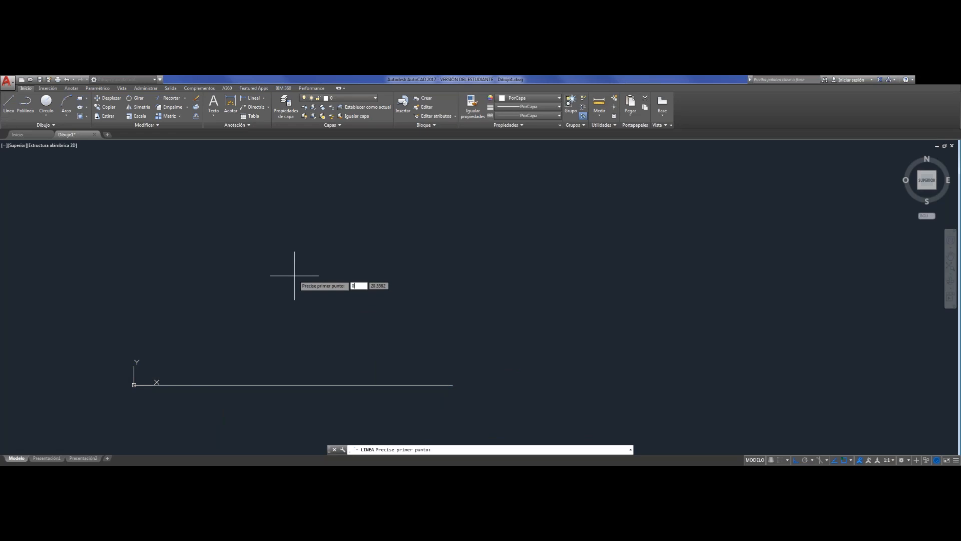
pyautogui.press('Tab')
pyautogui.write('0')
pyautogui.press('Return')
pyautogui.write('0')
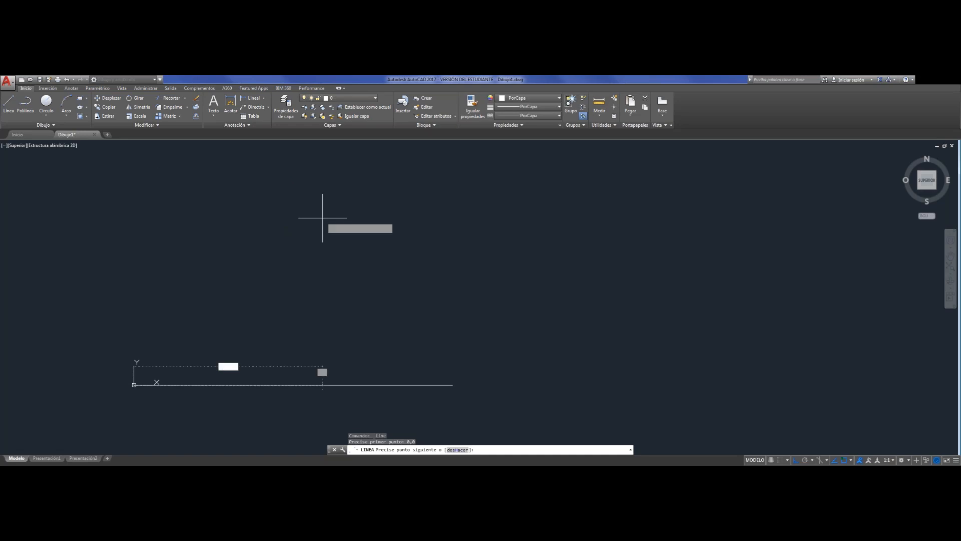
pyautogui.press('Return')
pyautogui.press('Escape')
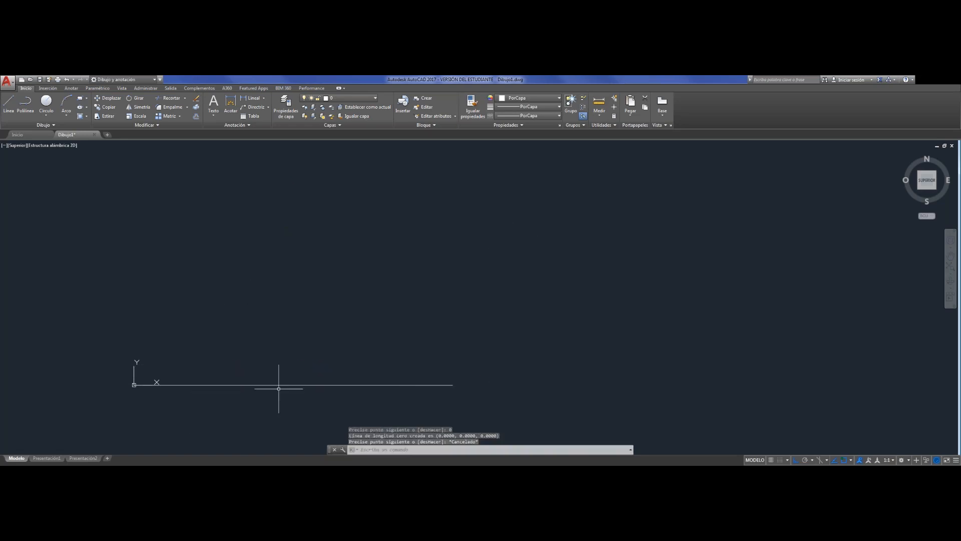
pyautogui.click(273, 384)
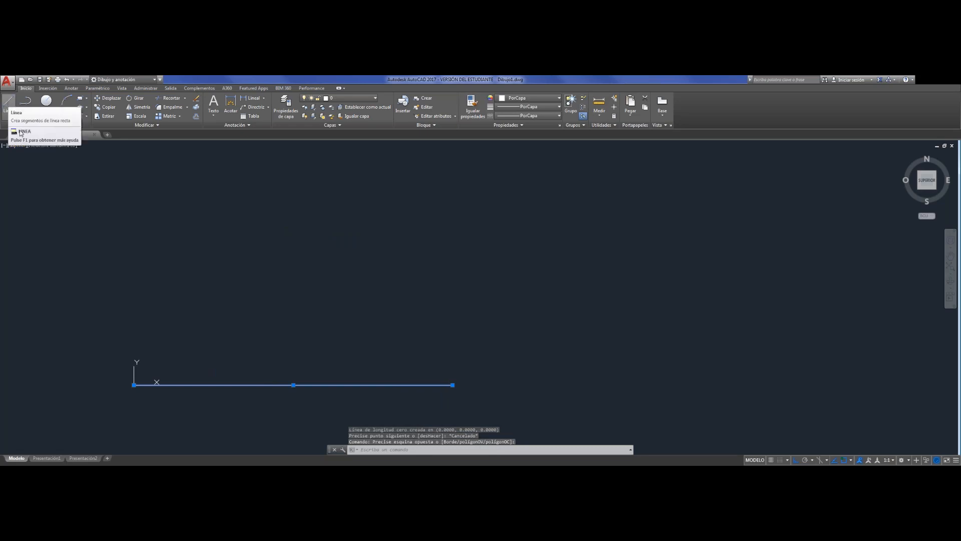
pyautogui.press('Delete')
# Draw a line 10 units long at a 45° angle from a free point with Ortho mode turned off.
pyautogui.click(8, 104)
pyautogui.click(292, 316)
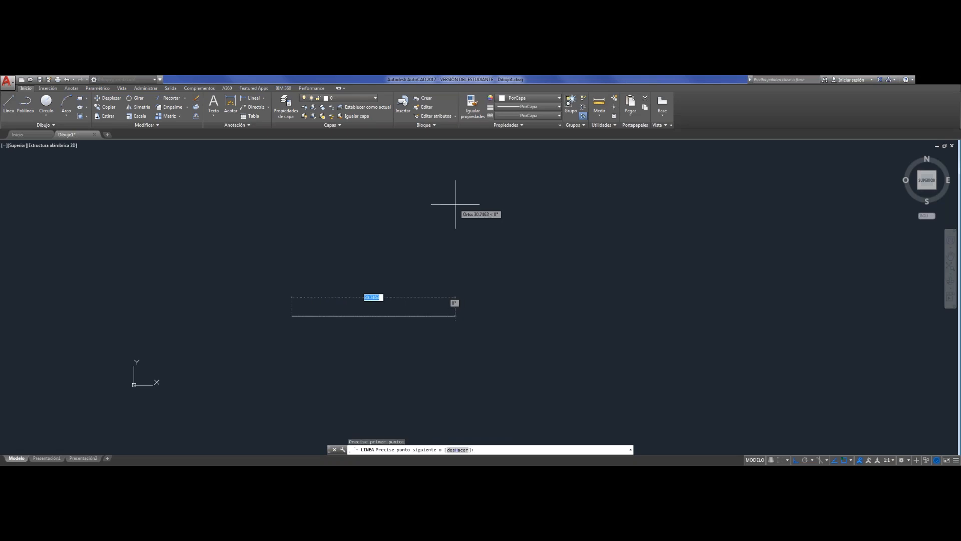
pyautogui.press('F8')
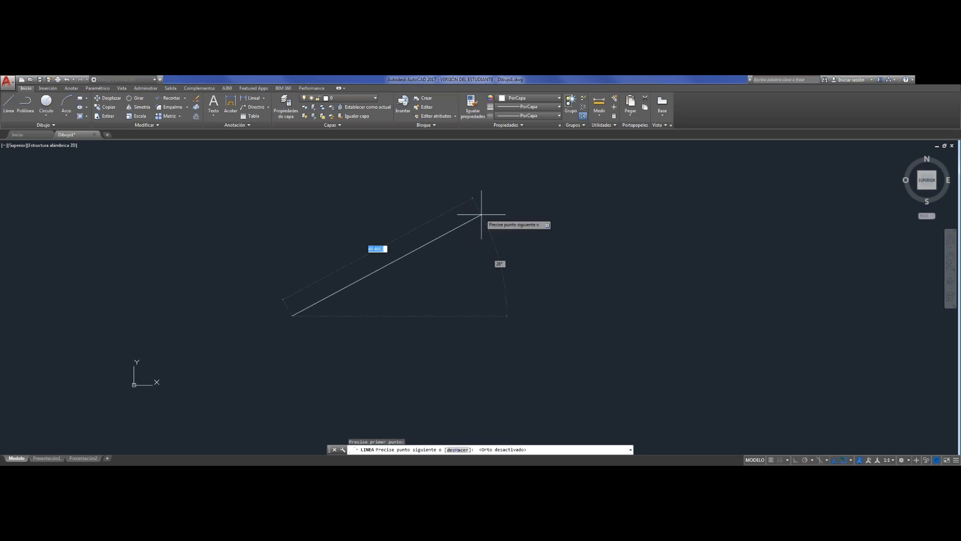
pyautogui.write('<')
pyautogui.write('45')
pyautogui.press('Return')
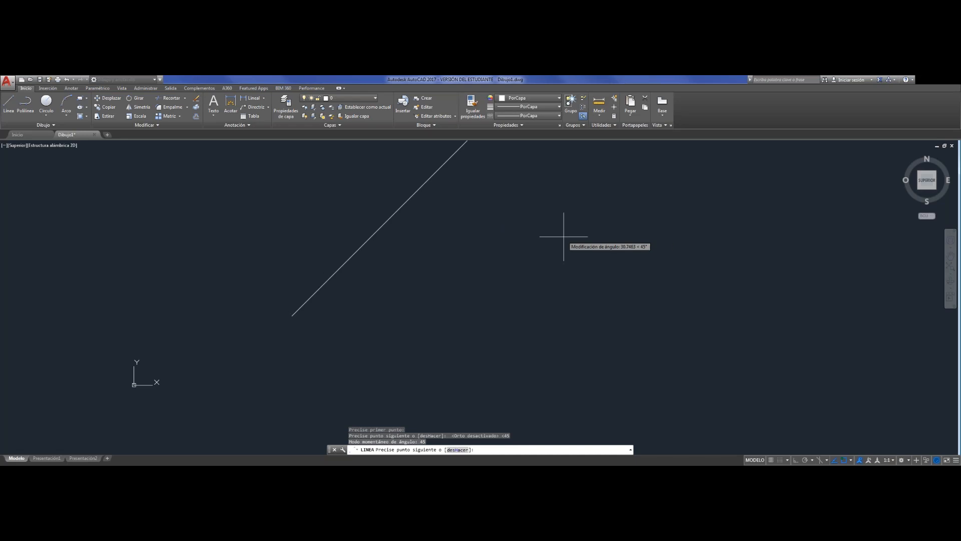
pyautogui.scroll(-3, 465, 306)
pyautogui.scroll(3, 400, 308)
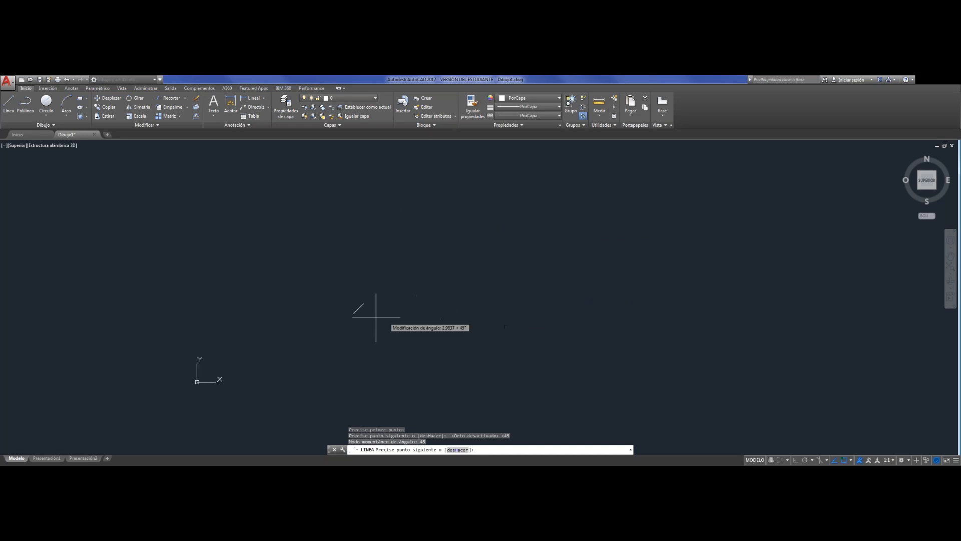
pyautogui.scroll(5, 380, 279)
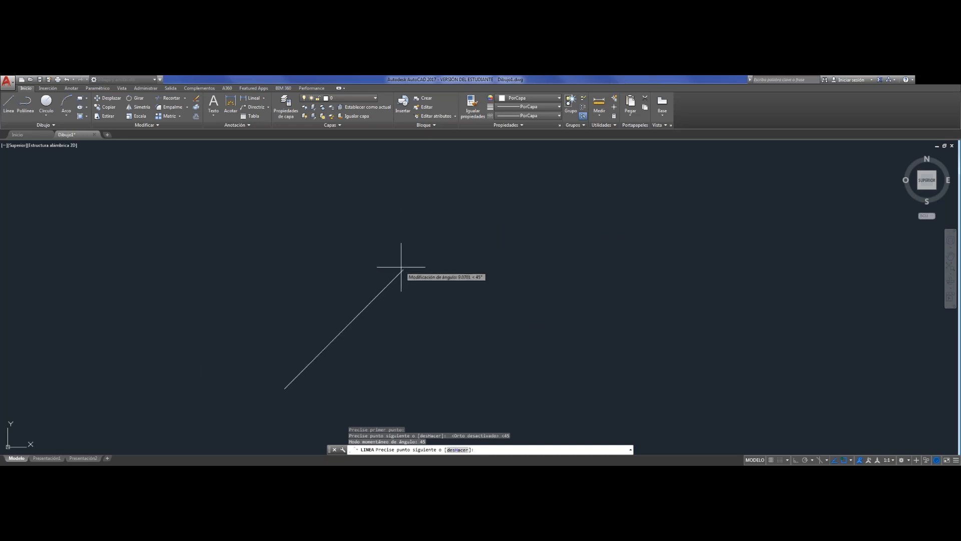
pyautogui.write('1')
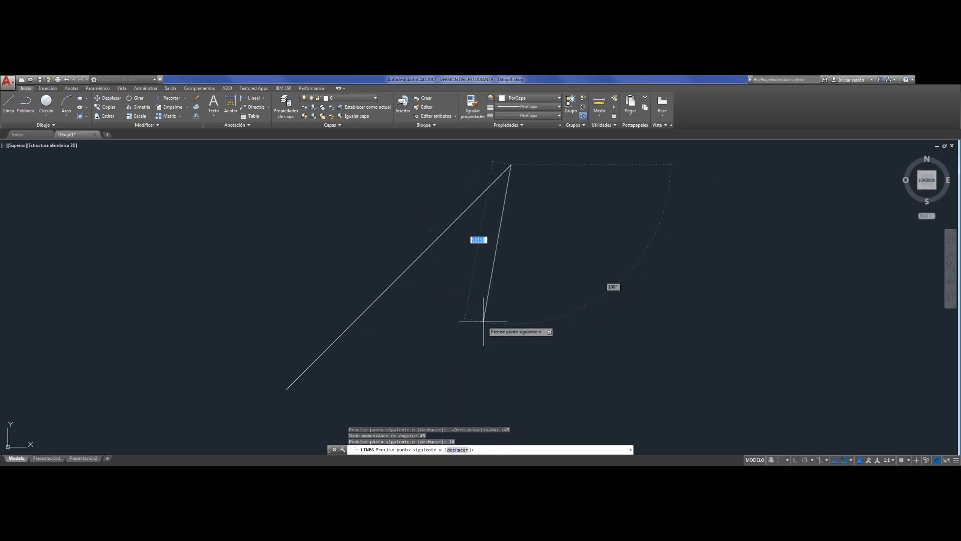
pyautogui.press('Escape')
# Delete the inclined 45° line.
pyautogui.scroll(-4, 425, 270)
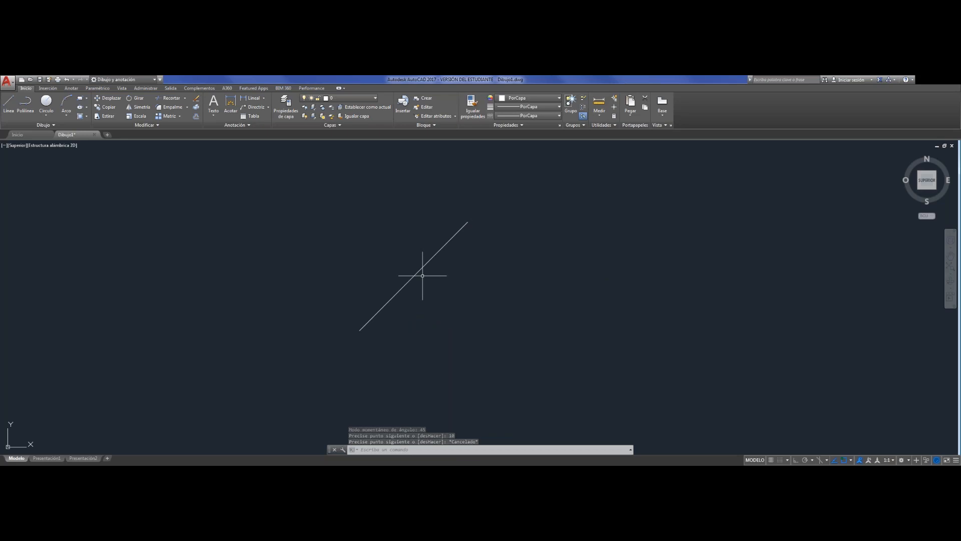
pyautogui.click(463, 298)
pyautogui.click(422, 242)
pyautogui.press('Delete')
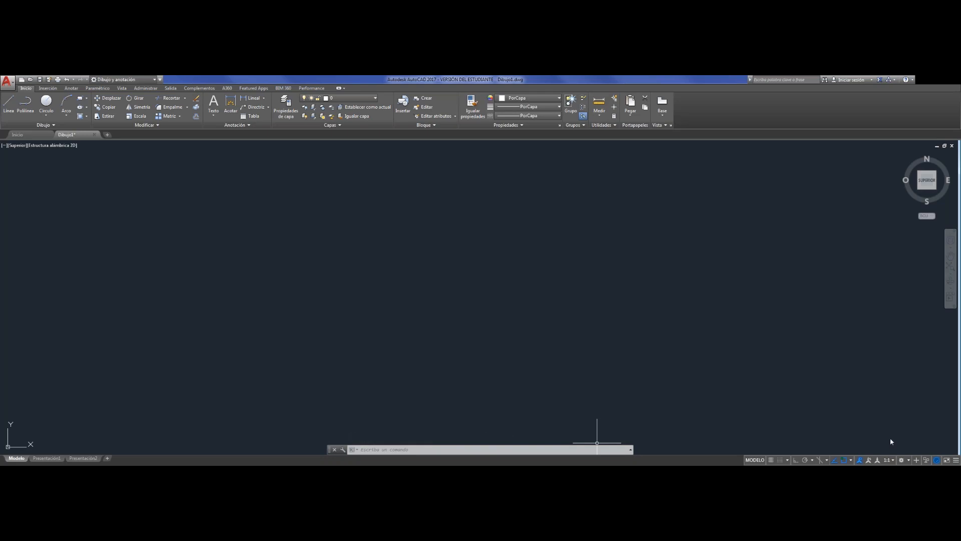
# Turn on Ortho mode and draw connected lines 8 units to the right and 5 units up from a free point.
pyautogui.click(796, 460)
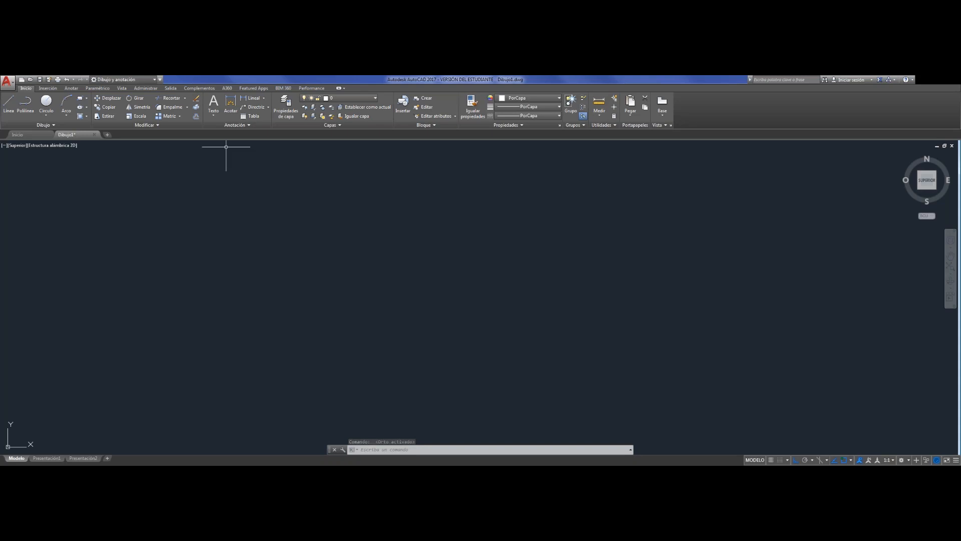
pyautogui.click(6, 105)
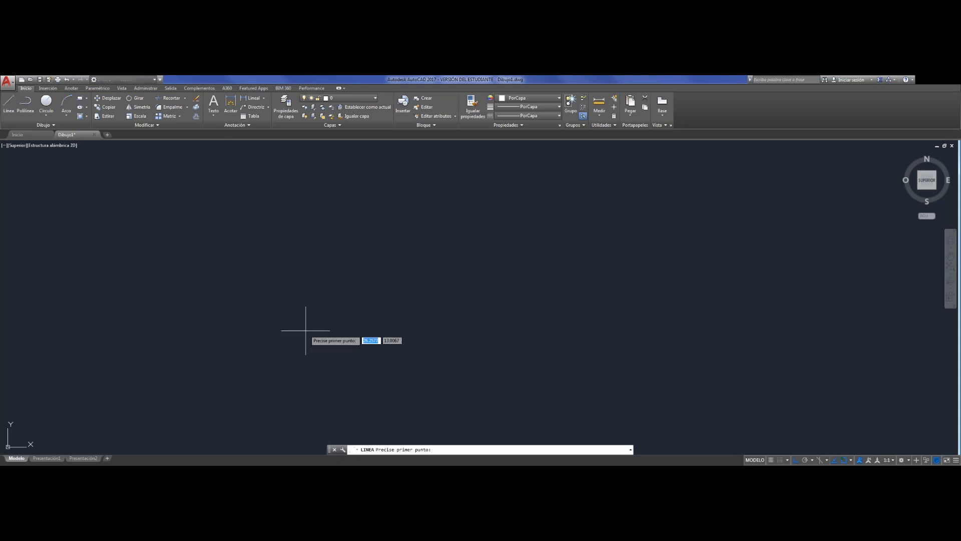
pyautogui.click(326, 292)
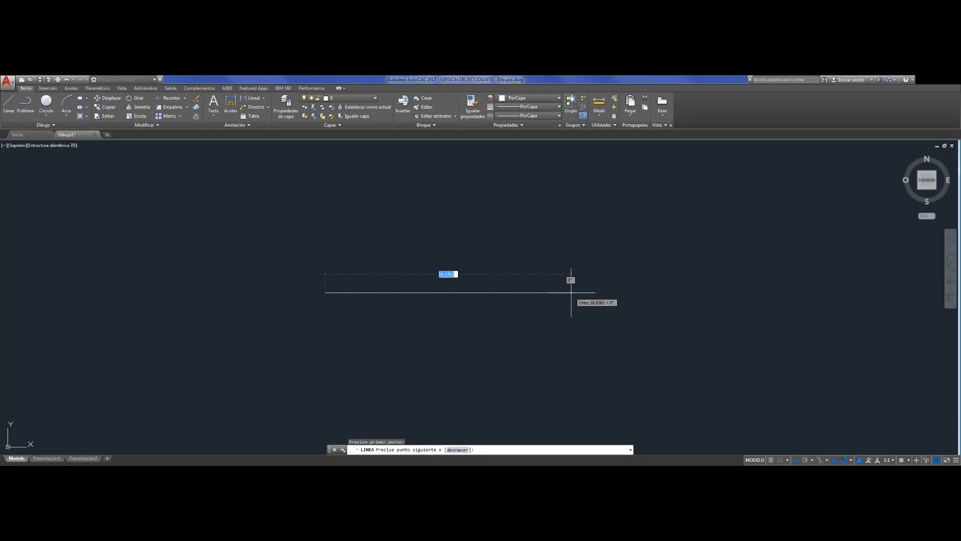
pyautogui.write('8')
pyautogui.press('Return')
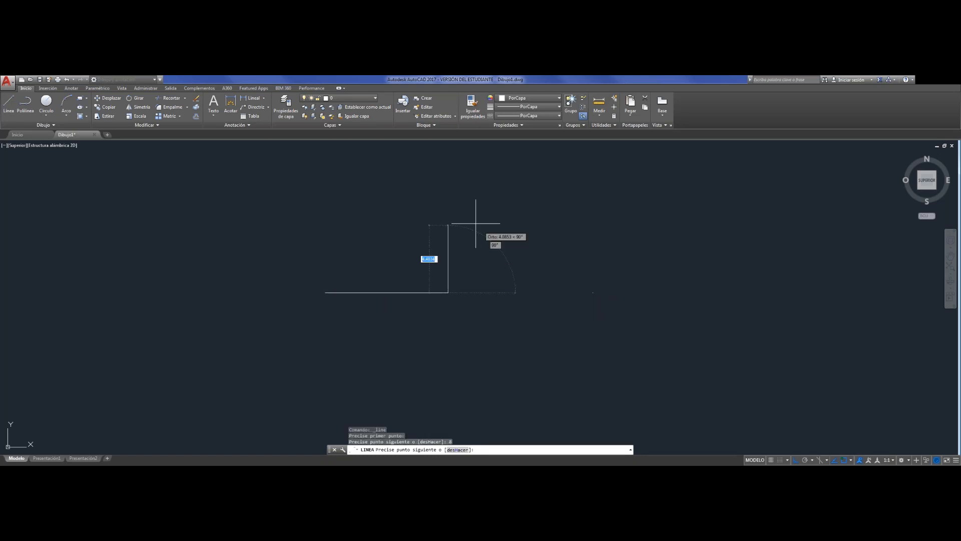
pyautogui.write('5')
pyautogui.press('Return')
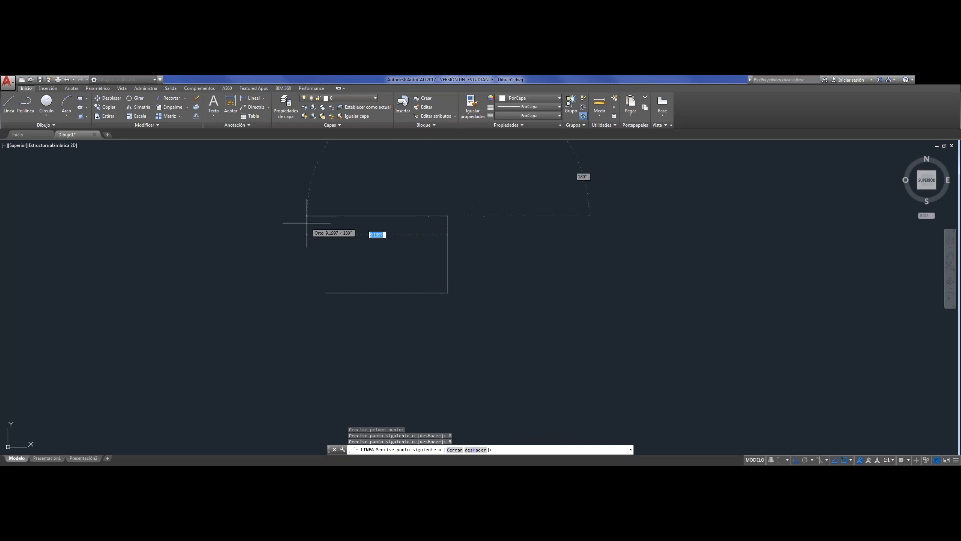
# Continue the chain with lines 4 units to the left and 3 units down, and end the Line command.
pyautogui.write('4')
pyautogui.press('Return')
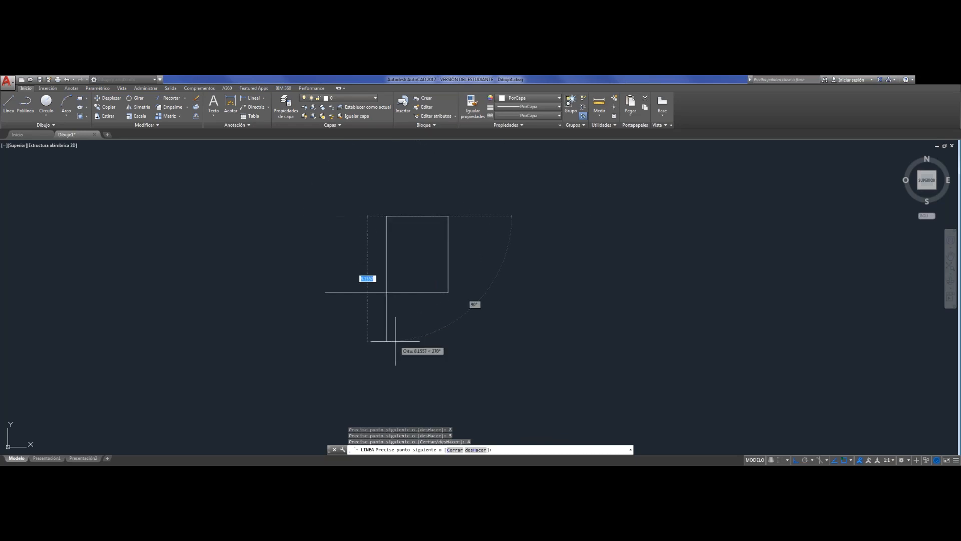
pyautogui.write('3')
pyautogui.press('Return')
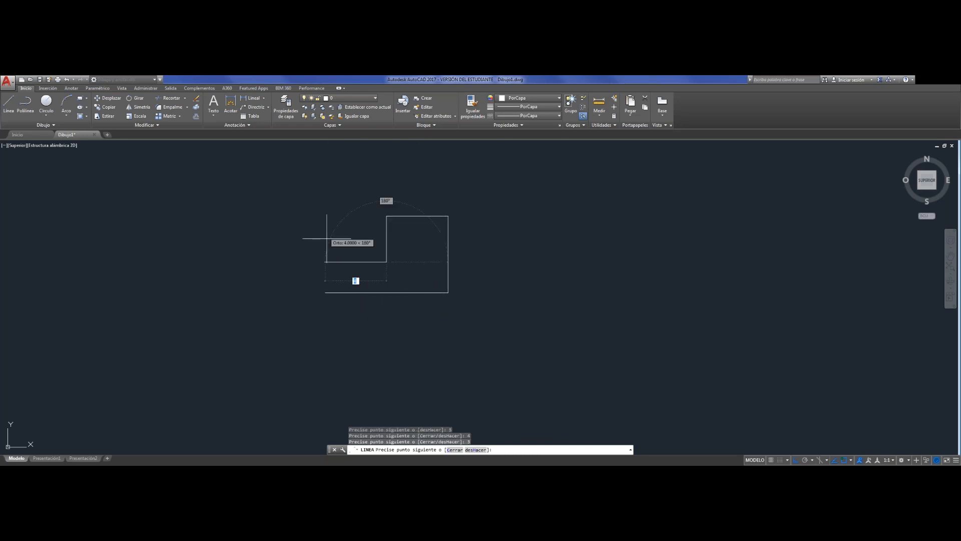
pyautogui.scroll(2, 383, 193)
pyautogui.scroll(-1, 395, 248)
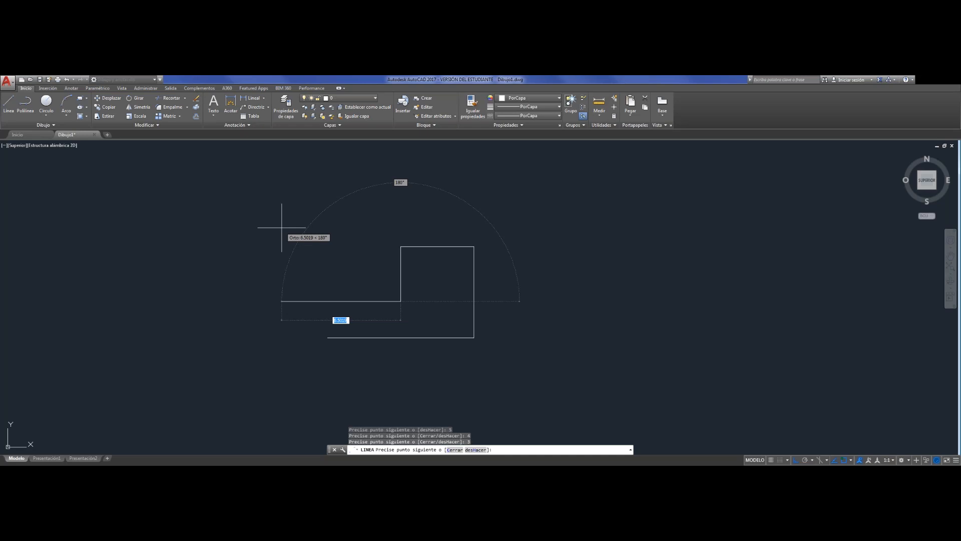
pyautogui.press('Escape')
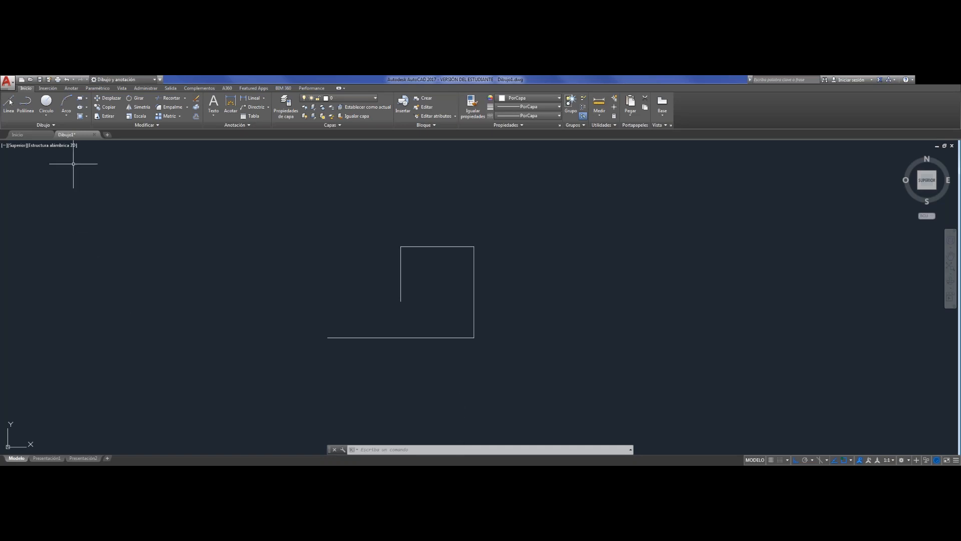
# Select each of the four connected lines one at a time to check whether they are separate objects.
pyautogui.click(26, 106)
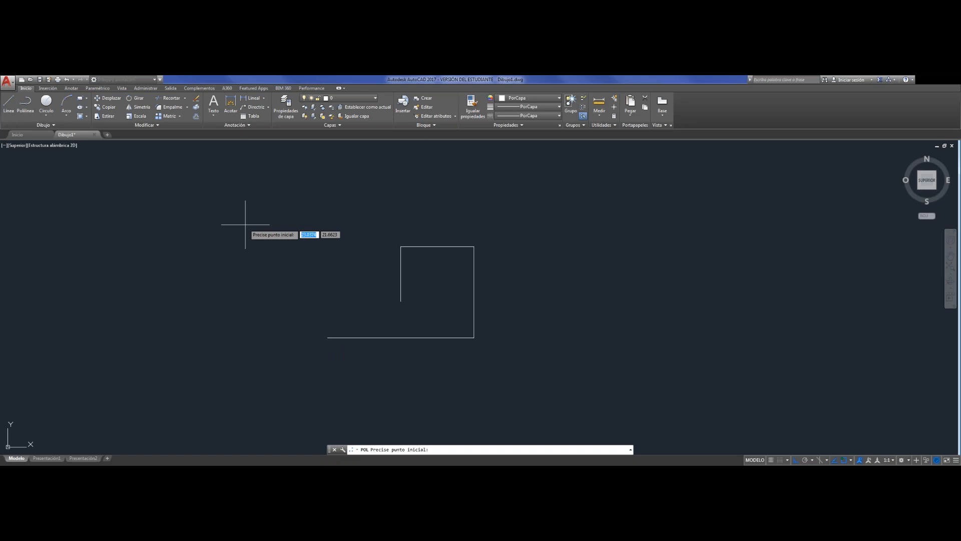
pyautogui.press('Escape')
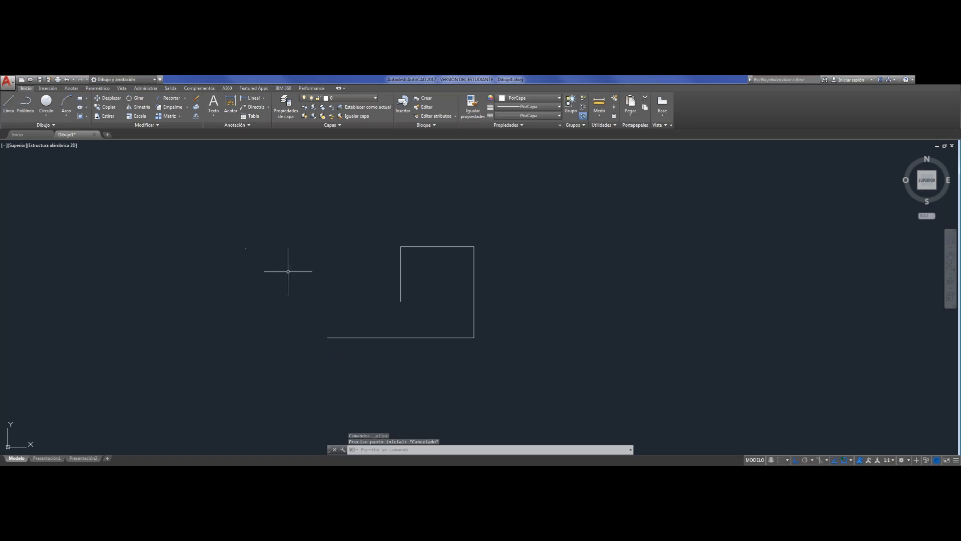
pyautogui.click(418, 337)
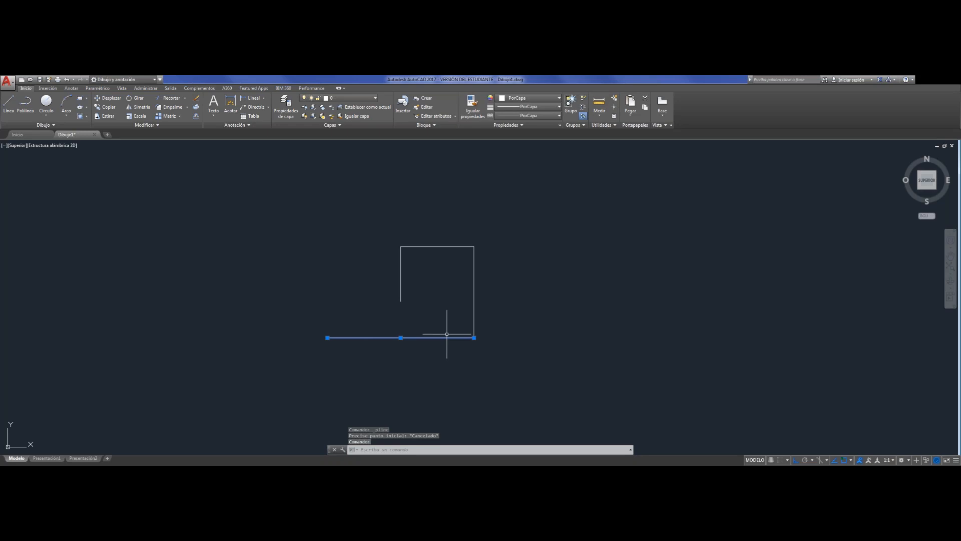
pyautogui.press('Escape')
pyautogui.press('Escape')
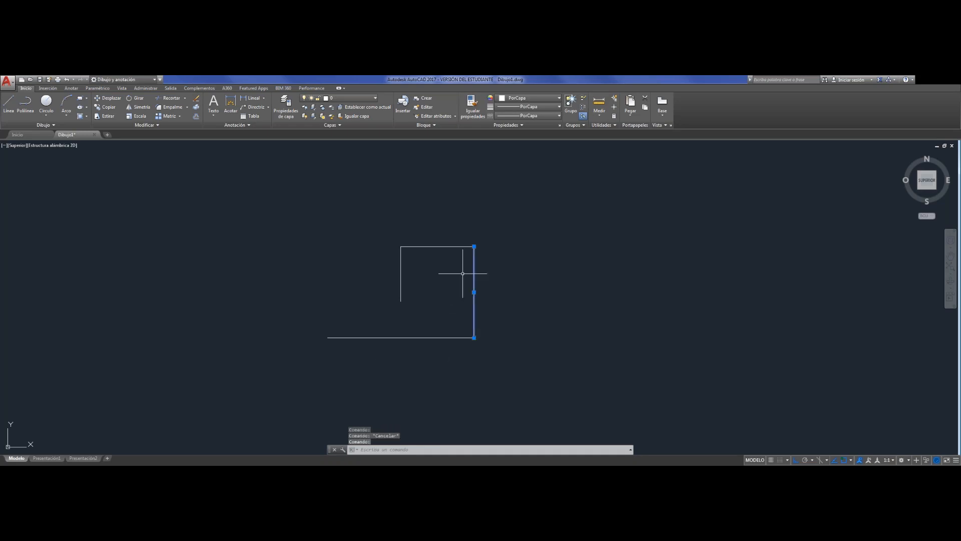
pyautogui.click(452, 247)
pyautogui.press('Escape')
pyautogui.click(400, 272)
pyautogui.press('Escape')
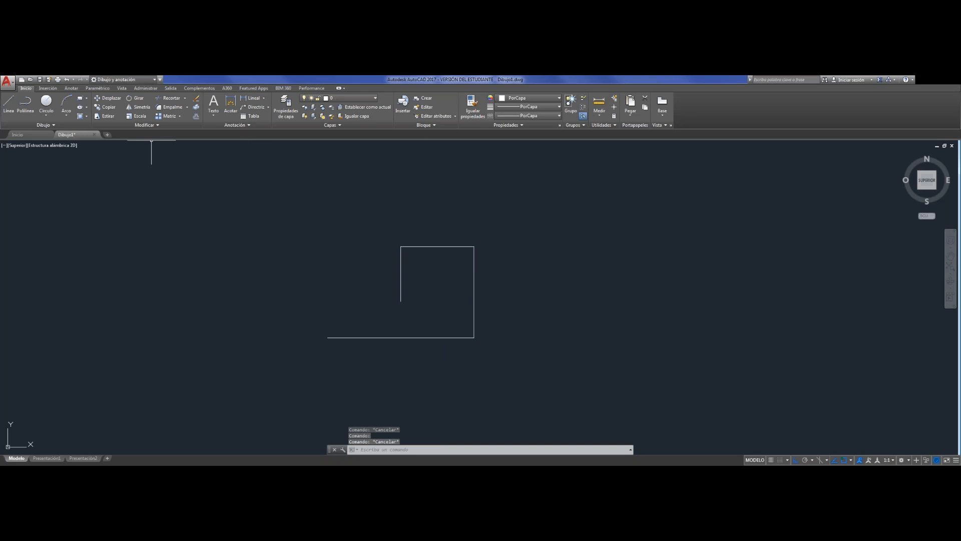
# Draw a freehand ten-segment polyline beside the lines with Ortho on, ending it with a slanted segment at its start point.
pyautogui.click(25, 104)
pyautogui.click(255, 264)
pyautogui.click(255, 204)
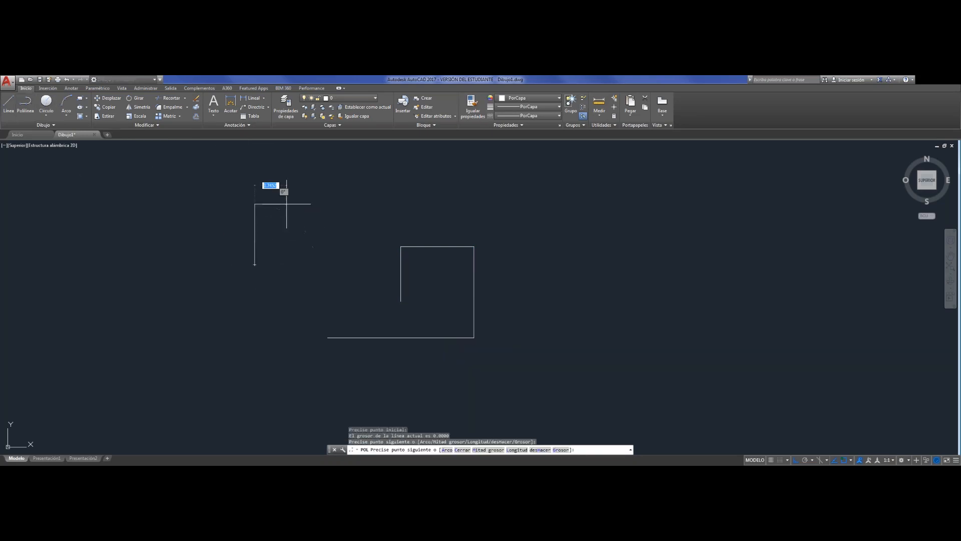
pyautogui.click(369, 204)
pyautogui.click(369, 315)
pyautogui.click(280, 315)
pyautogui.click(281, 243)
pyautogui.click(261, 242)
pyautogui.click(261, 312)
pyautogui.click(211, 312)
pyautogui.click(212, 248)
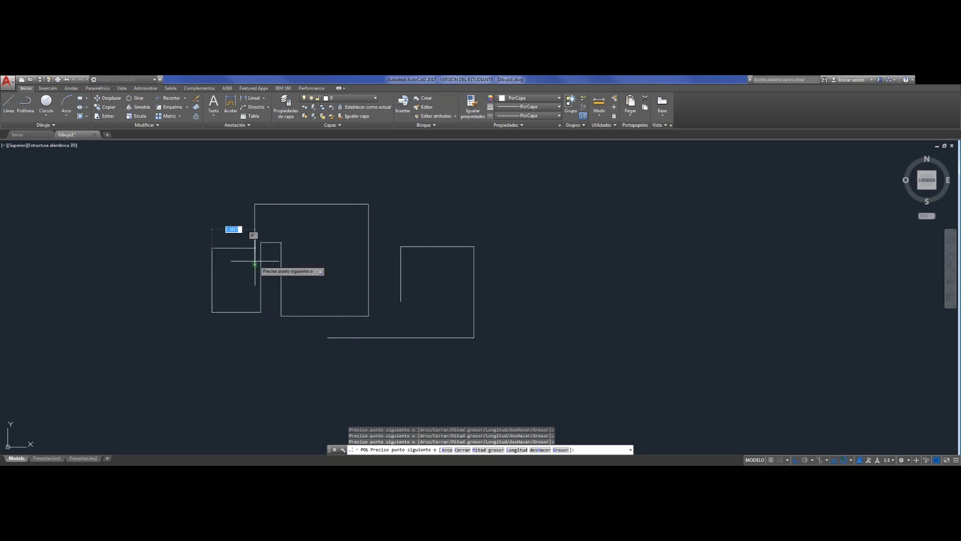
pyautogui.click(255, 264)
pyautogui.press('Escape')
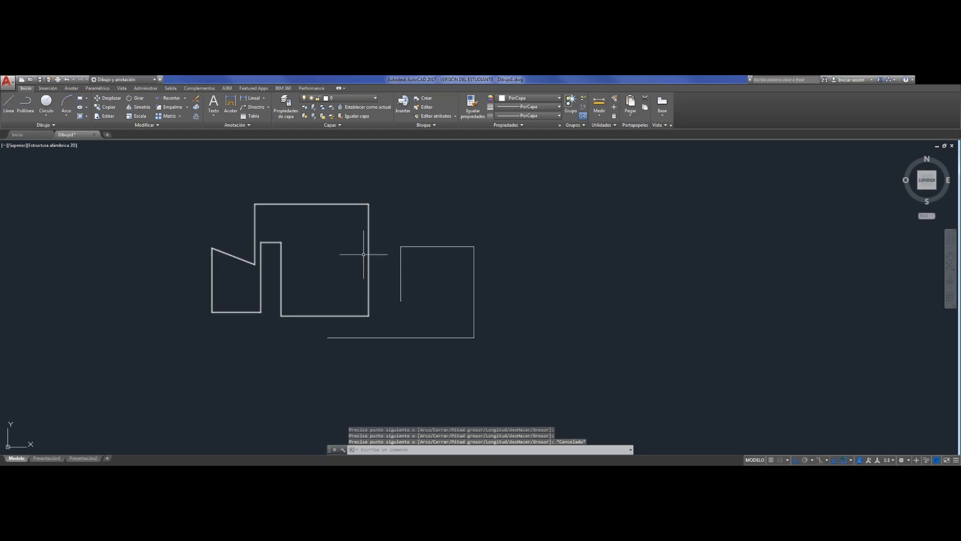
# Select the polyline together with the four connected lines and delete them all.
pyautogui.click(368, 256)
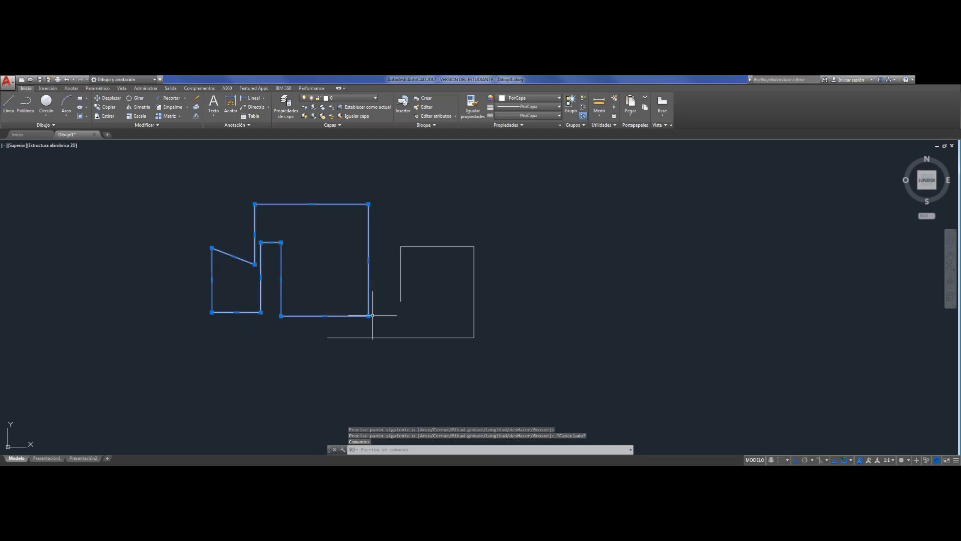
pyautogui.click(542, 376)
pyautogui.moveTo(501, 326)
pyautogui.mouseDown()
pyautogui.moveTo(398, 220)
pyautogui.moveTo(375, 363)
pyautogui.mouseUp()
pyautogui.press('Delete')
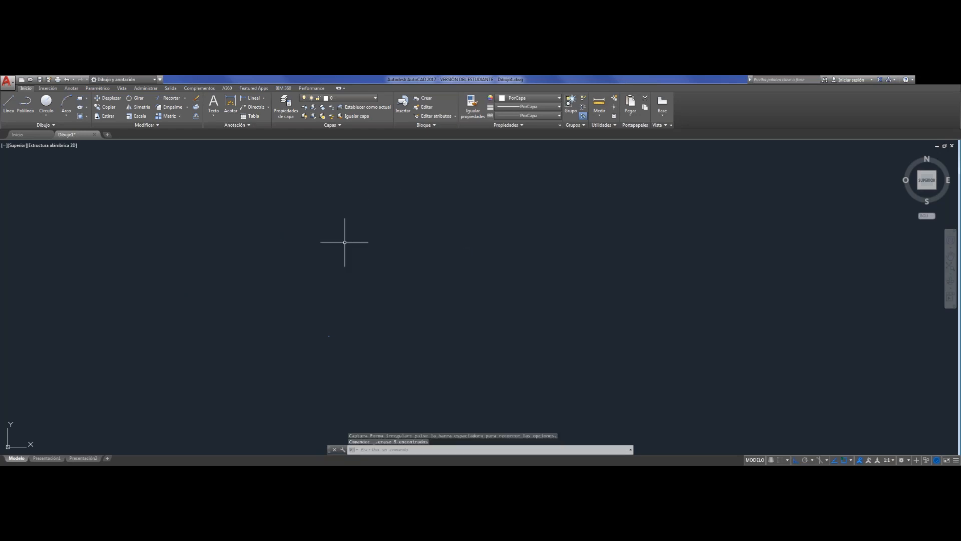
# Draw a freehand six-segment polyline with a long upper edge, a stepped underside and a slanted segment back to its start point.
pyautogui.write('pol')
pyautogui.press('Return')
pyautogui.click(289, 220)
pyautogui.click(554, 221)
pyautogui.click(555, 381)
pyautogui.click(425, 382)
pyautogui.click(424, 271)
pyautogui.click(329, 293)
pyautogui.click(290, 221)
pyautogui.press('Escape')
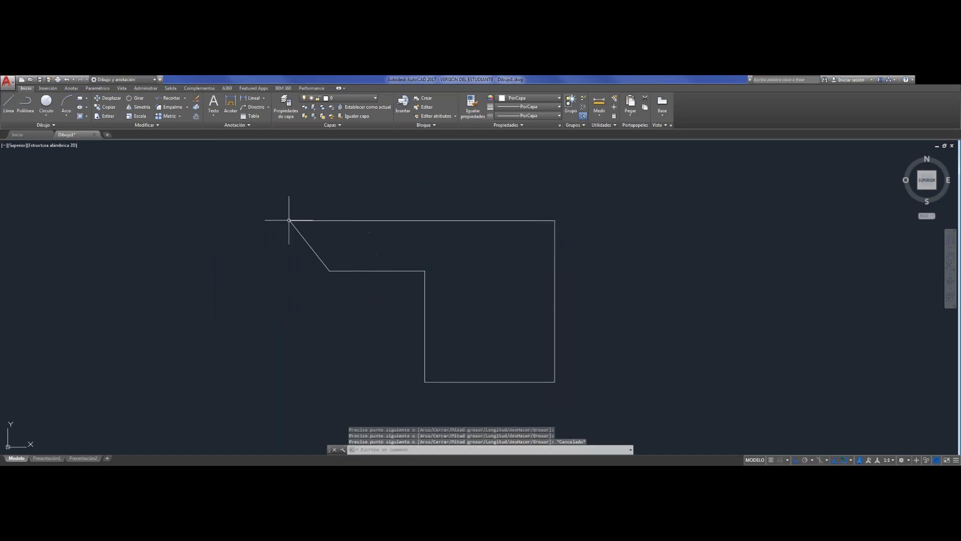
# Try to stretch the polyline's upper edge up and to the right from its midpoint with Ortho off, and undo the stretch.
pyautogui.click(419, 270)
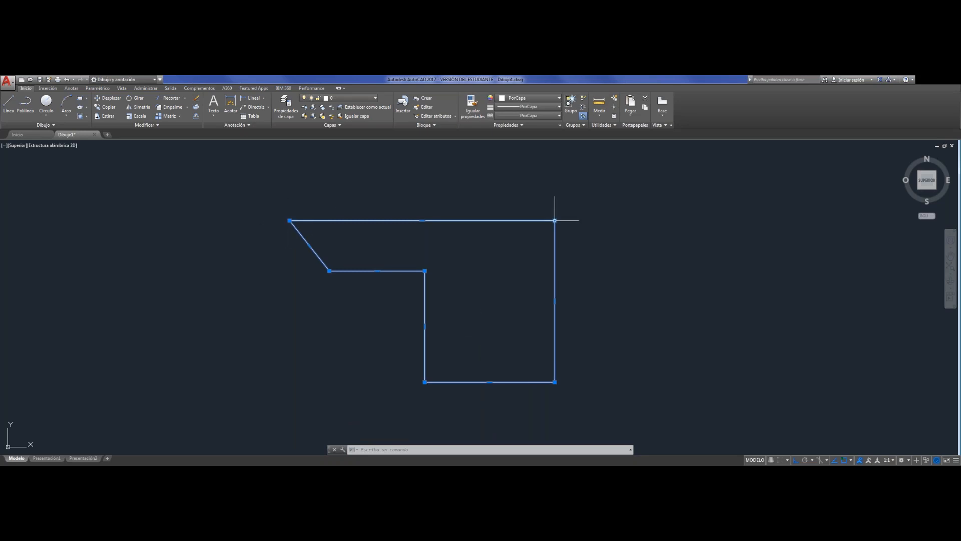
pyautogui.moveTo(422, 220)
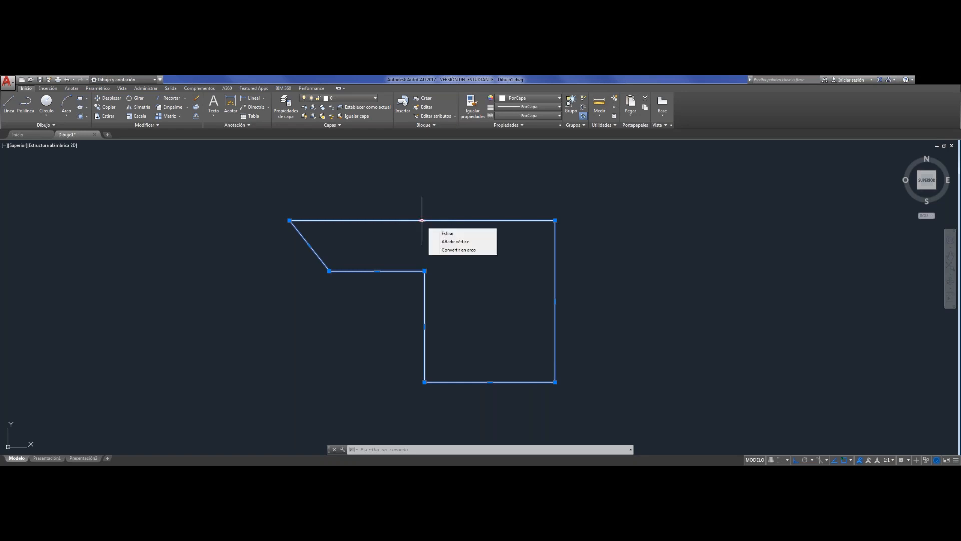
pyautogui.click(448, 234)
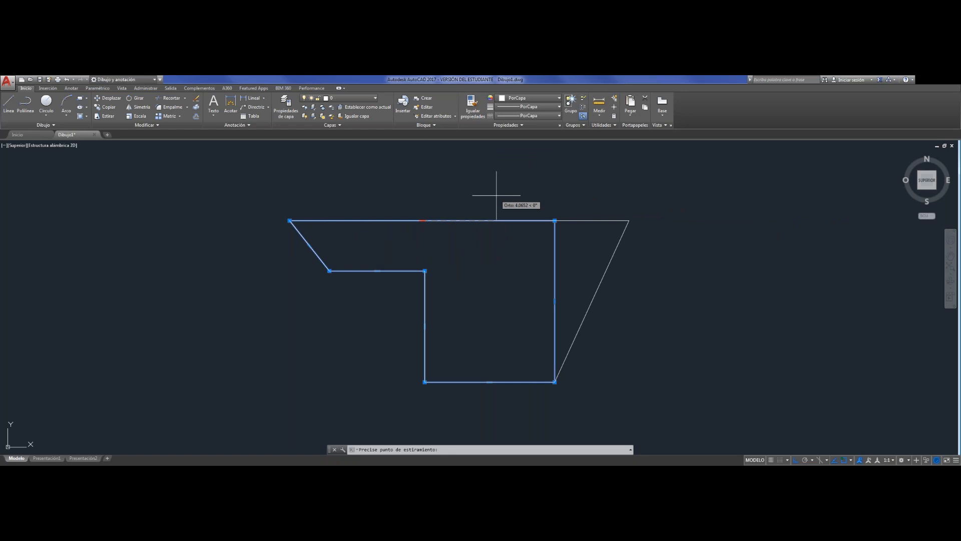
pyautogui.press('F8')
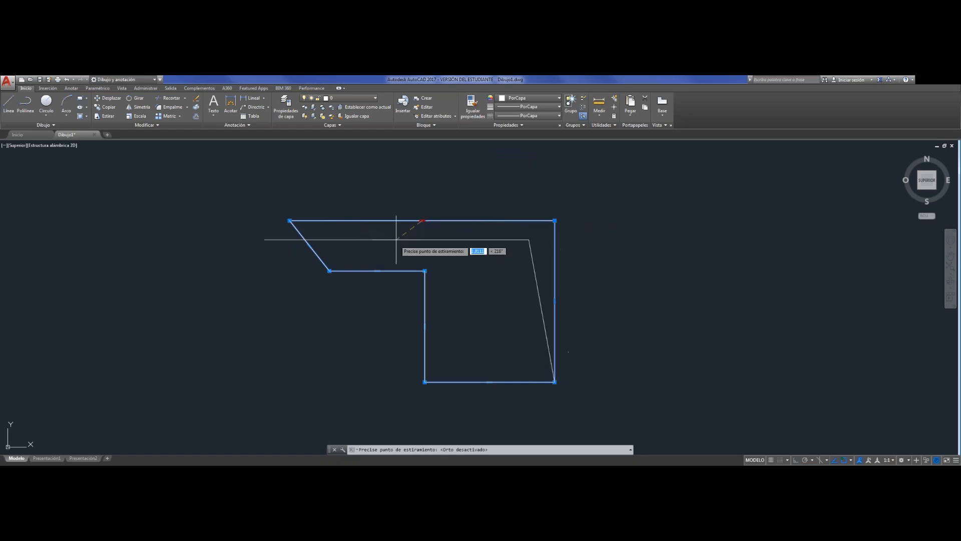
pyautogui.click(484, 179)
pyautogui.press('Escape')
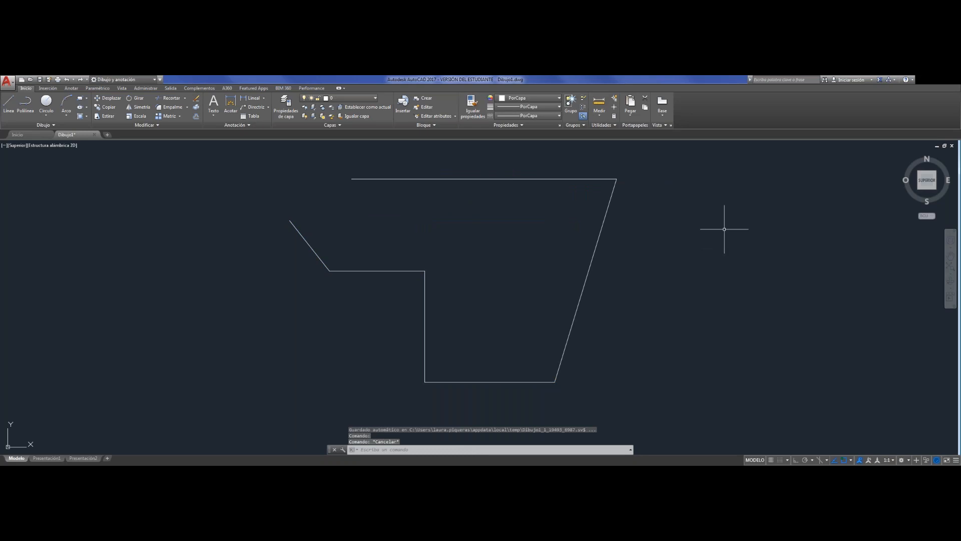
pyautogui.hotkey('ctrl', 'z')
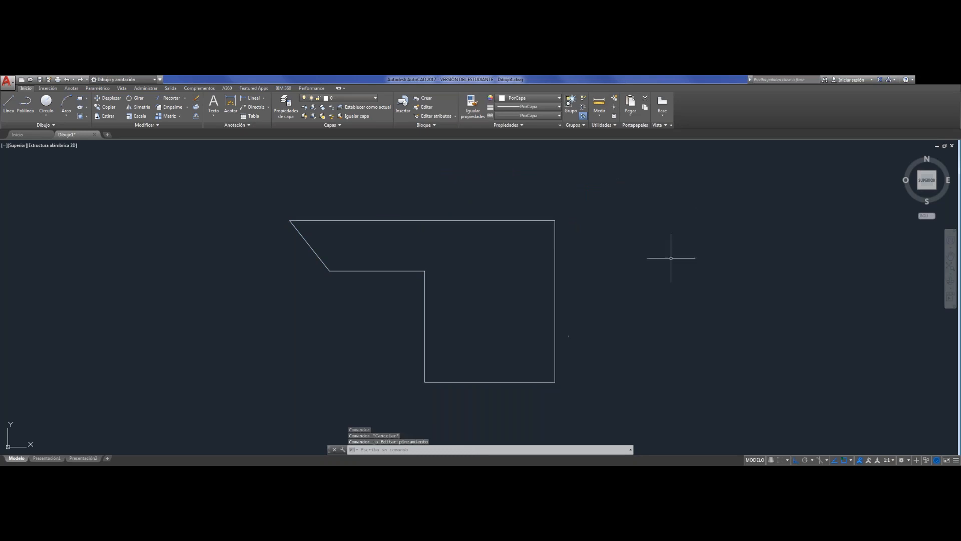
# Add a vertex at the middle of the polyline's upper edge and place it straight below, just above the inner corner.
pyautogui.click(598, 279)
pyautogui.click(513, 193)
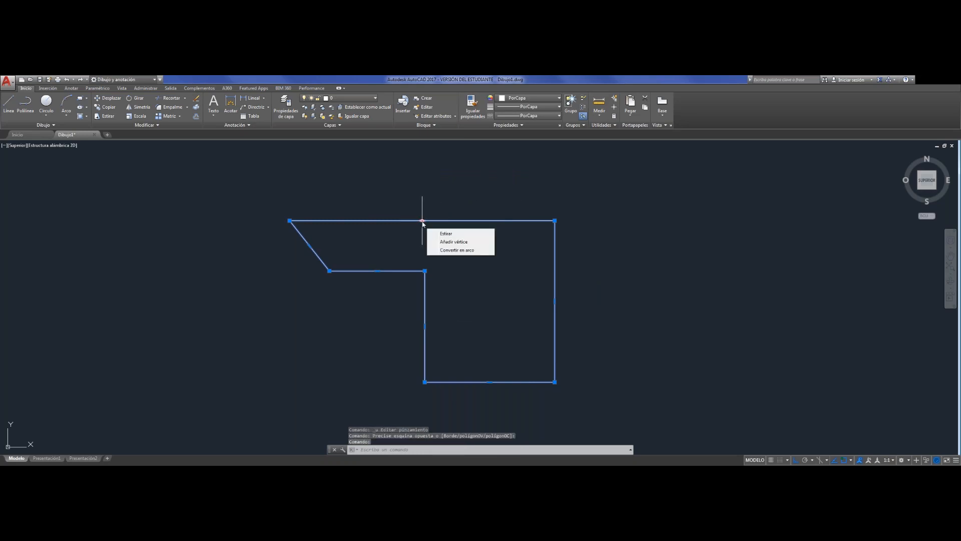
pyautogui.click(454, 242)
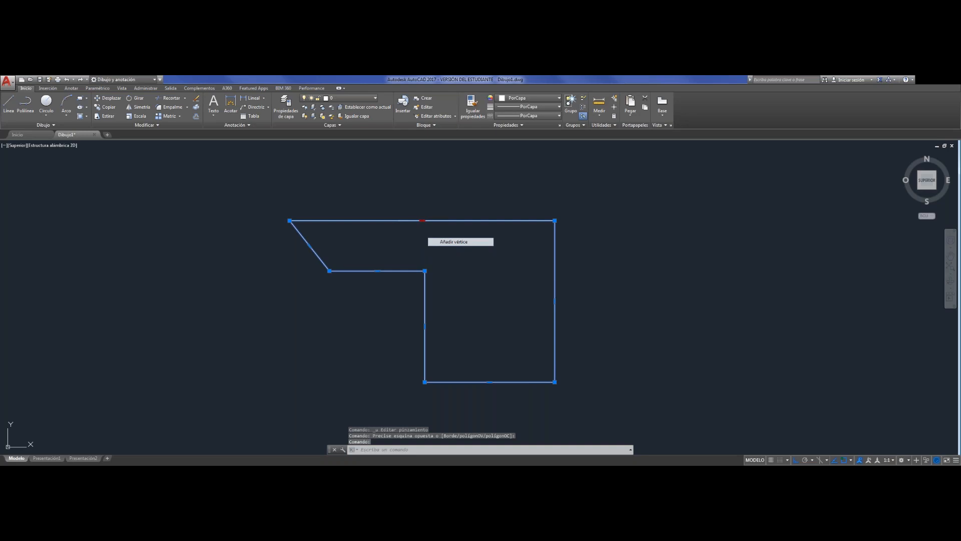
pyautogui.click(443, 256)
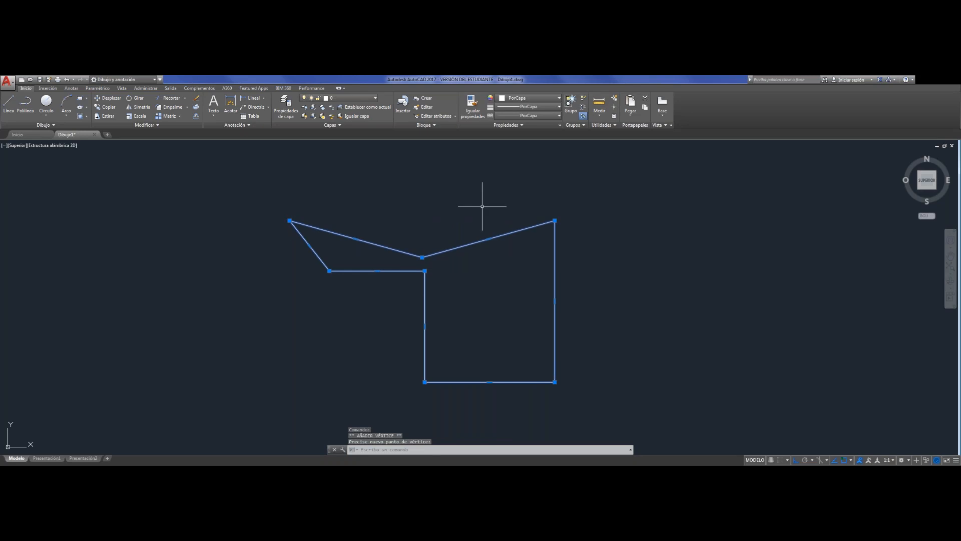
pyautogui.press('Escape')
# Convert the right sloping segment of the polyline's upper edge into an arc bulging upward, and clear the selection.
pyautogui.click(497, 235)
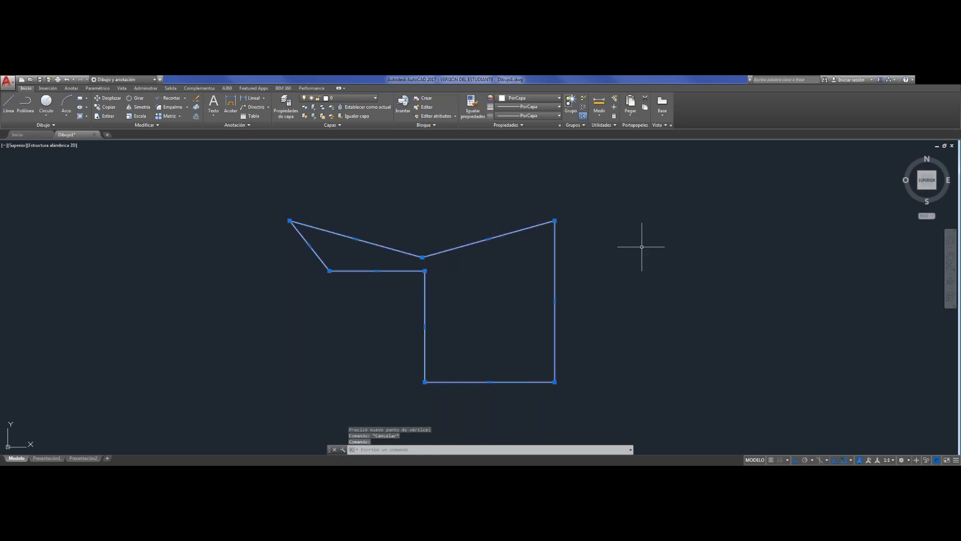
pyautogui.moveTo(488, 238)
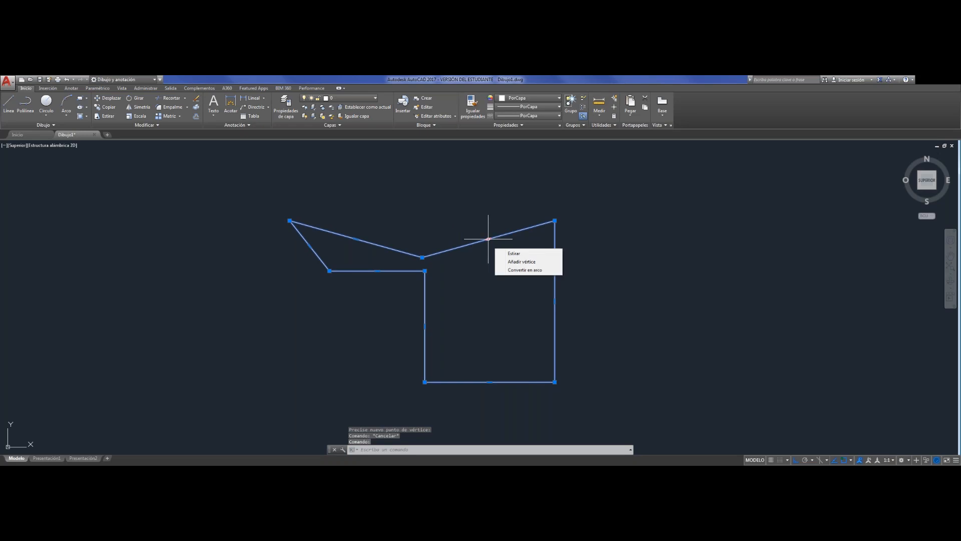
pyautogui.click(524, 270)
pyautogui.click(480, 209)
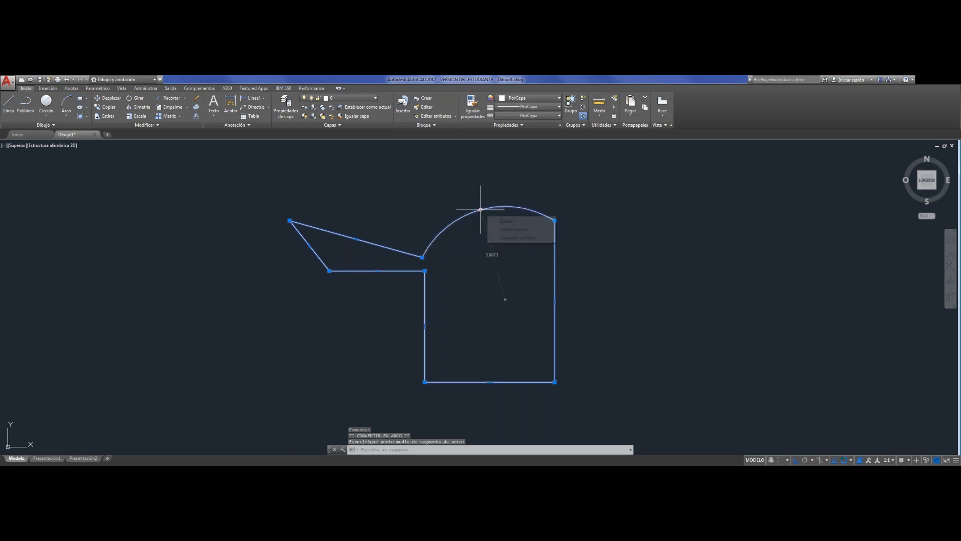
pyautogui.press('Escape')
pyautogui.click(571, 281)
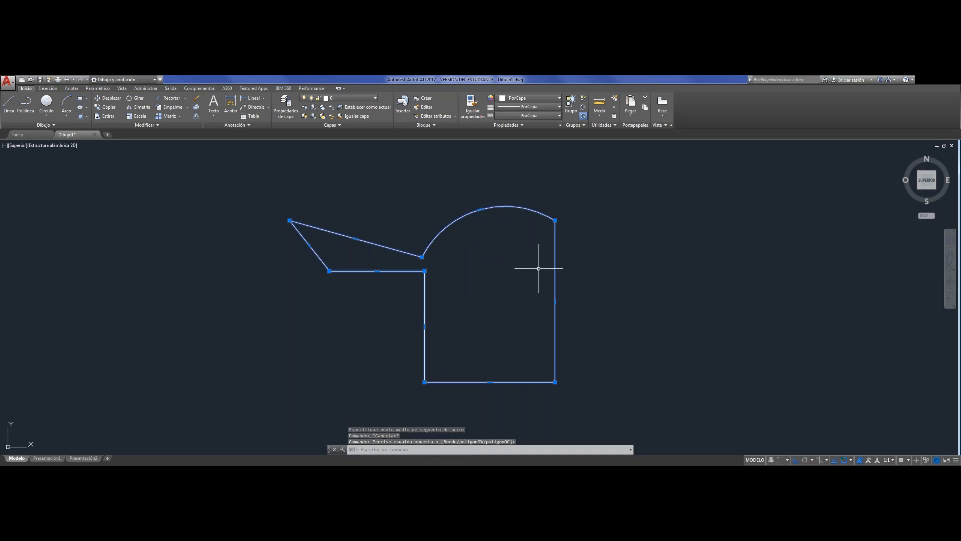
pyautogui.press('Escape')
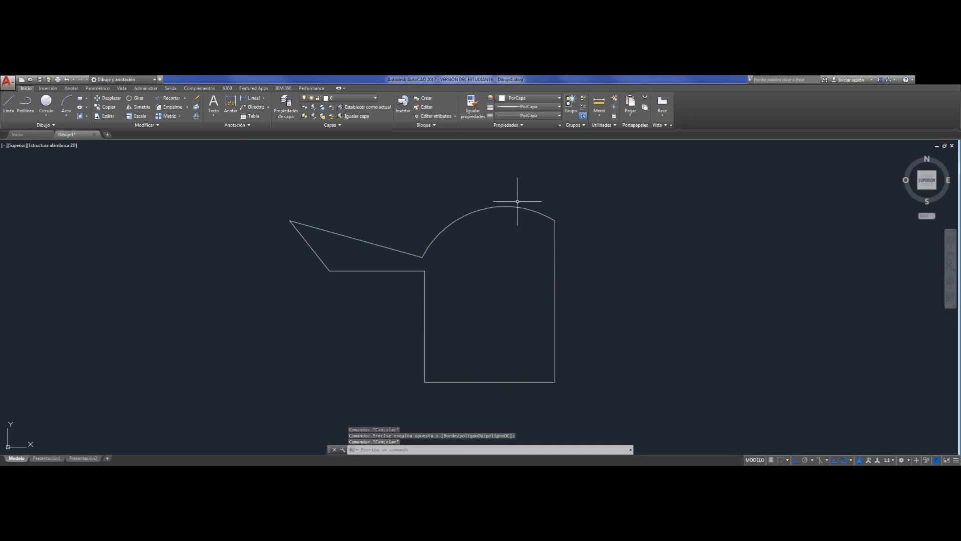
pyautogui.click(584, 348)
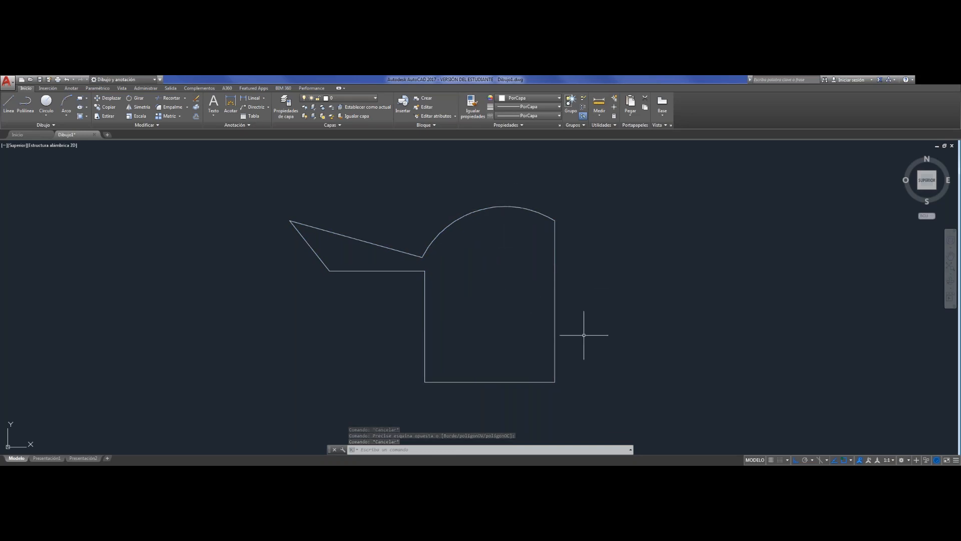
# Stretch the vertex at the right end of the polyline's arc straight down until the arc is nearly a semicircle.
pyautogui.click(520, 357)
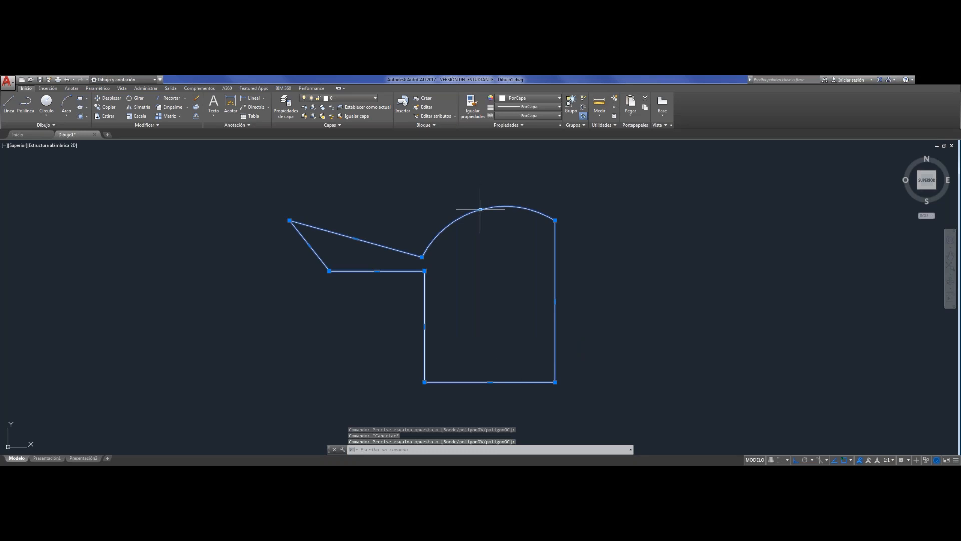
pyautogui.moveTo(554, 220)
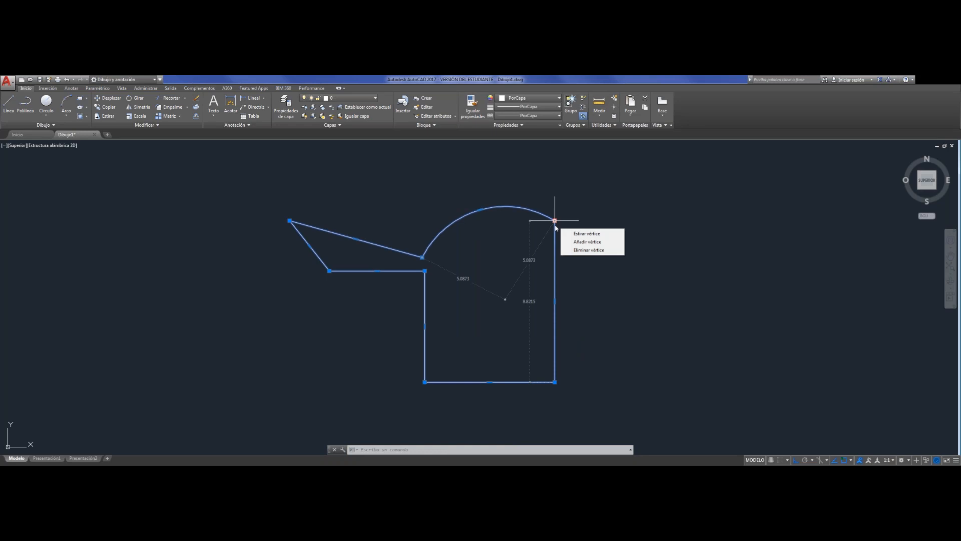
pyautogui.click(586, 234)
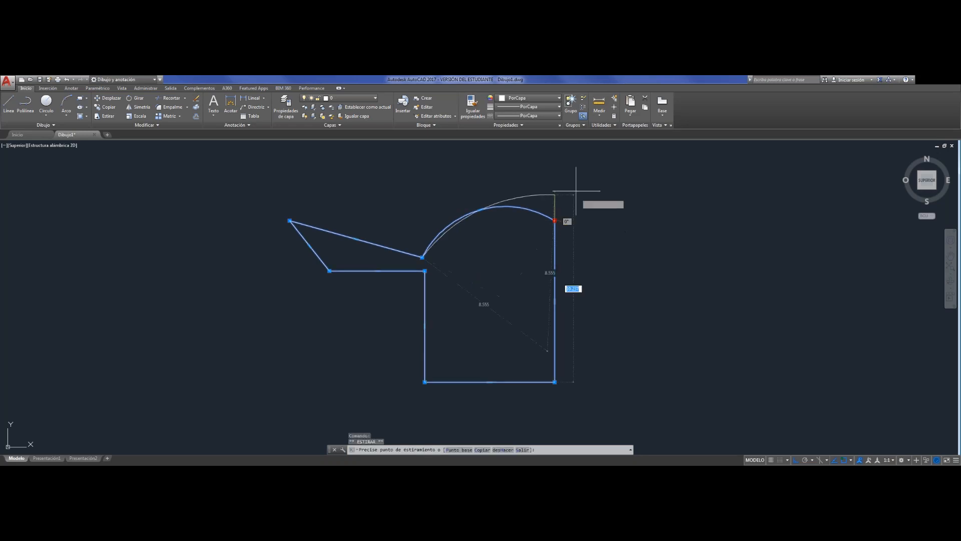
pyautogui.click(564, 180)
pyautogui.click(554, 181)
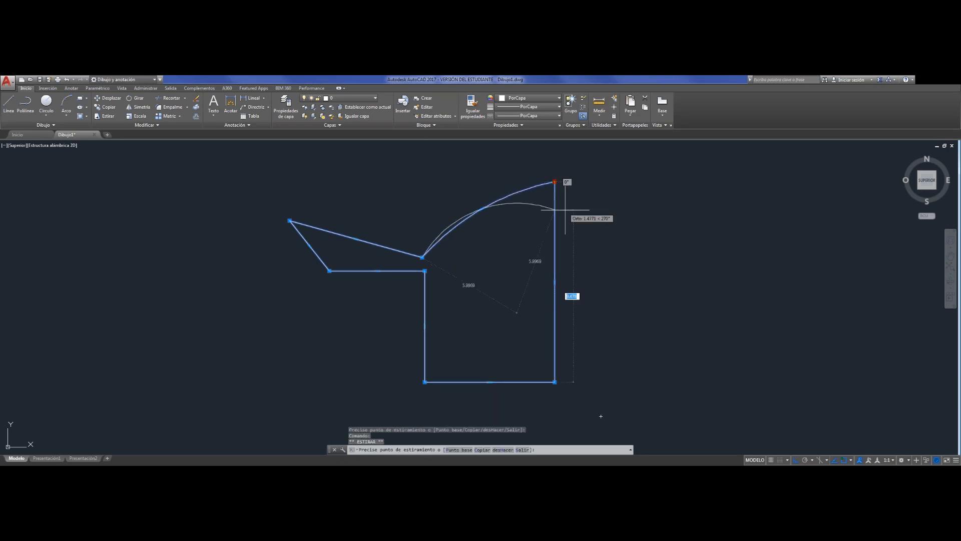
pyautogui.click(531, 258)
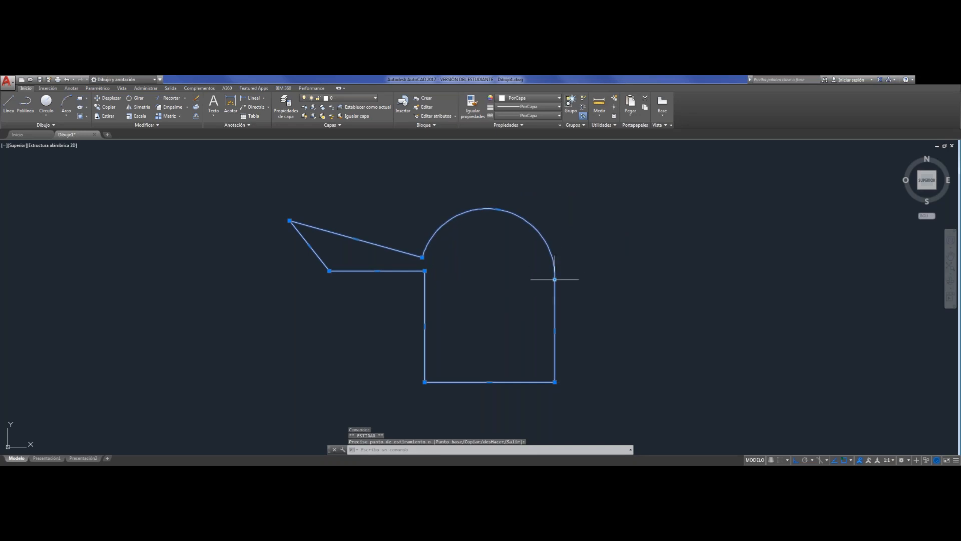
pyautogui.press('Escape')
pyautogui.rightClick(555, 279)
pyautogui.press('Escape')
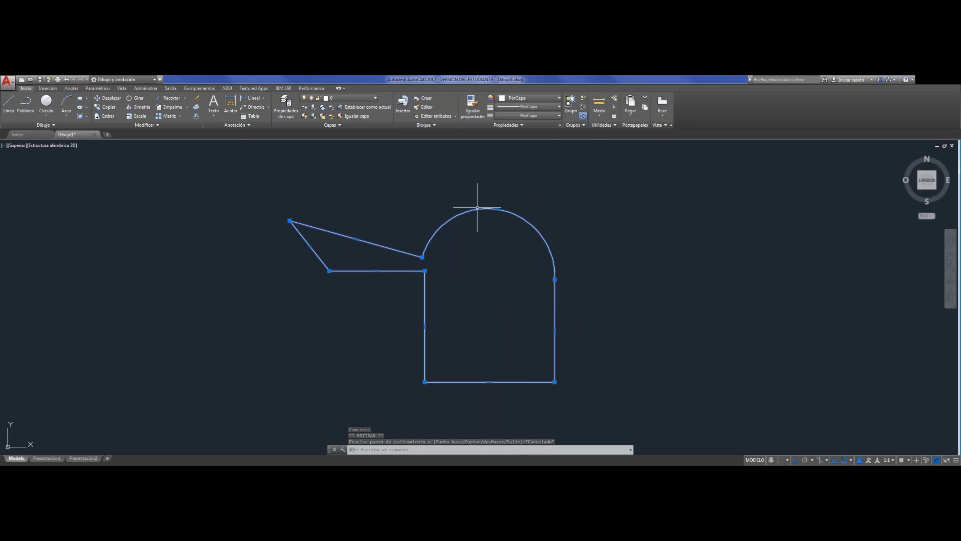
pyautogui.click(555, 279)
pyautogui.press('Escape')
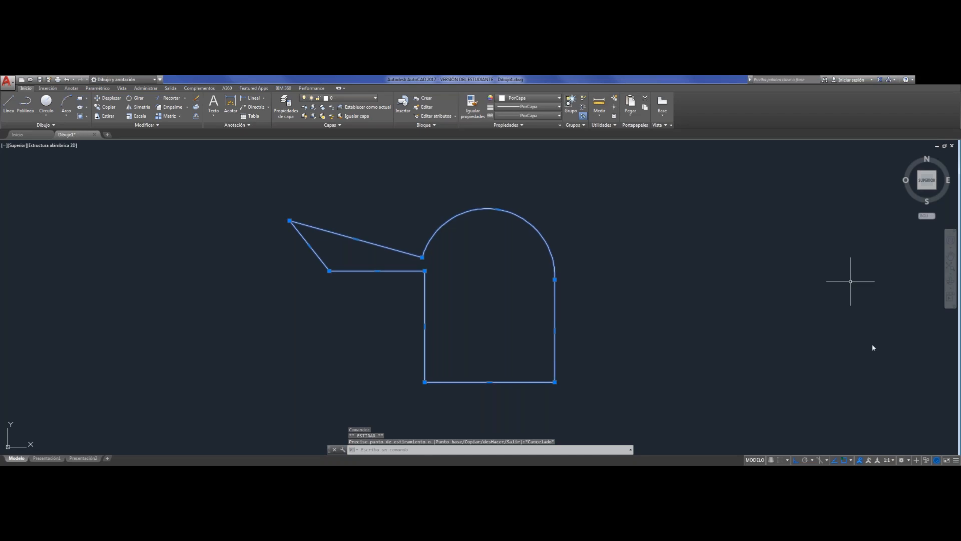
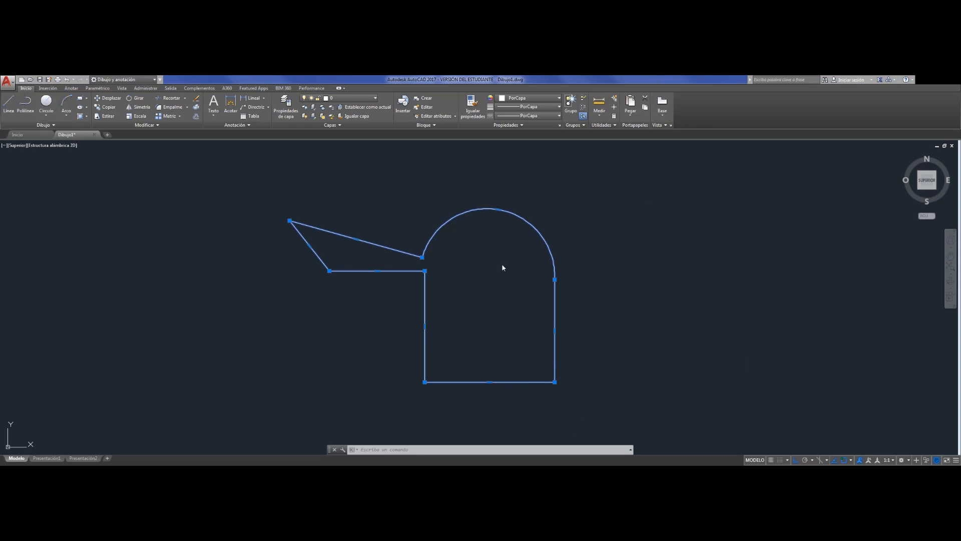
# Delete the polyline to leave the drawing empty.
pyautogui.moveTo(594, 337); pyautogui.dragTo(401, 169)
pyautogui.click(329, 230)
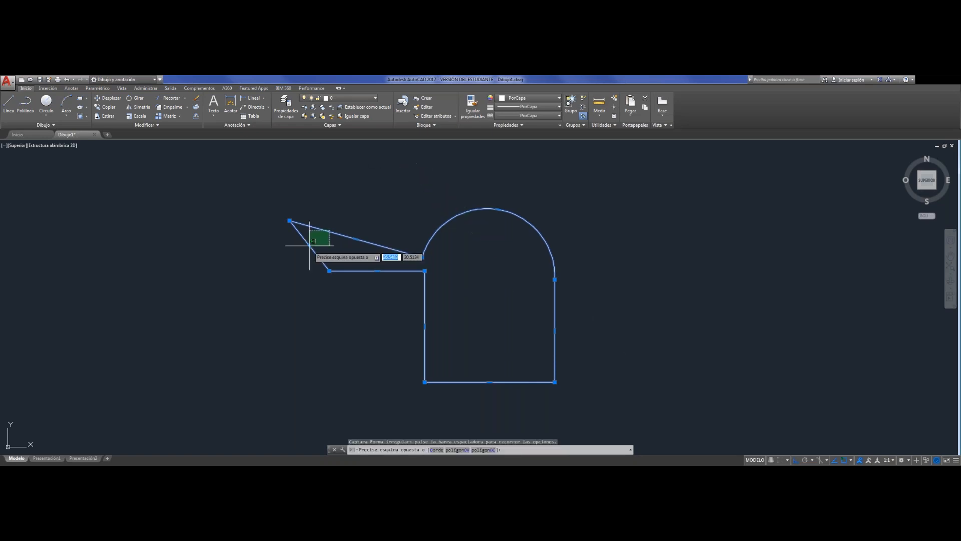
pyautogui.click(561, 392)
pyautogui.press('Delete')
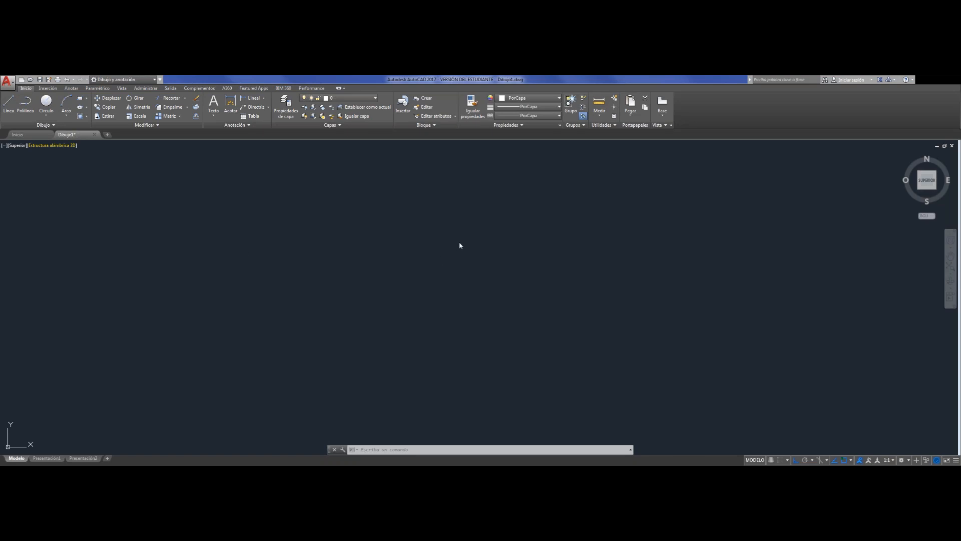
pyautogui.write('C')
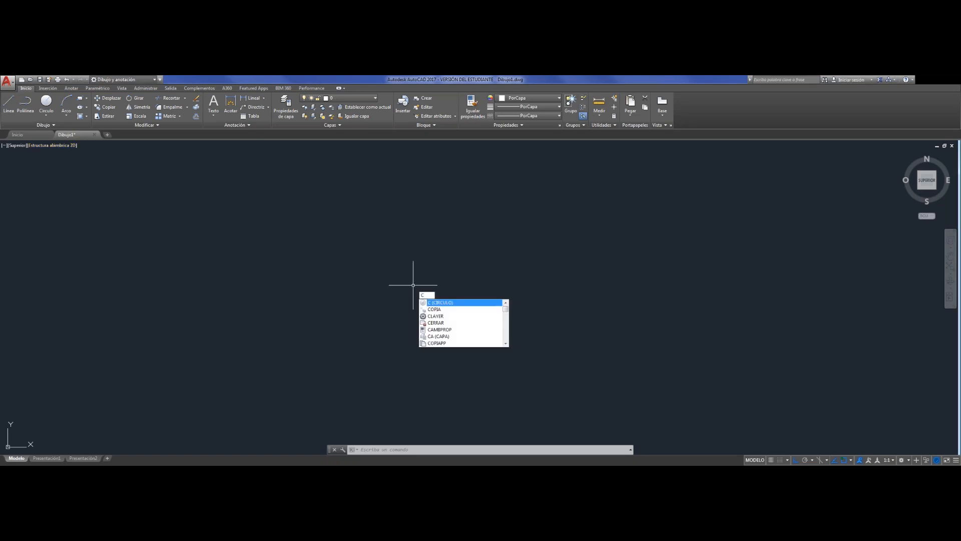
pyautogui.click(464, 305)
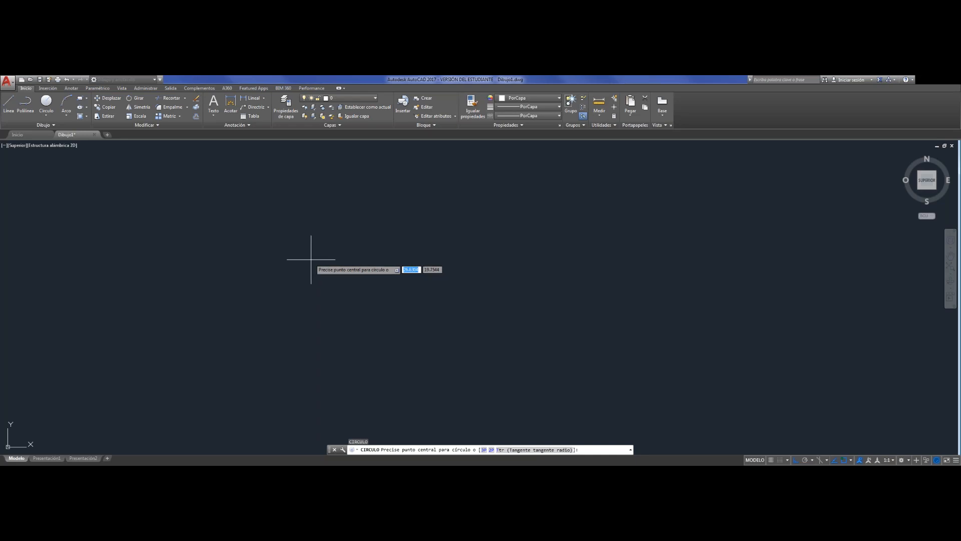
pyautogui.press('Escape')
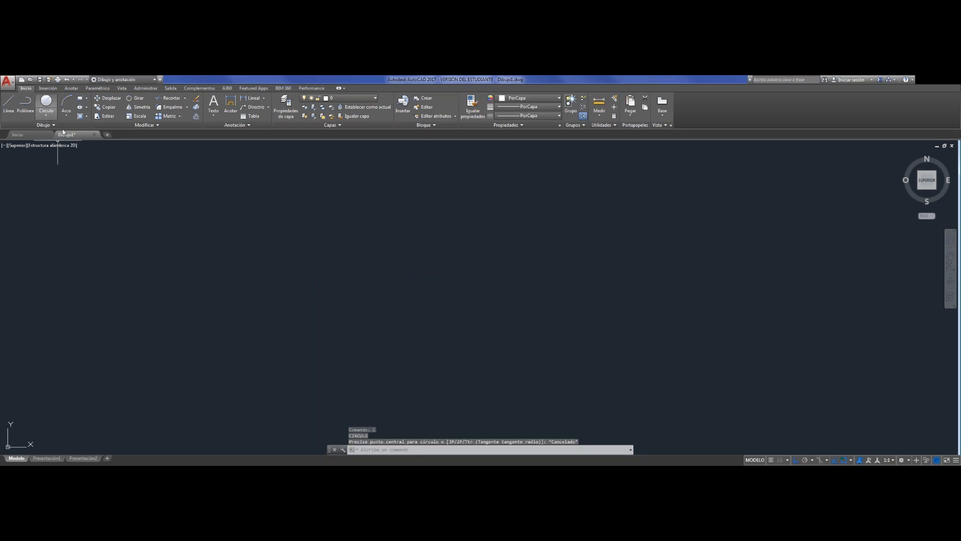
# Draw a circle by centre and radius near the middle of the drawing area, with a radius of 50.
pyautogui.click(46, 117)
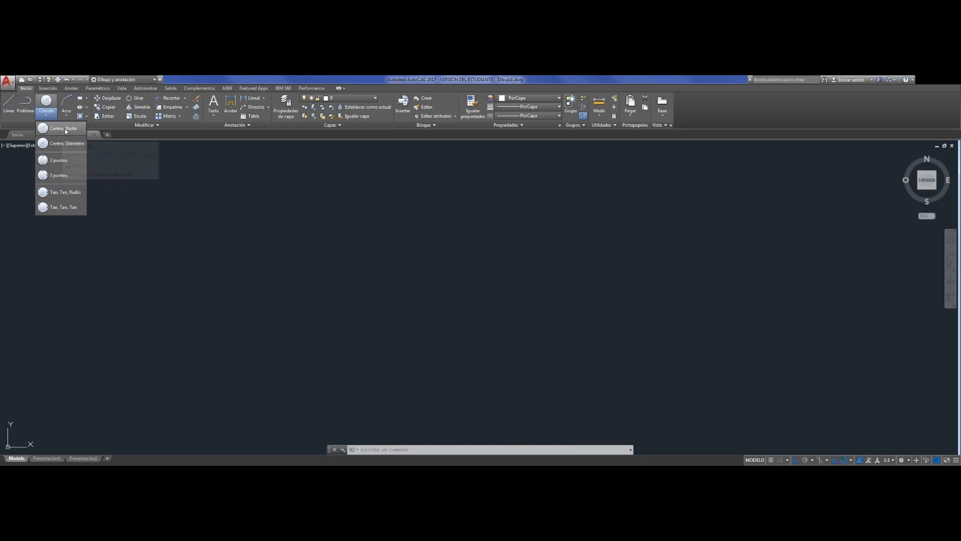
pyautogui.click(65, 129)
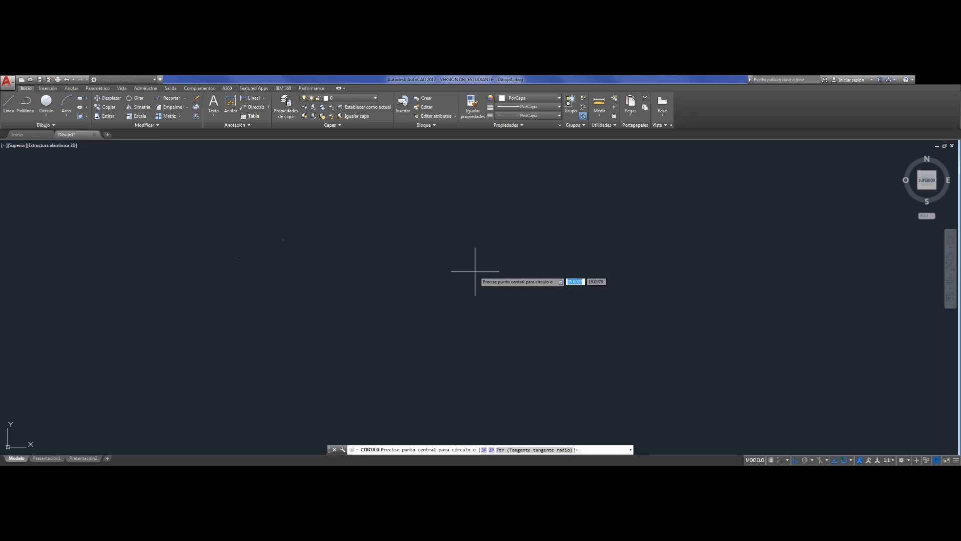
pyautogui.click(434, 267)
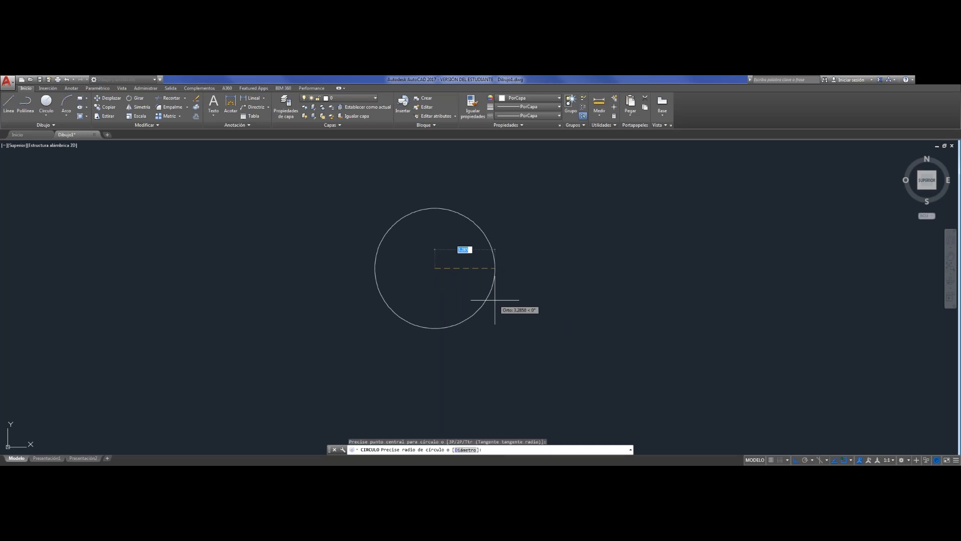
pyautogui.write('50')
pyautogui.press('Return')
pyautogui.scroll(-6, 494, 300)
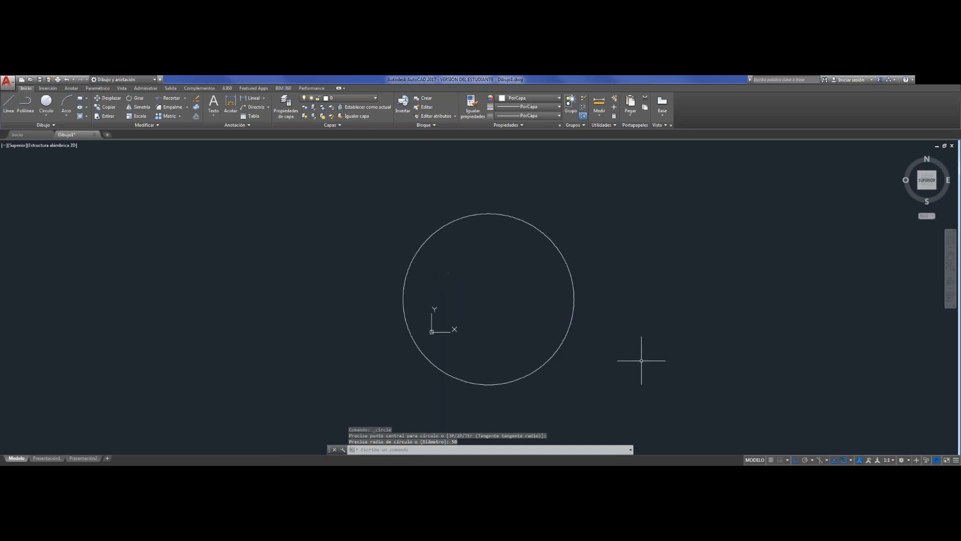
pyautogui.scroll(-1, 450, 321)
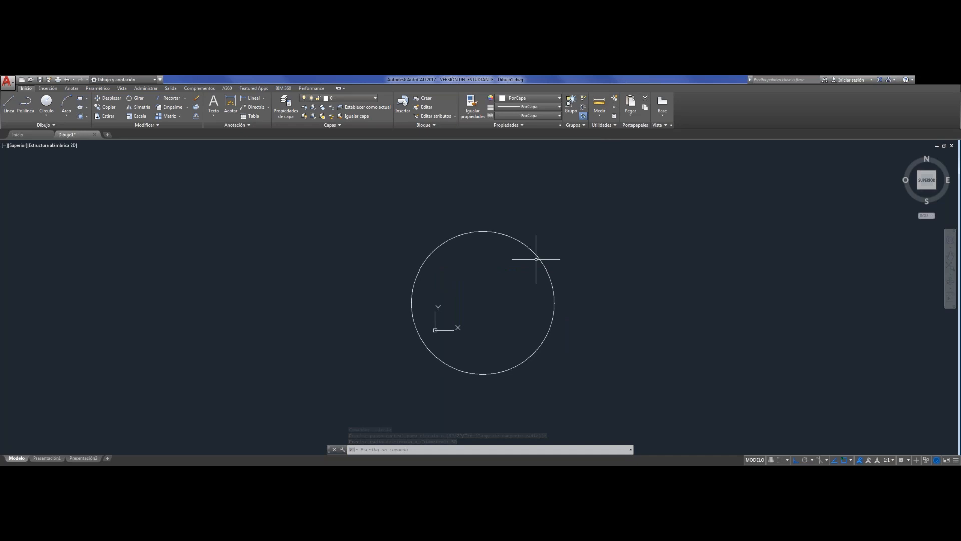
pyautogui.click(464, 232)
# Draw a concentric circle with the Center, Diameter method, centred on the existing circle and with a diameter of 50.
pyautogui.click(46, 115)
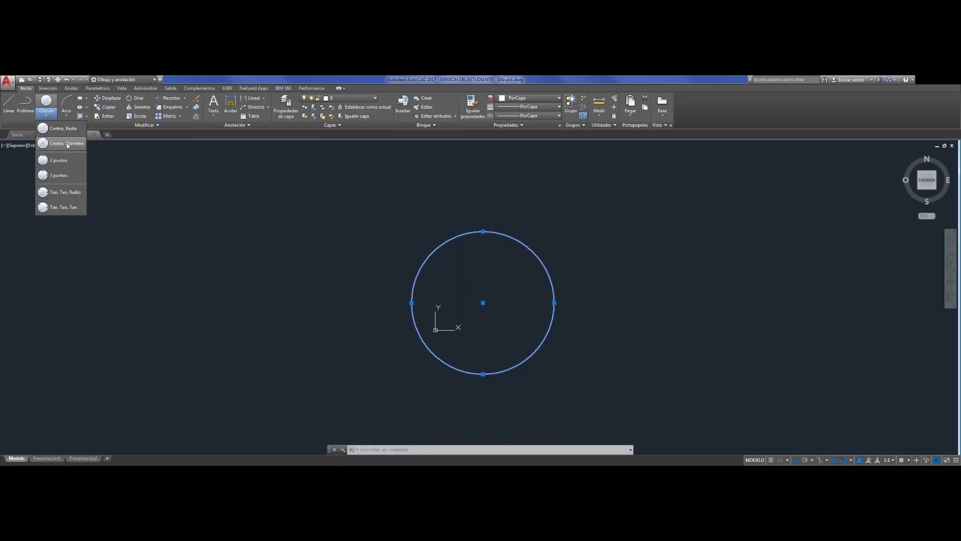
pyautogui.click(75, 145)
pyautogui.click(46, 114)
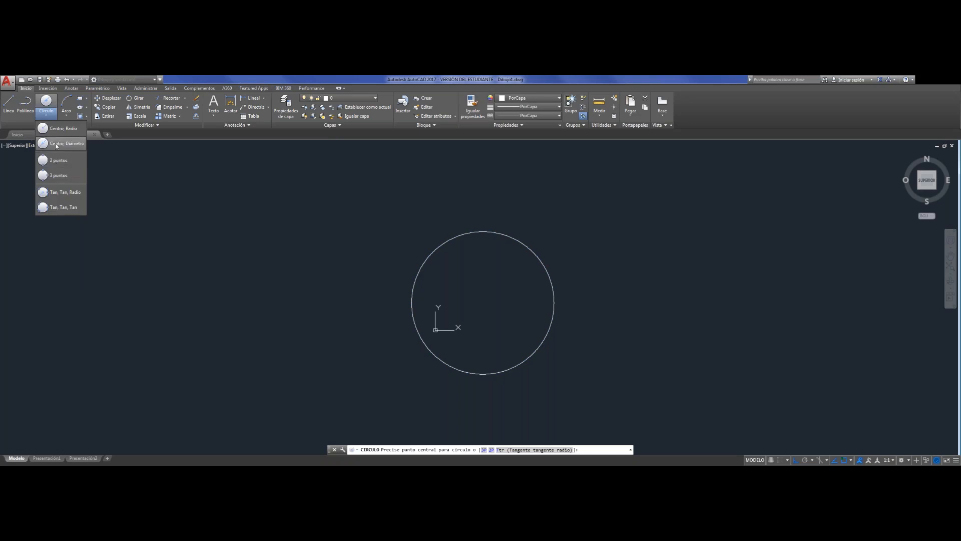
pyautogui.click(74, 145)
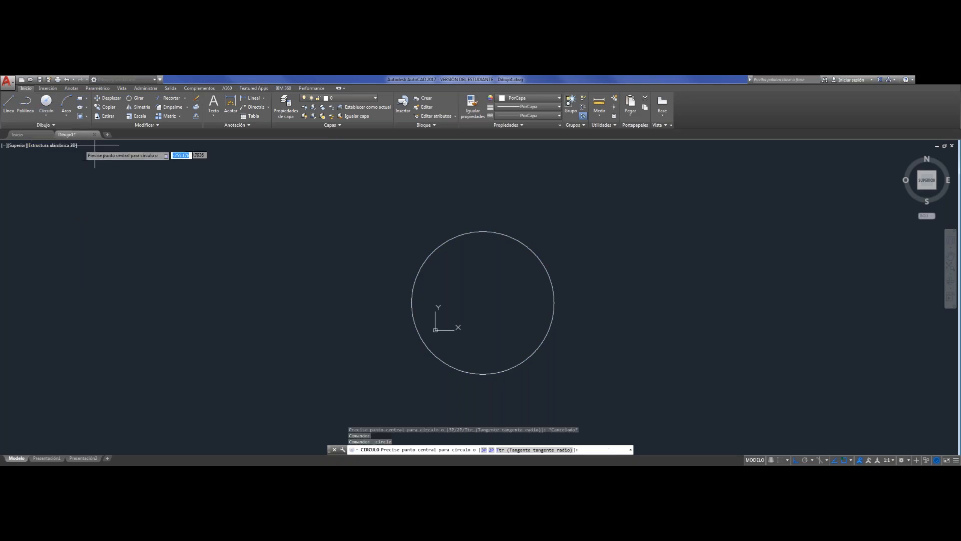
pyautogui.click(483, 302)
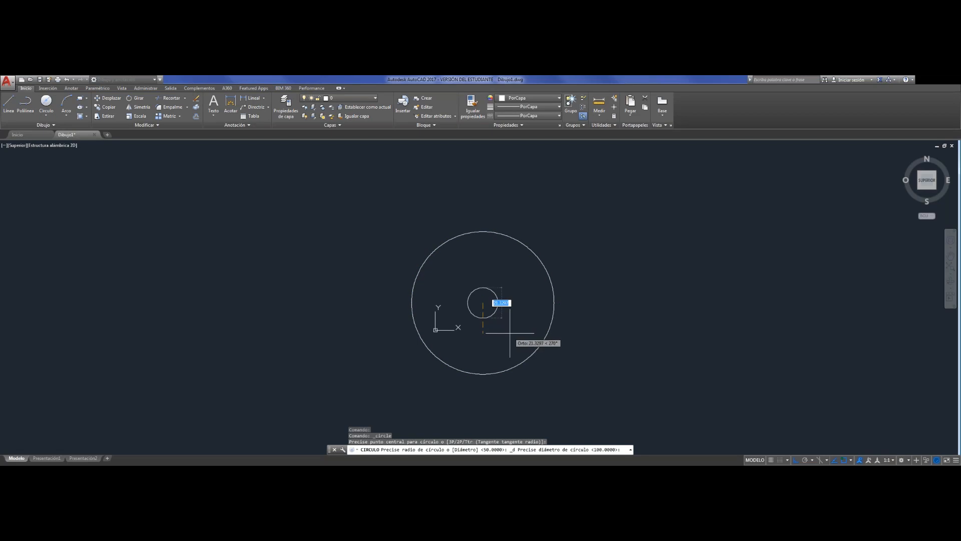
pyautogui.write('50')
pyautogui.press('Return')
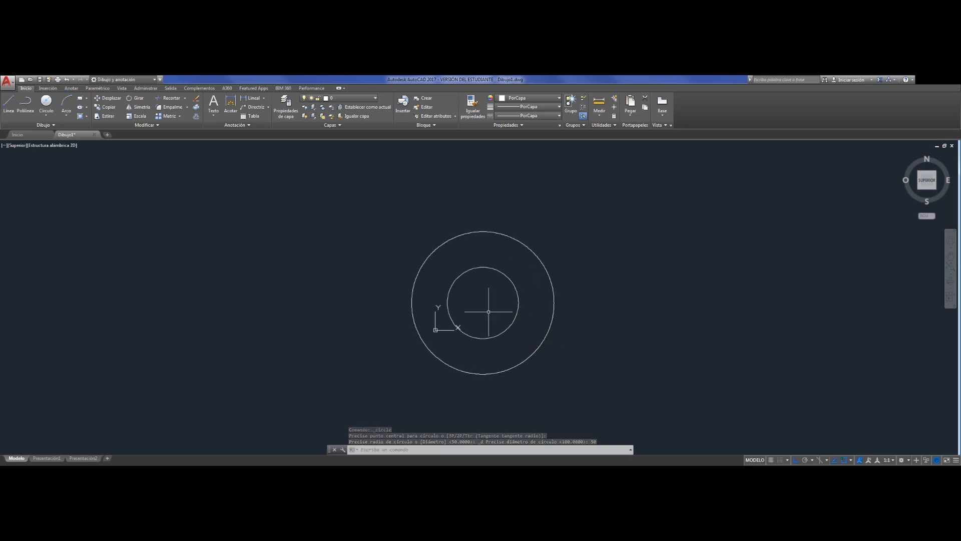
# Draw a two-point circle spanning the upper-right gap between the inner and outer circles, with Center snap and Ortho off.
pyautogui.click(48, 117)
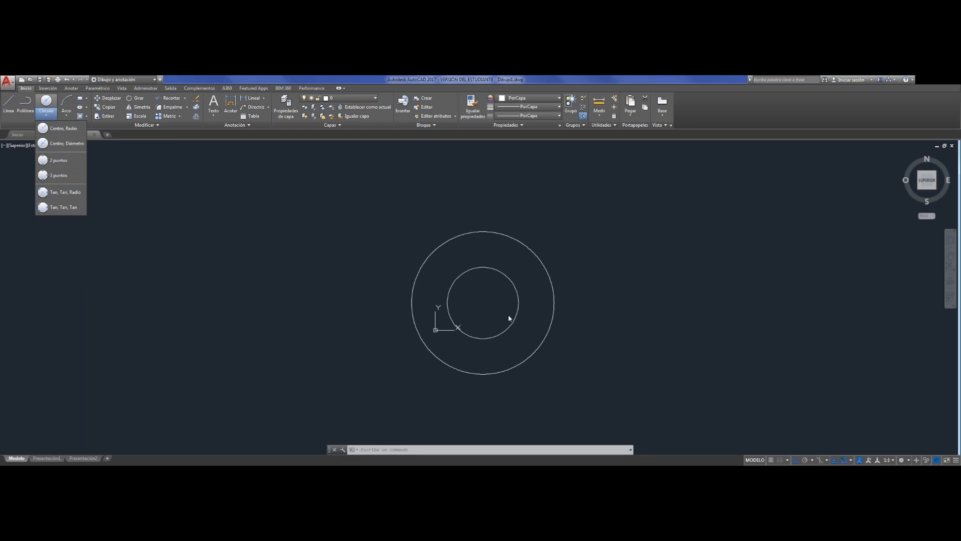
pyautogui.click(58, 161)
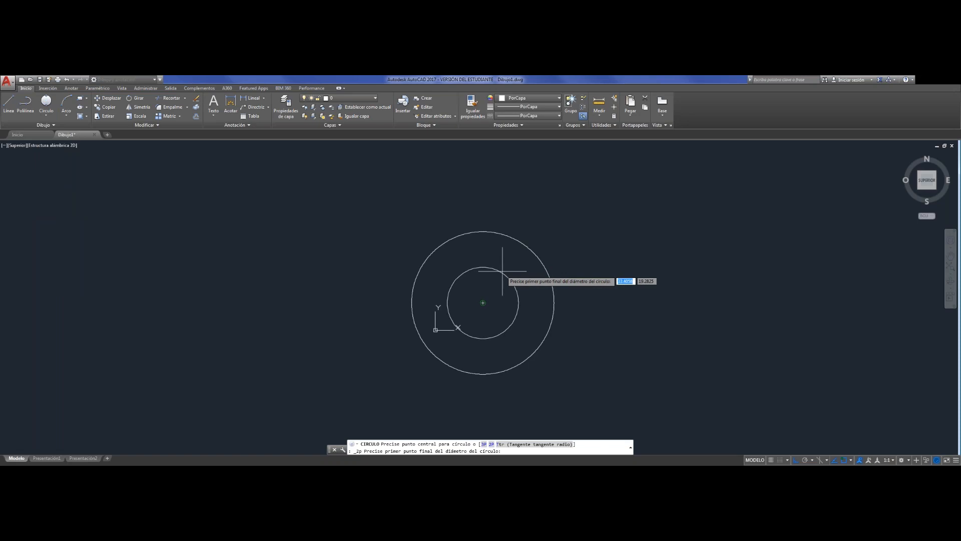
pyautogui.scroll(5, 506, 269)
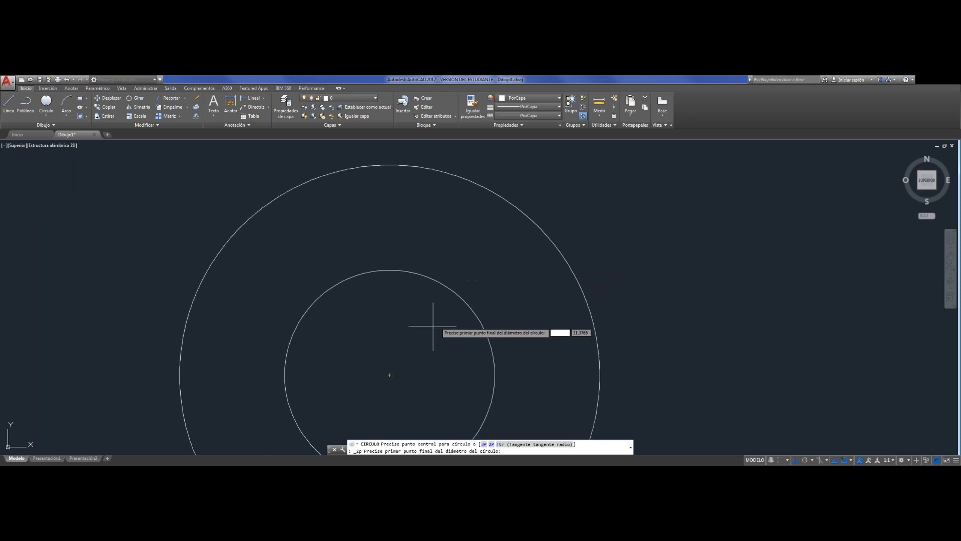
pyautogui.click(851, 459)
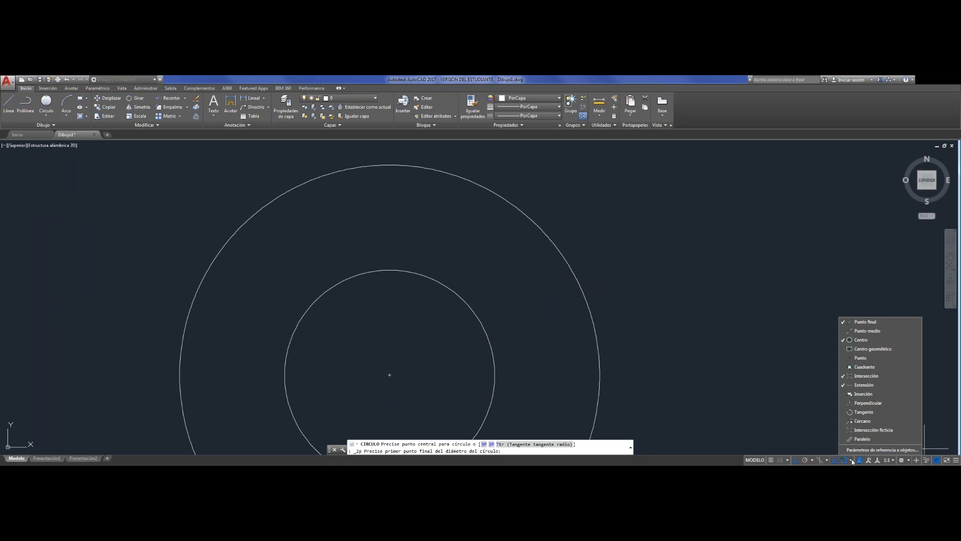
pyautogui.click(862, 341)
pyautogui.click(472, 310)
pyautogui.click(472, 310)
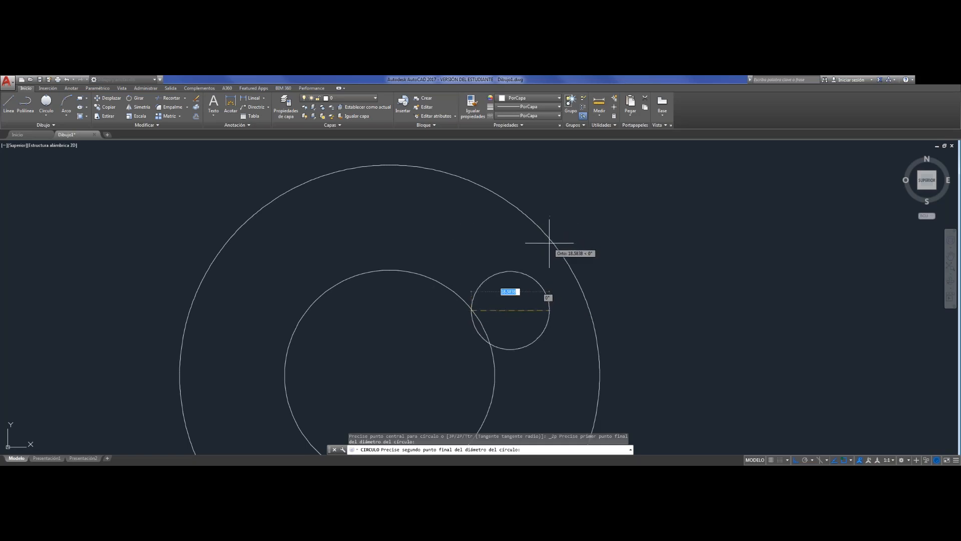
pyautogui.press('F8')
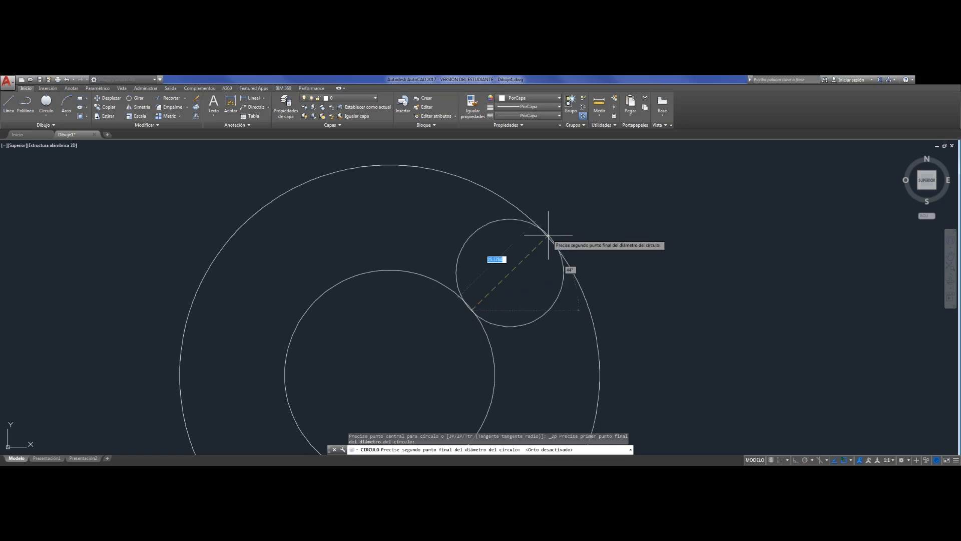
pyautogui.click(549, 235)
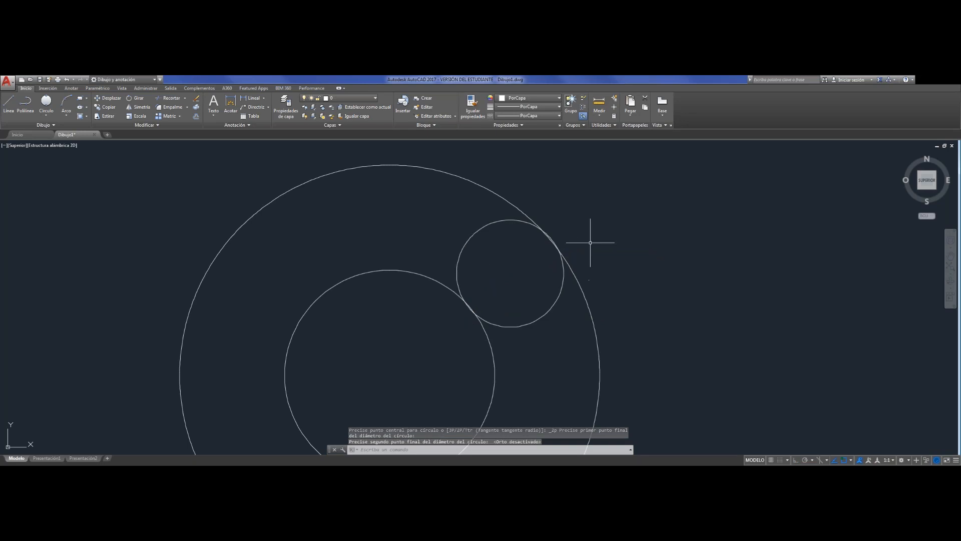
# Turn object snapping off and enable Quadrant among the object snap modes.
pyautogui.press('F3')
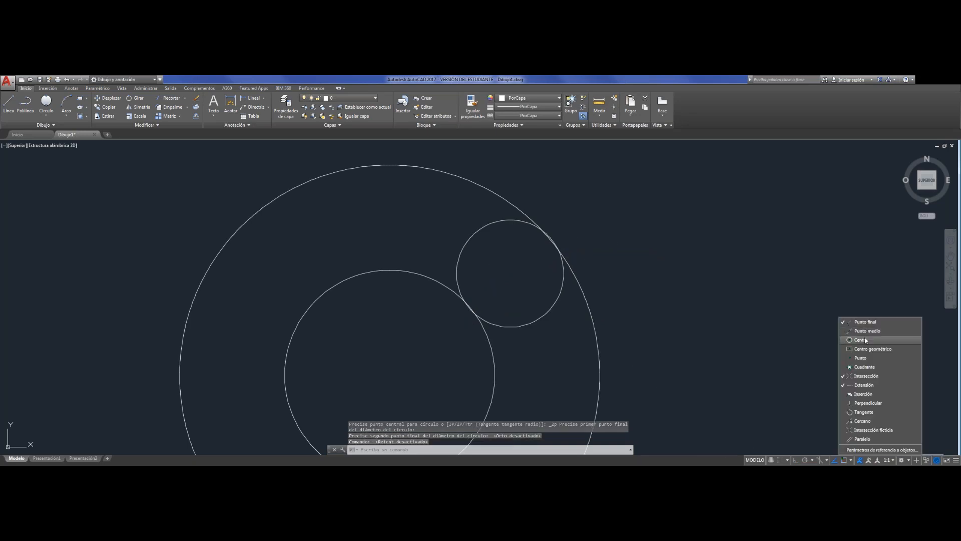
pyautogui.click(864, 366)
pyautogui.press('Escape')
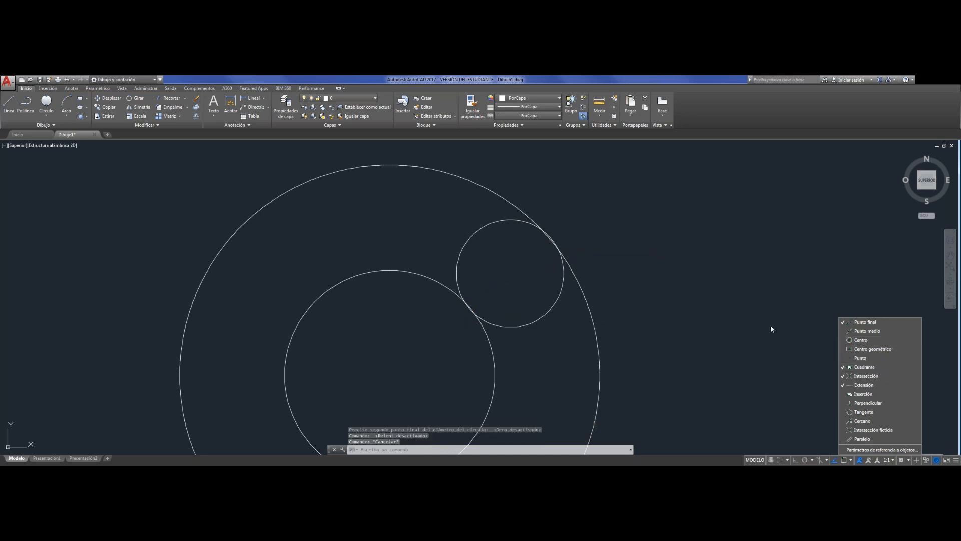
# Delete the small circle between the two concentric circles.
pyautogui.click(575, 353)
pyautogui.click(551, 309)
pyautogui.press('Delete')
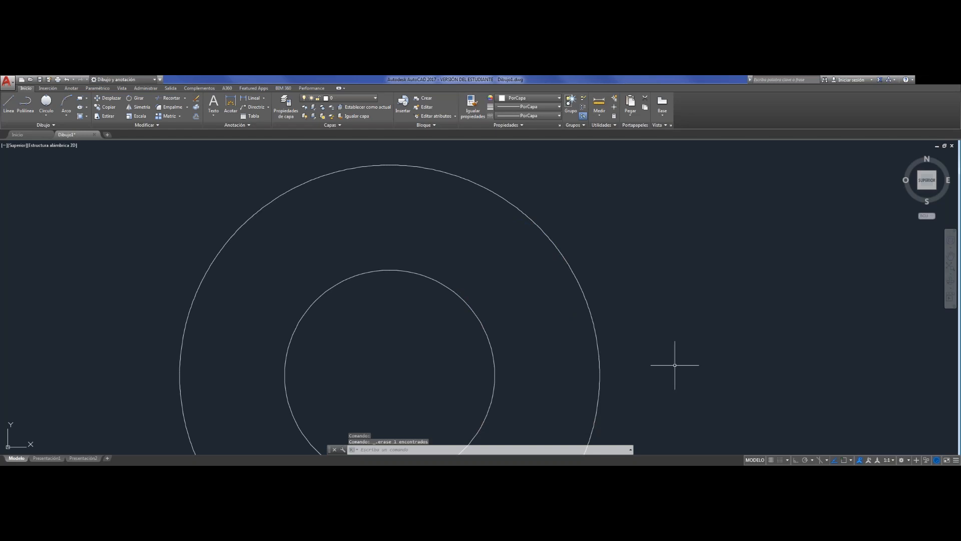
pyautogui.click(46, 102)
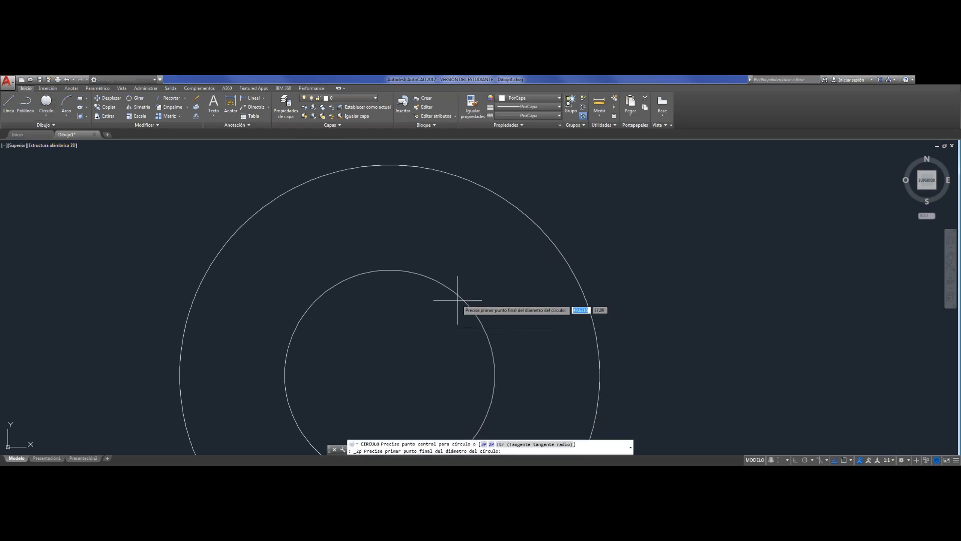
pyautogui.scroll(-3, 411, 336)
pyautogui.press('Escape')
# Draw two separate slanted lines beyond the outer circle's upper-right side, with their far ends close together and their near ends spread apart.
pyautogui.click(6, 102)
pyautogui.click(469, 259)
pyautogui.press('Return')
pyautogui.press('Return')
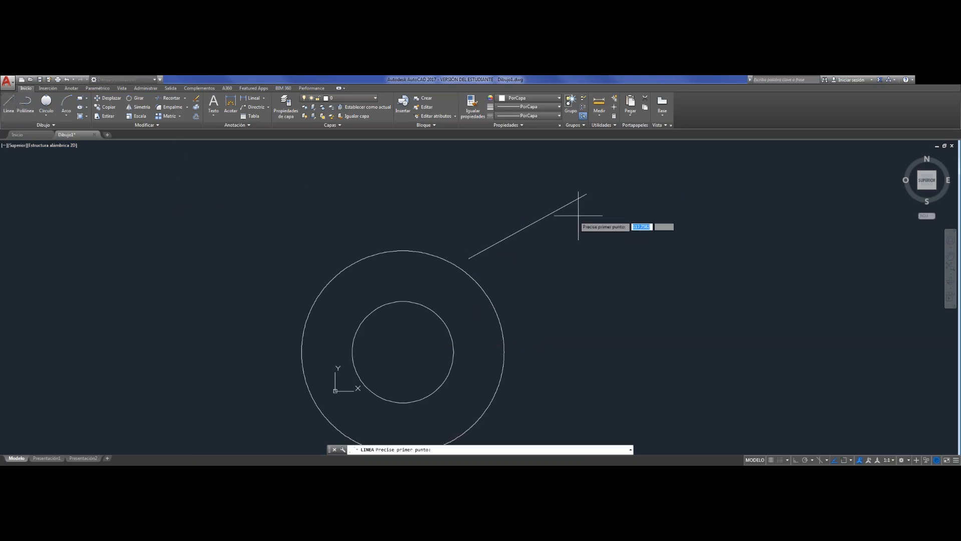
pyautogui.click(596, 214)
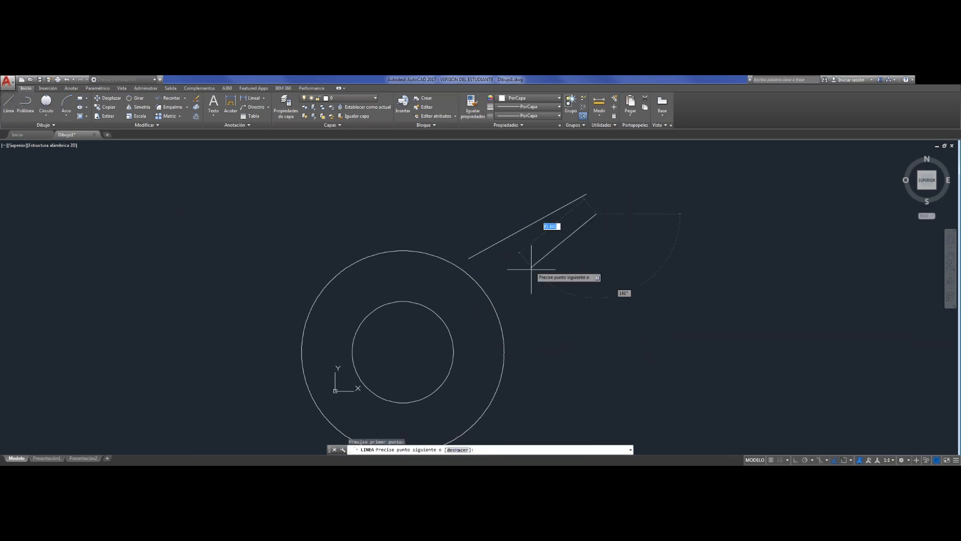
pyautogui.click(527, 320)
pyautogui.press('Escape')
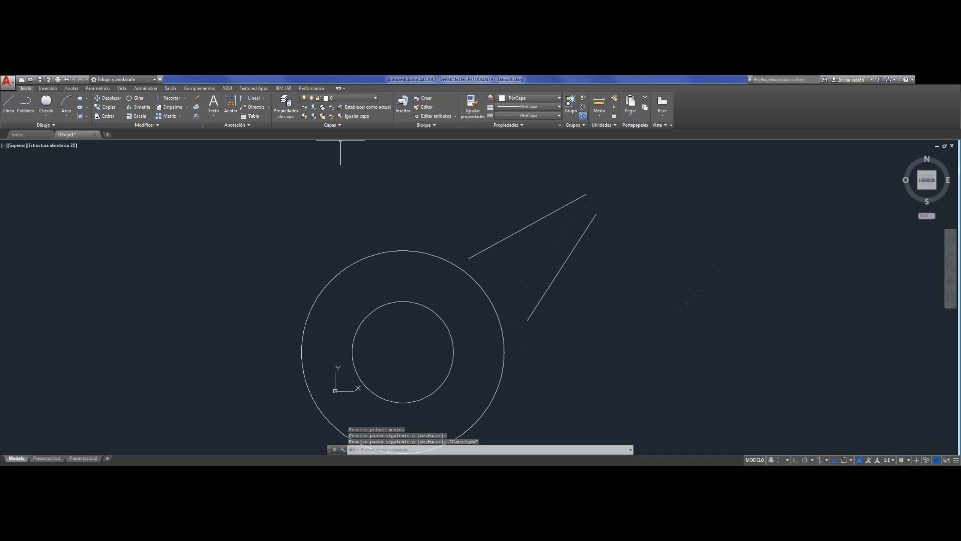
# Enable Center and Node among the object snap modes and turn object snapping on.
pyautogui.click(48, 106)
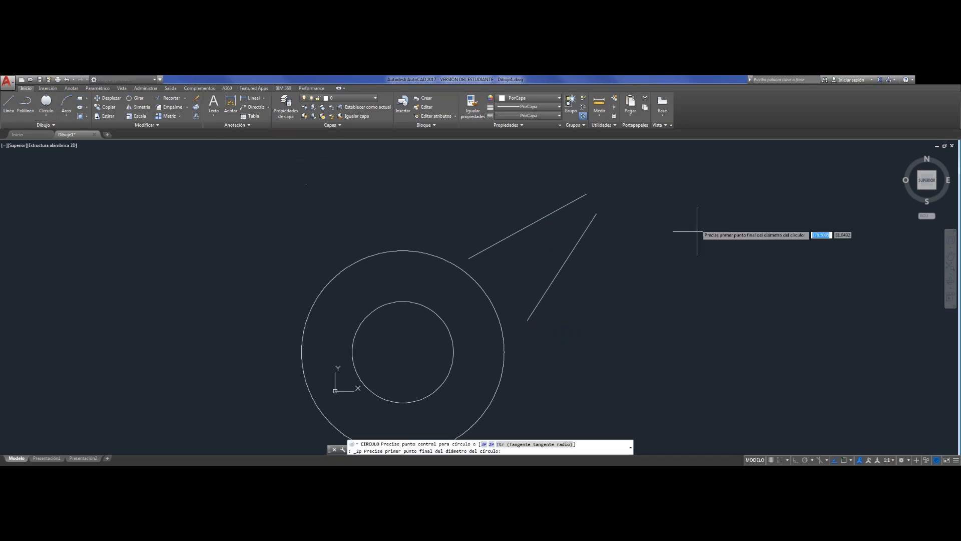
pyautogui.click(850, 461)
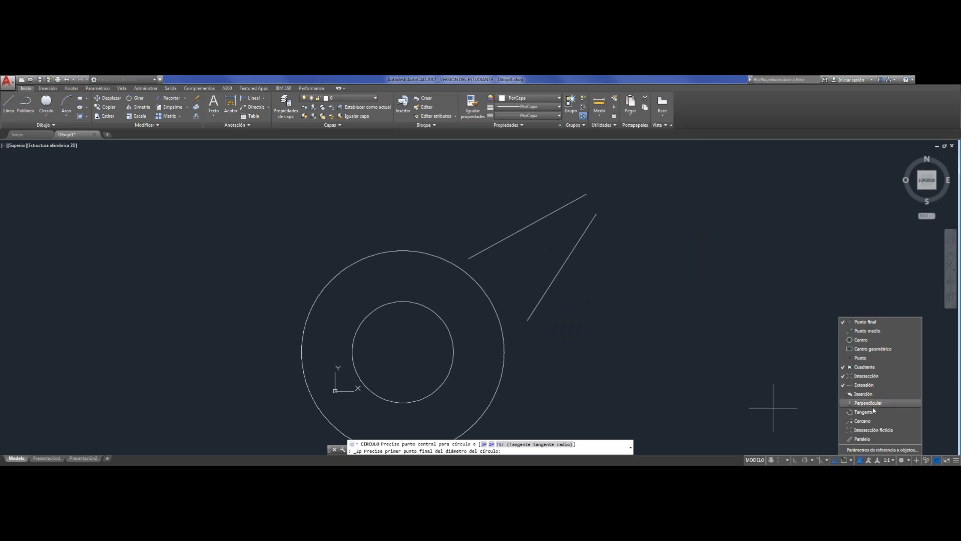
pyautogui.click(862, 339)
pyautogui.click(861, 357)
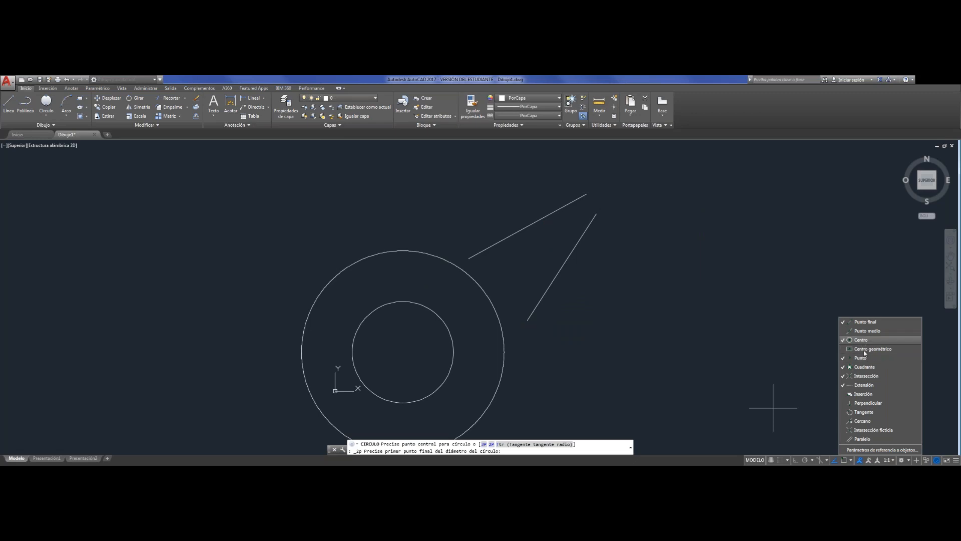
pyautogui.press('Escape')
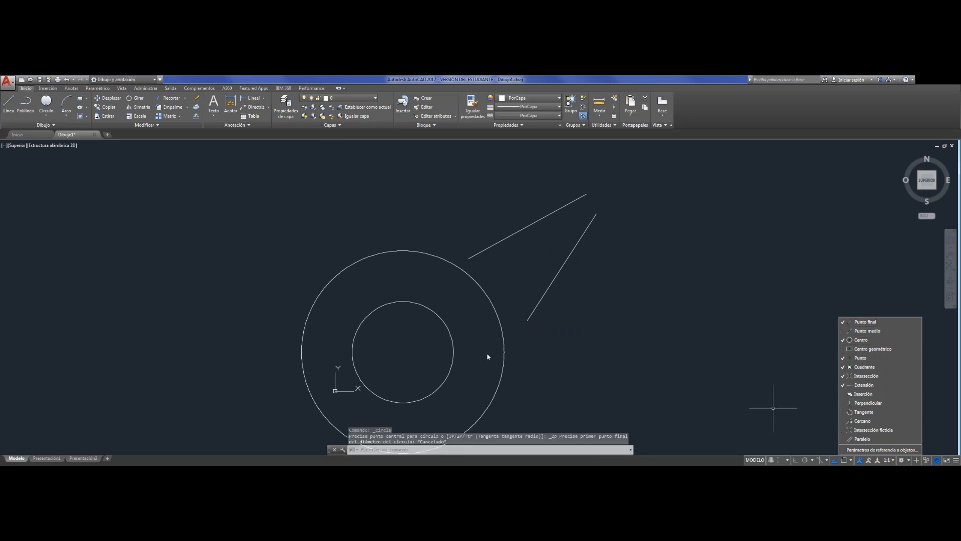
pyautogui.click(843, 462)
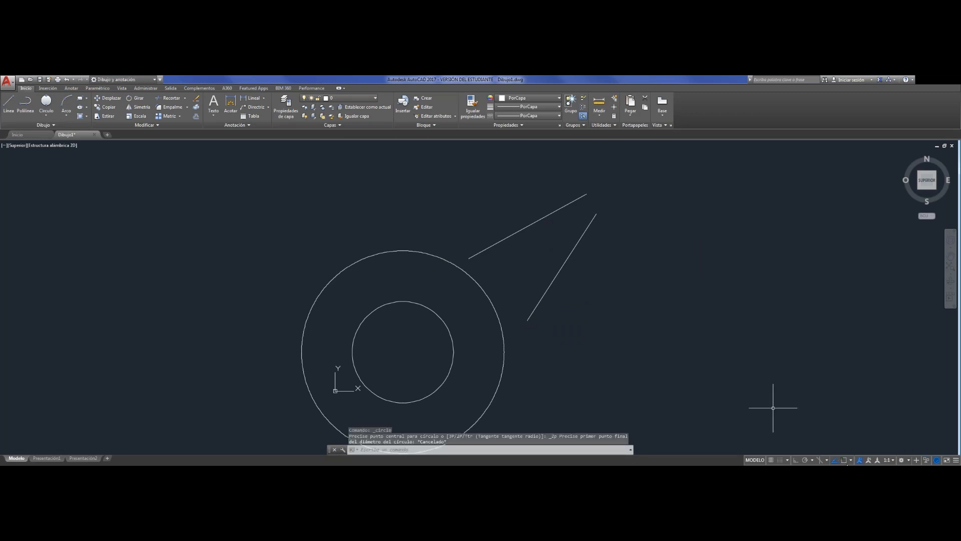
pyautogui.click(845, 460)
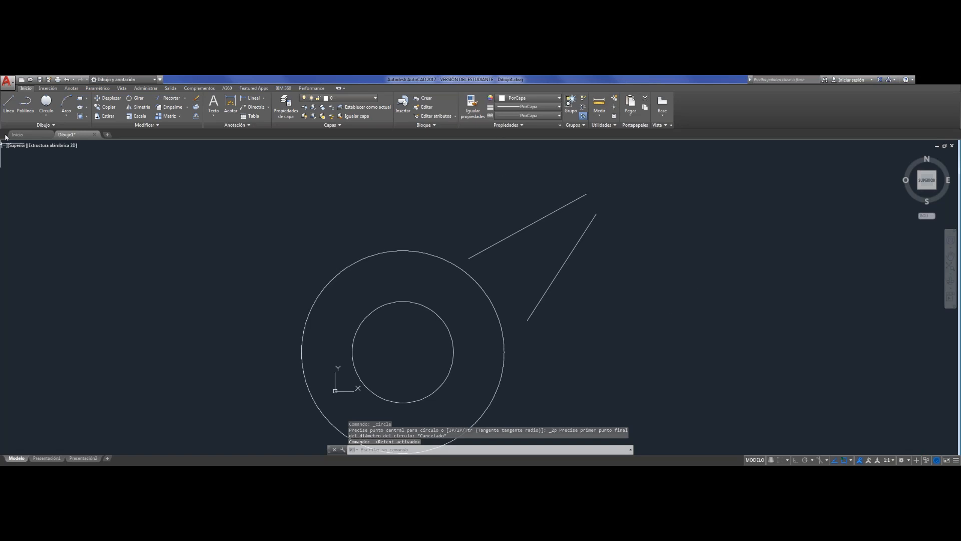
# Draw a two-point circle whose diameter joins the upper-right endpoints of the two slanted lines.
pyautogui.click(46, 103)
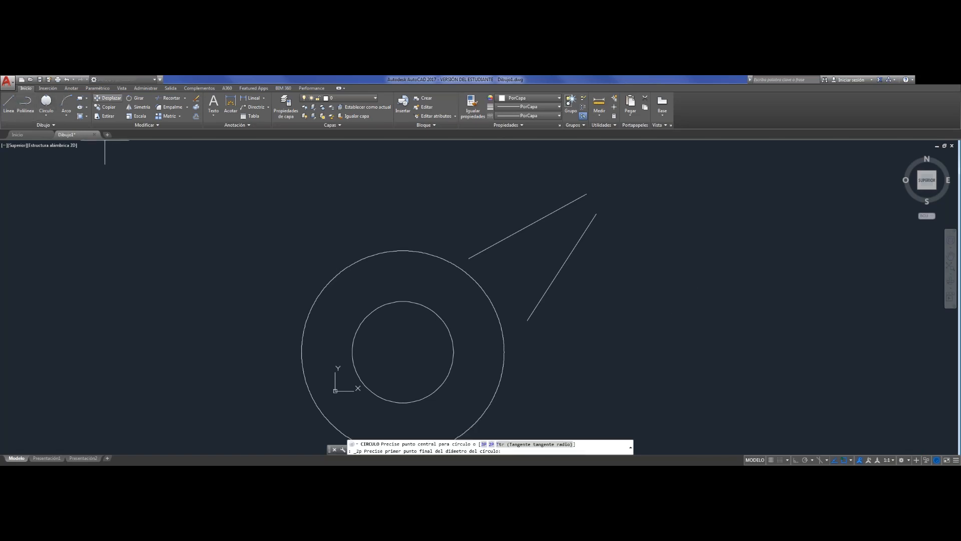
pyautogui.click(586, 195)
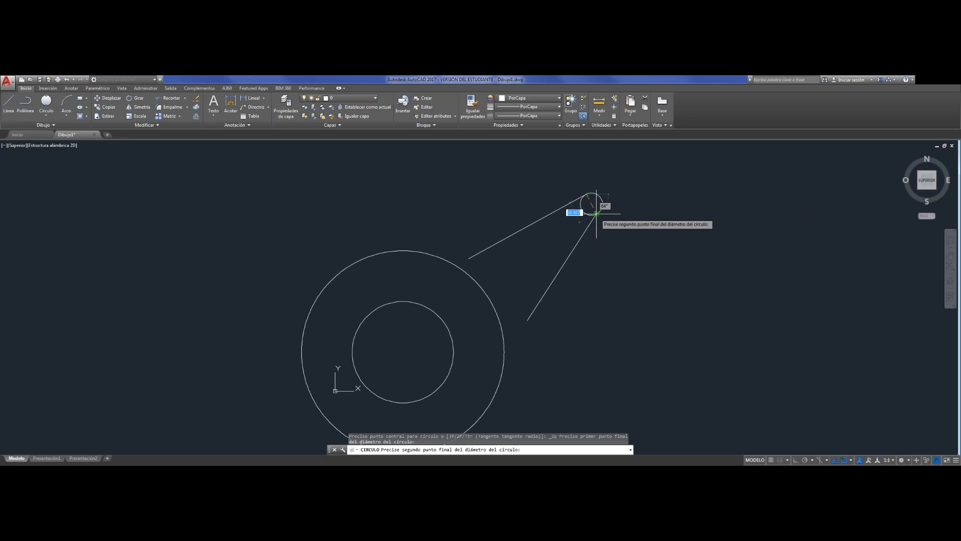
pyautogui.click(596, 215)
pyautogui.press('Escape')
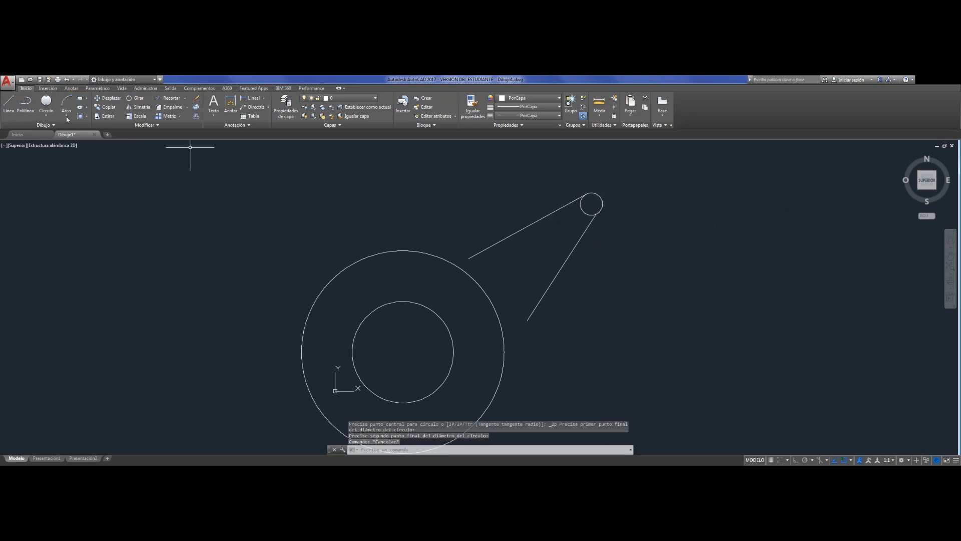
# Draw a nearly vertical line that crosses the upper slanted line and ends between the two slanted lines.
pyautogui.click(4, 107)
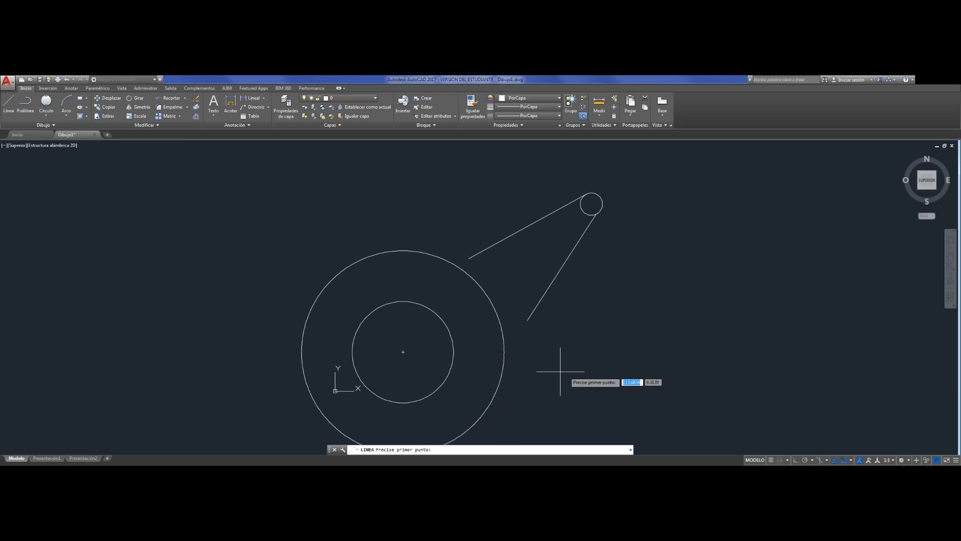
pyautogui.click(532, 171)
pyautogui.click(529, 254)
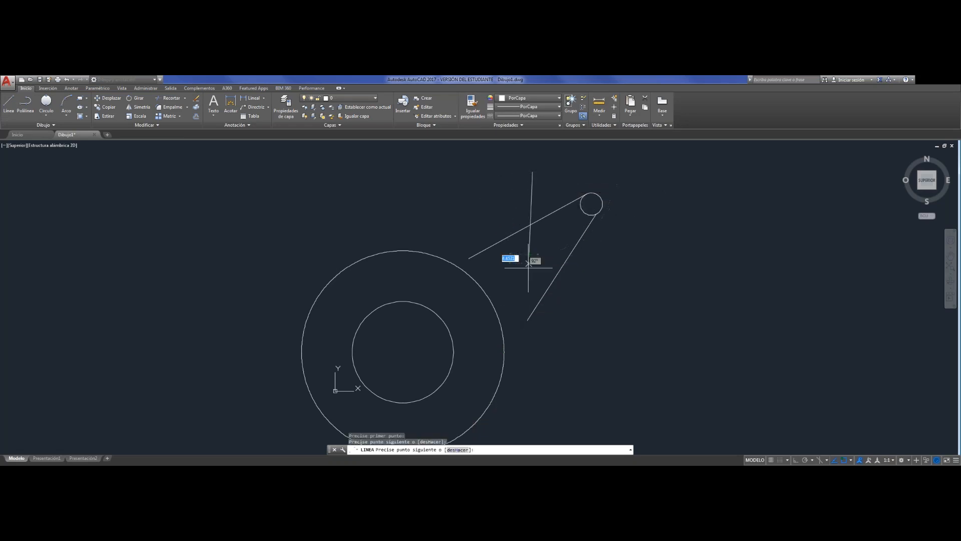
pyautogui.press('Escape')
# Draw a three-point circle through the lower endpoints of the two slanted lines and the nearly vertical line.
pyautogui.click(46, 114)
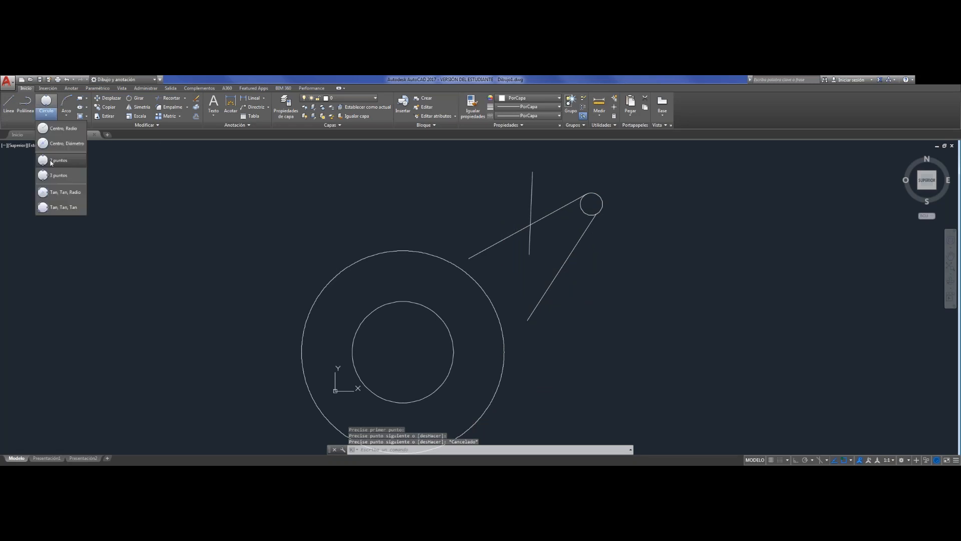
pyautogui.click(74, 179)
pyautogui.click(469, 258)
pyautogui.click(529, 255)
pyautogui.click(527, 319)
pyautogui.press('Escape')
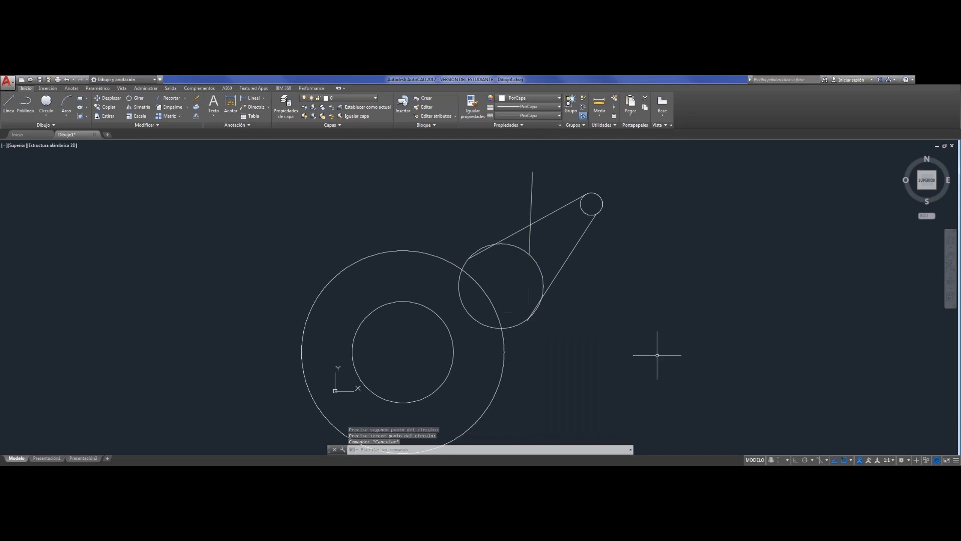
# Draw a circle of radius 20 tangent to the two slanted lines with the Tan, Tan, Radius method.
pyautogui.click(52, 118)
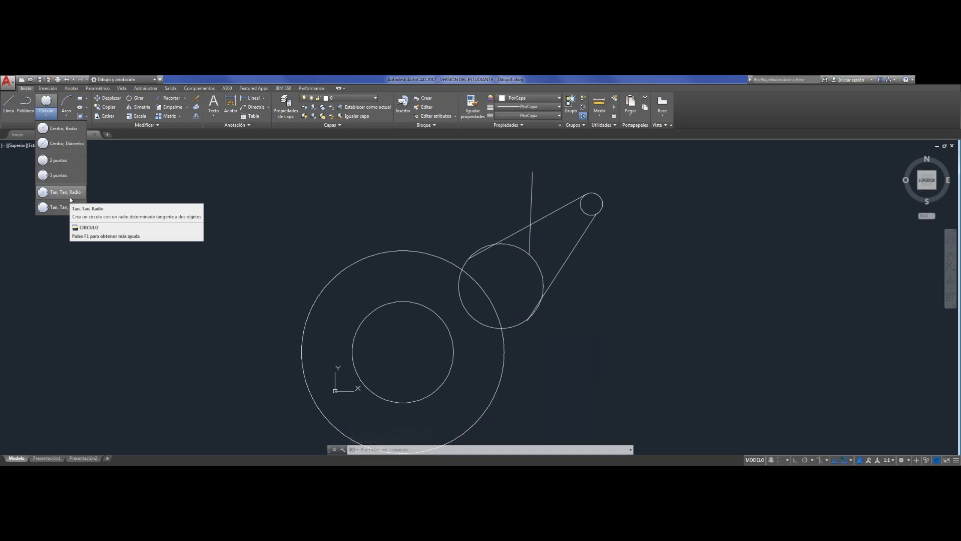
pyautogui.click(70, 198)
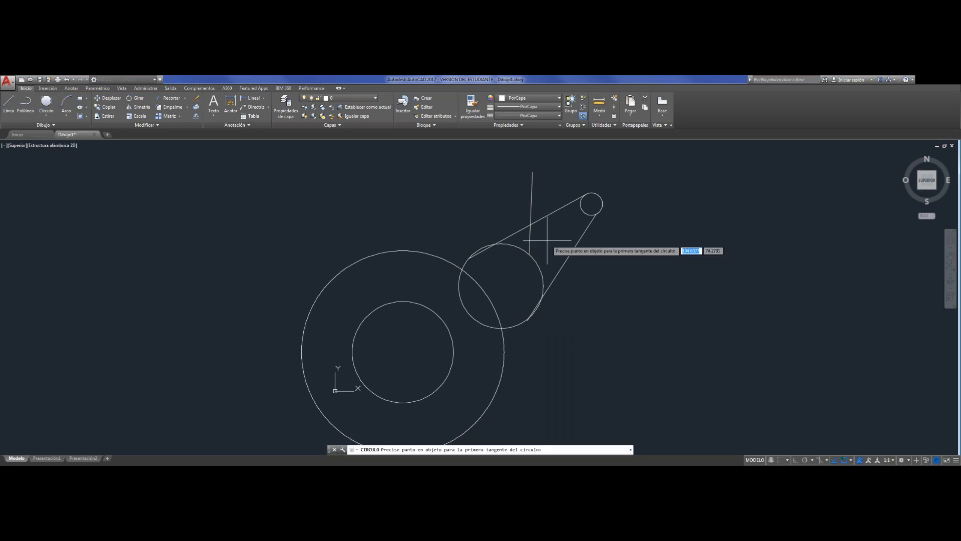
pyautogui.click(551, 214)
pyautogui.click(574, 259)
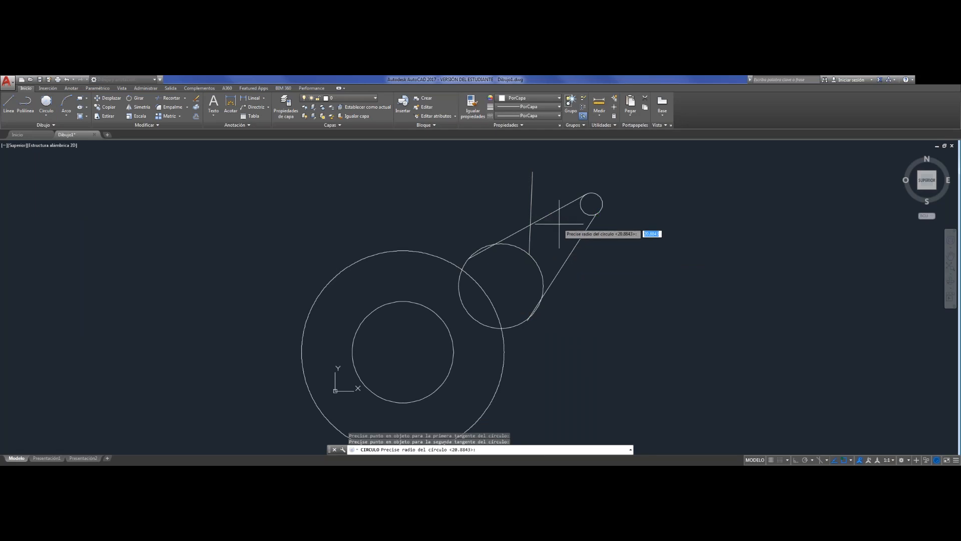
pyautogui.press('Return')
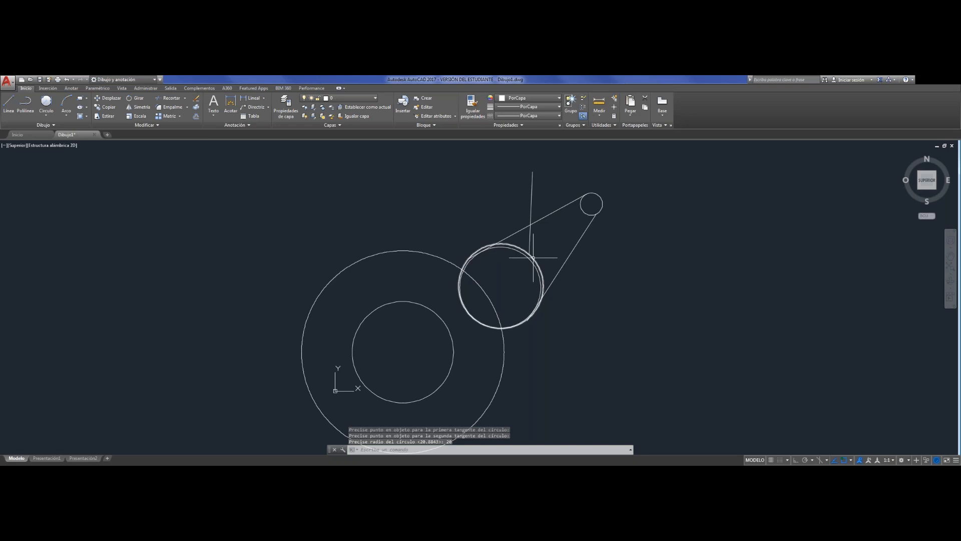
pyautogui.scroll(4, 499, 239)
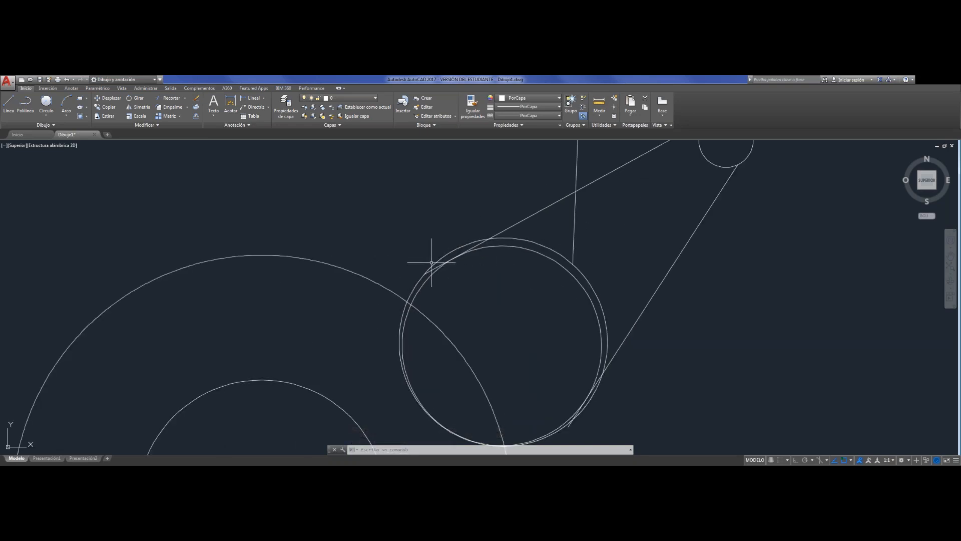
pyautogui.click(601, 311)
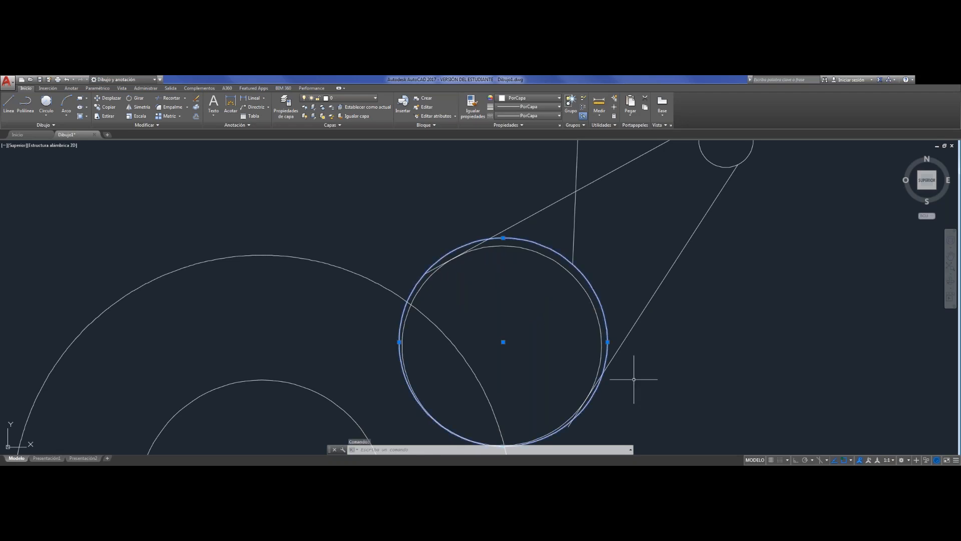
pyautogui.press('Escape')
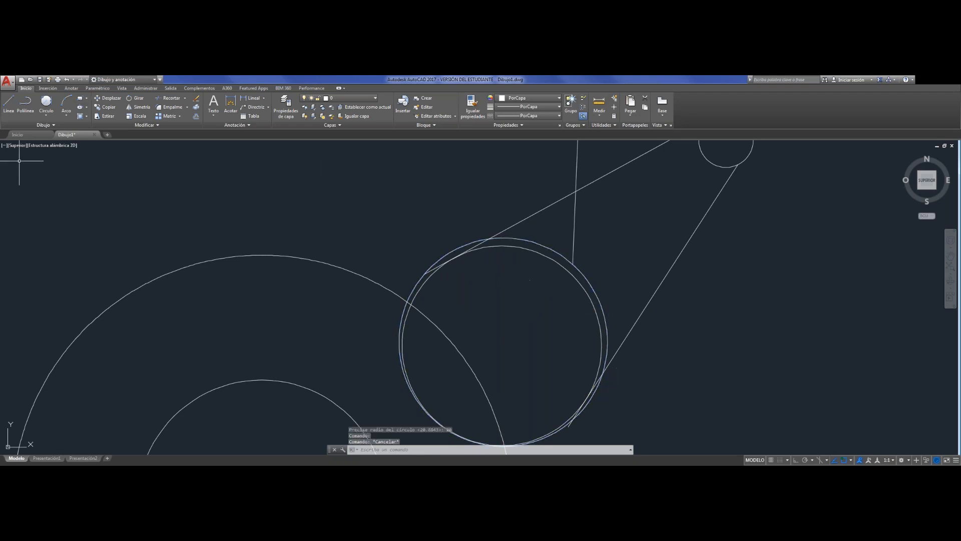
# Draw a circle tangent to both slanted lines and the nearly vertical line with the Tan, Tan, Tan method.
pyautogui.click(46, 116)
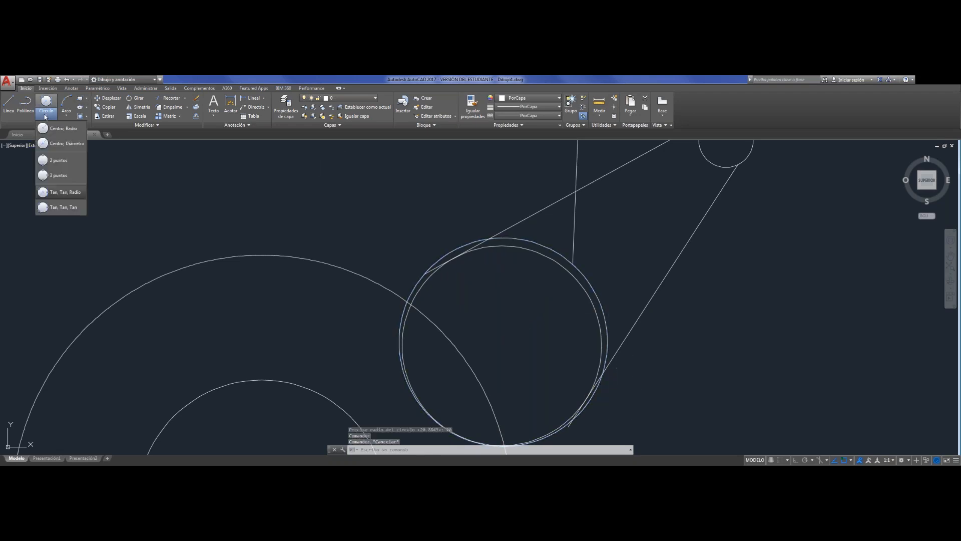
pyautogui.click(77, 209)
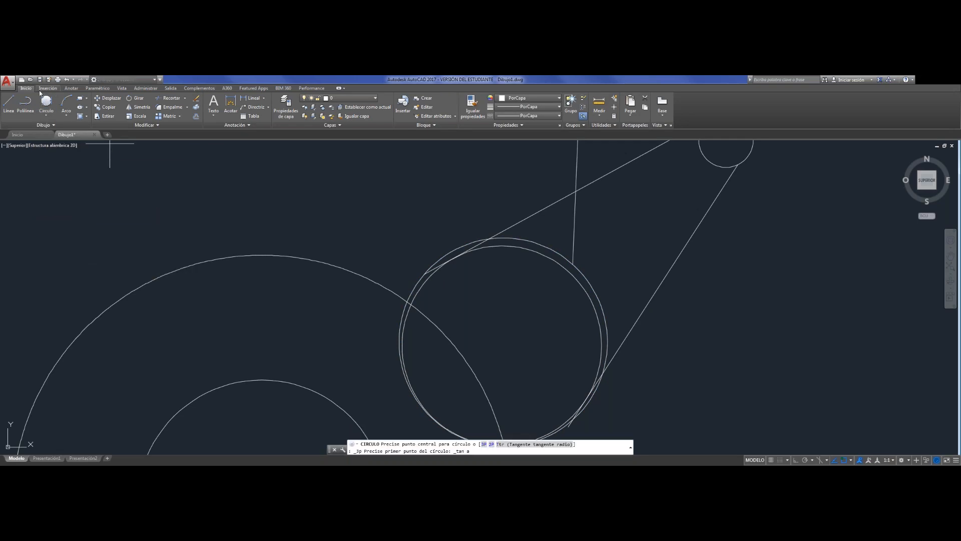
pyautogui.scroll(-3, 32, 206)
pyautogui.scroll(1, 301, 210)
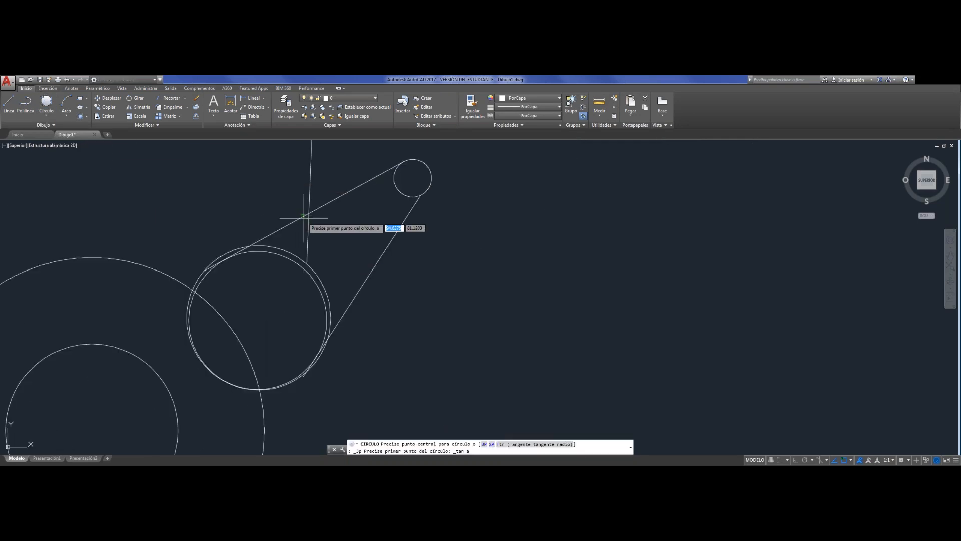
pyautogui.click(337, 204)
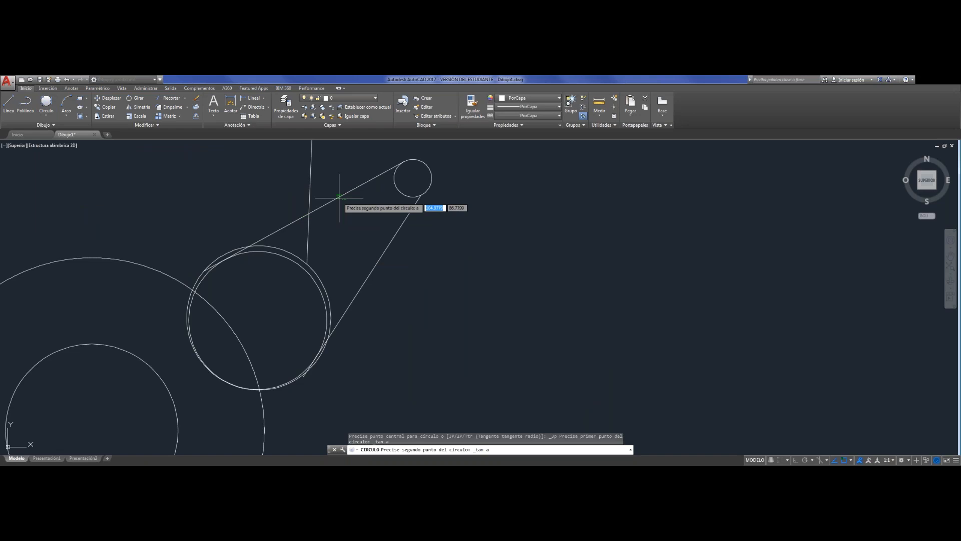
pyautogui.click(308, 231)
pyautogui.click(381, 262)
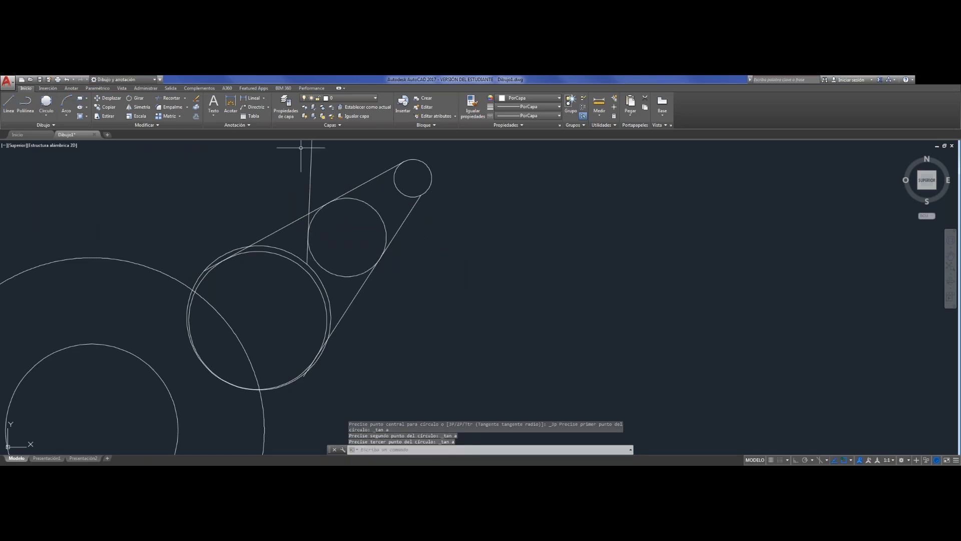
pyautogui.scroll(-3, 354, 260)
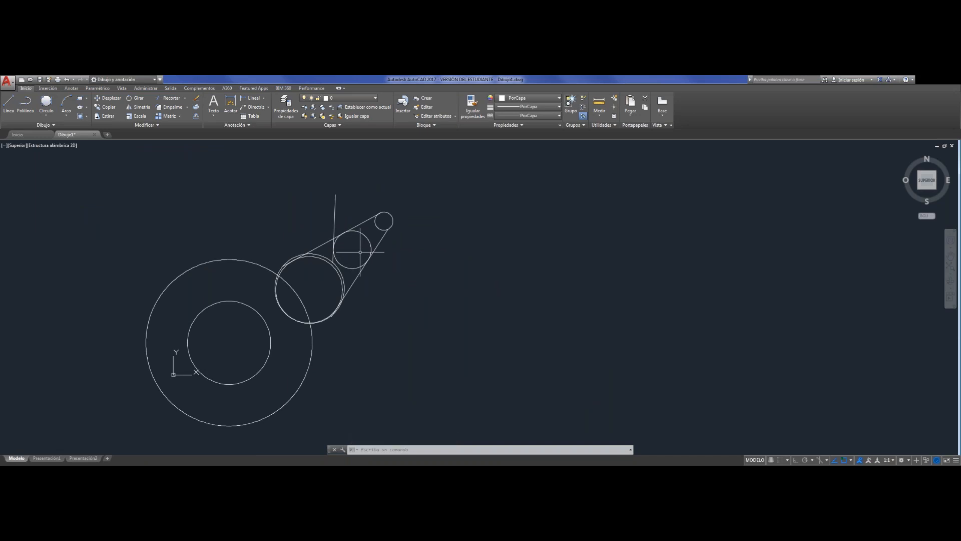
pyautogui.scroll(-4, 396, 213)
pyautogui.scroll(4, 398, 208)
pyautogui.scroll(-2, 350, 211)
pyautogui.scroll(1, 272, 263)
pyautogui.scroll(2, 271, 263)
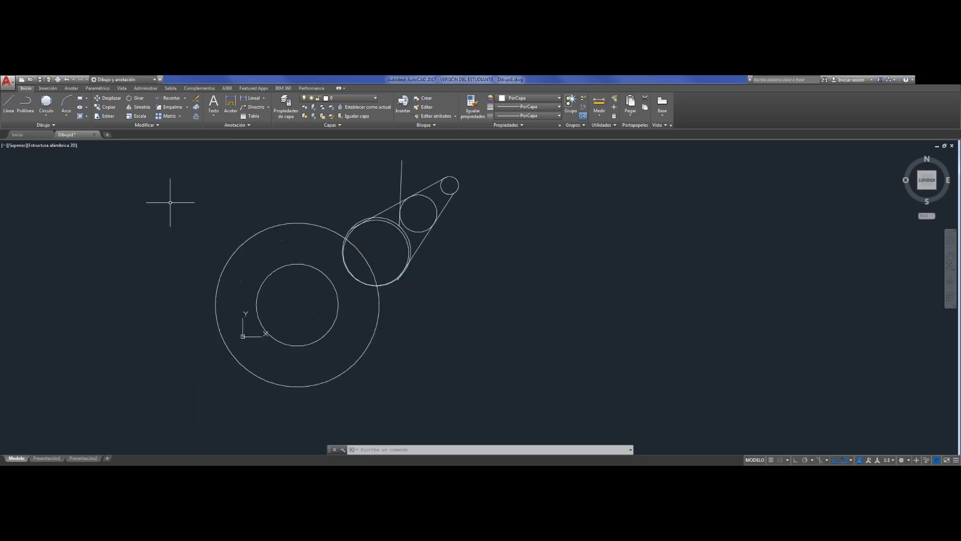
pyautogui.click(46, 115)
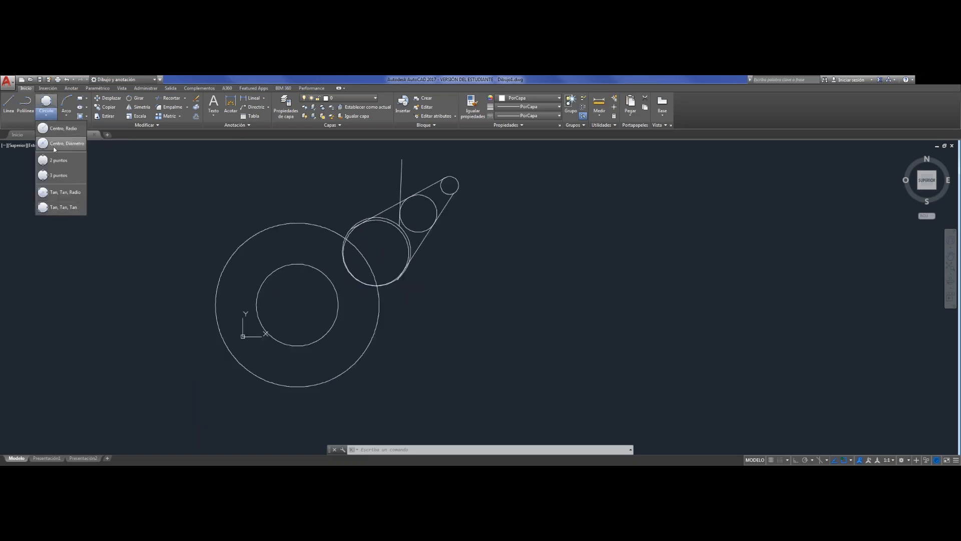
pyautogui.click(59, 130)
pyautogui.moveTo(64, 133)
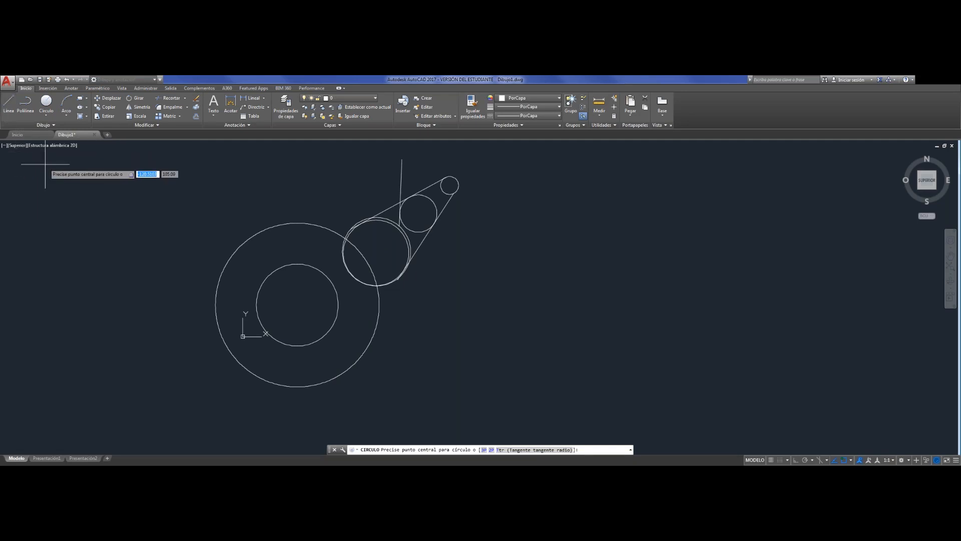
# Draw a vertical line 82 units long upward in the empty area right of the circles, with Ortho on.
pyautogui.click(8, 103)
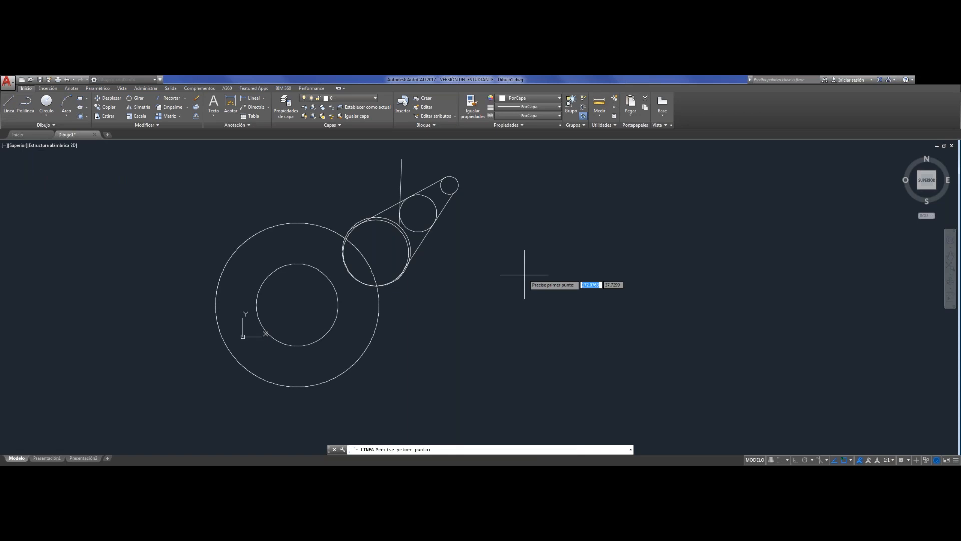
pyautogui.click(526, 317)
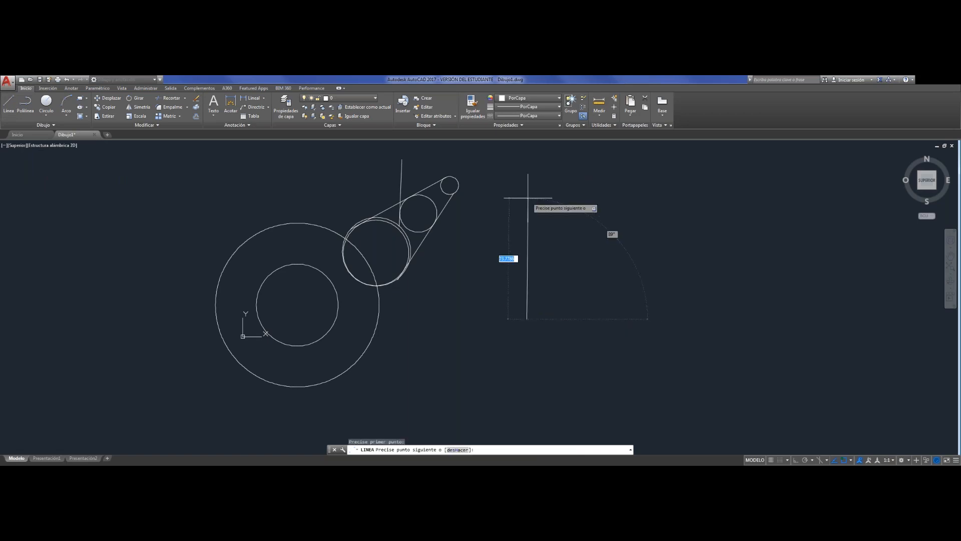
pyautogui.press('F8')
pyautogui.write('82')
pyautogui.press('Return')
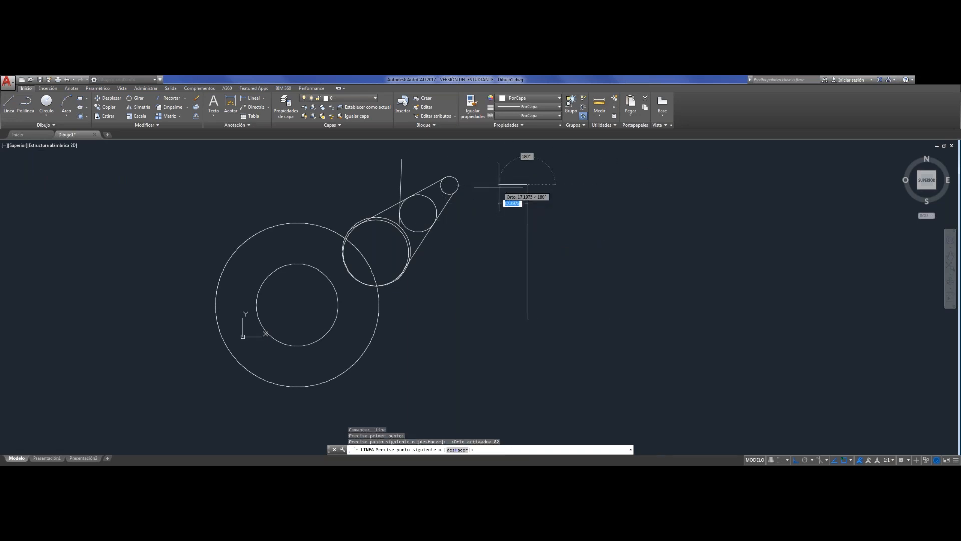
# Close the 82-unit vertical line into a narrow rectangle with segments of 5 to the left, 82 down and 5 back to the right.
pyautogui.write('5')
pyautogui.press('Return')
pyautogui.write('82')
pyautogui.press('Return')
pyautogui.write('5')
pyautogui.press('Return')
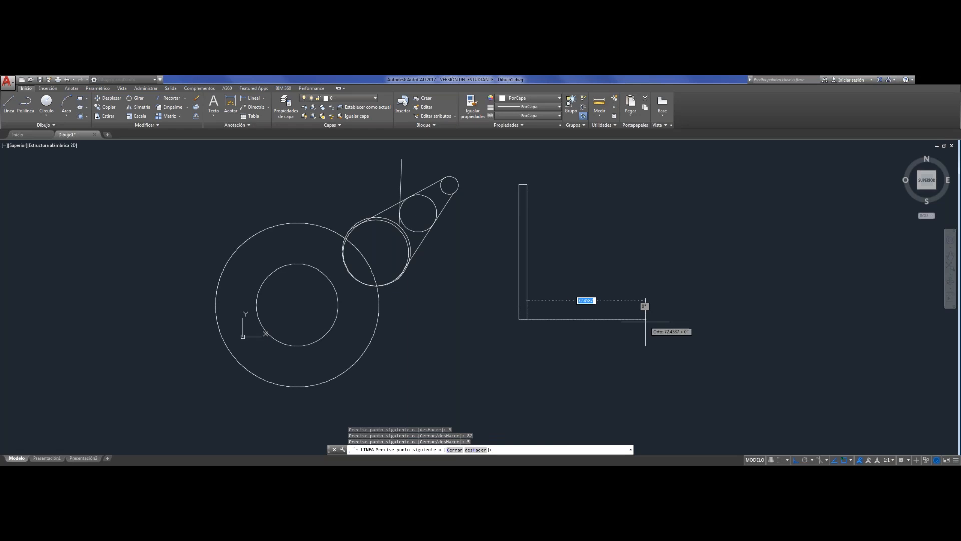
pyautogui.press('Return')
pyautogui.click(8, 103)
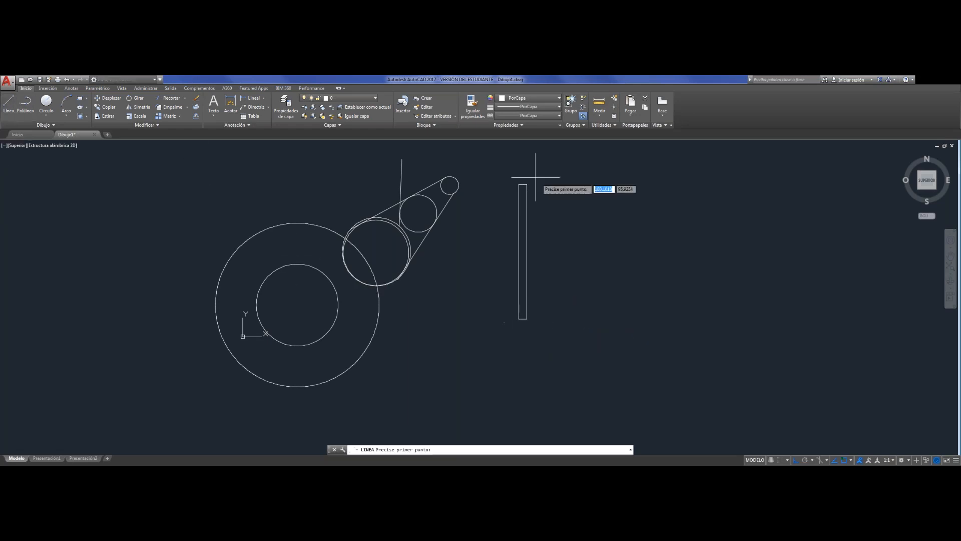
pyautogui.press('Escape')
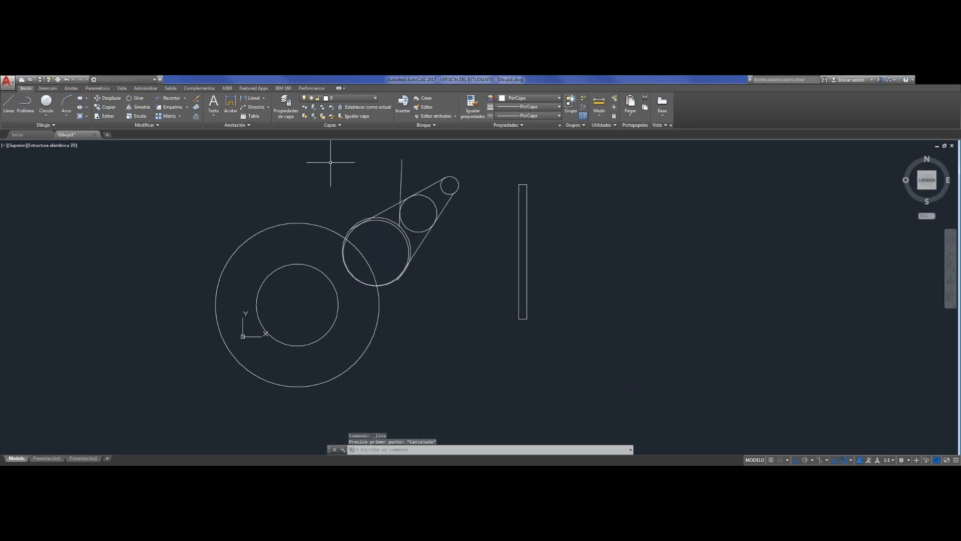
# Draw a circle centred on the narrow rectangle's lower right corner with its radius reaching the rectangle's upper edge.
pyautogui.click(46, 101)
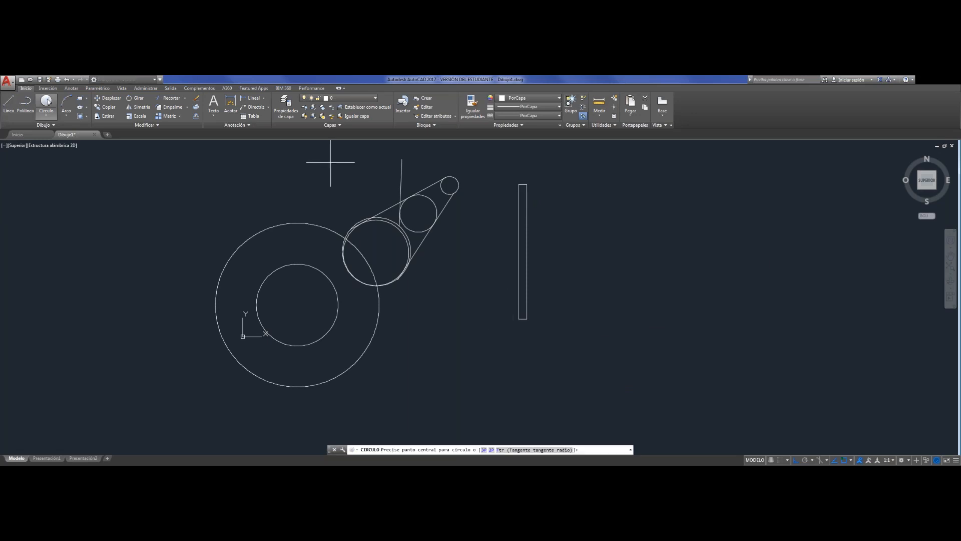
pyautogui.click(526, 319)
pyautogui.click(523, 185)
pyautogui.press('Escape')
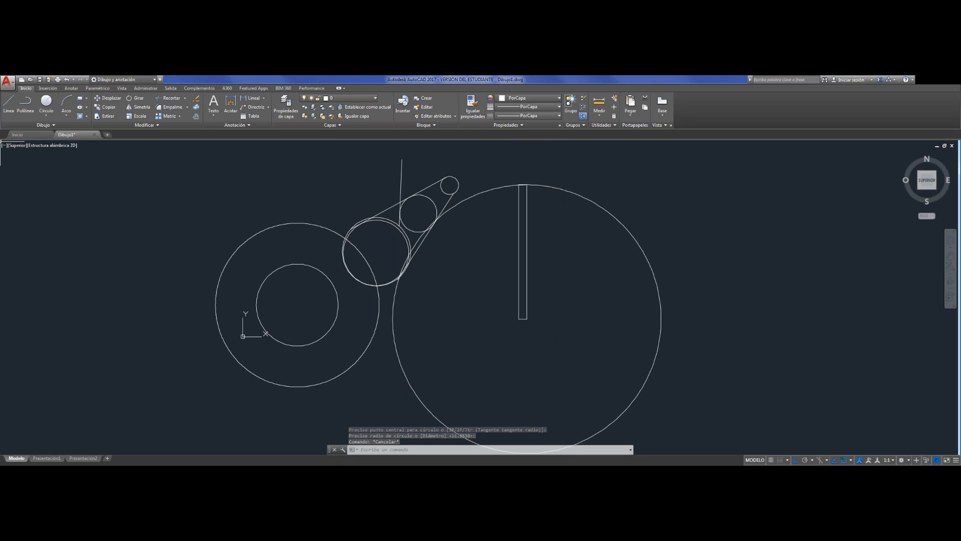
# Draw a horizontal line from the narrow rectangle's lower corner to the right, extending past the large circle.
pyautogui.click(8, 103)
pyautogui.click(528, 319)
pyautogui.click(812, 307)
pyautogui.press('Escape')
# Select all circles, lines and the narrow rectangle in the drawing and delete them.
pyautogui.scroll(-1, 633, 309)
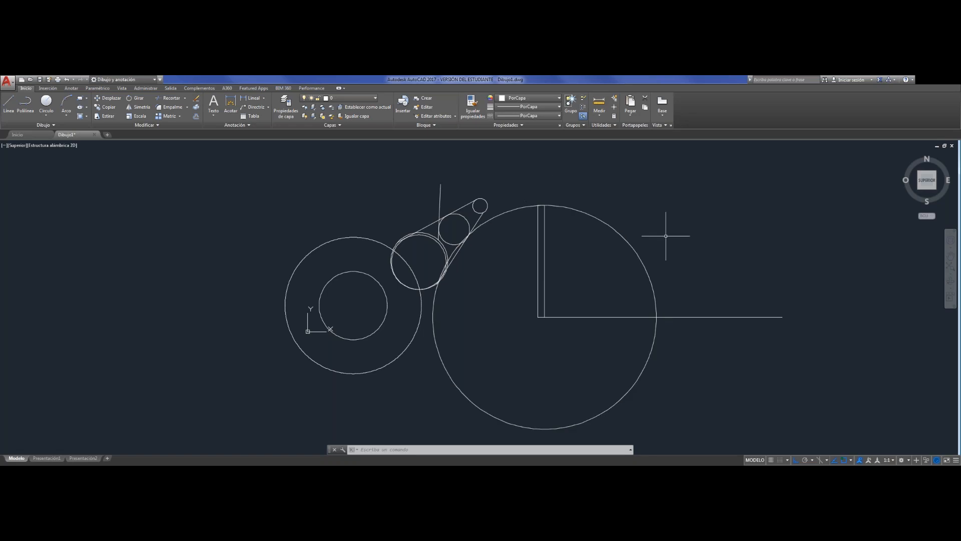
pyautogui.scroll(-2, 541, 322)
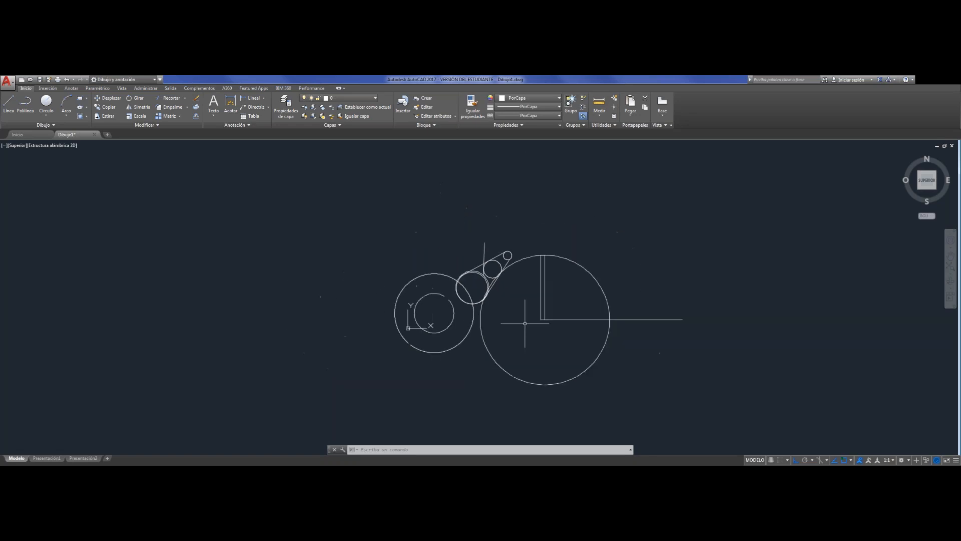
pyautogui.moveTo(388, 214)
pyautogui.mouseDown()
pyautogui.moveTo(766, 258)
pyautogui.moveTo(682, 440)
pyautogui.moveTo(362, 380)
pyautogui.mouseUp()
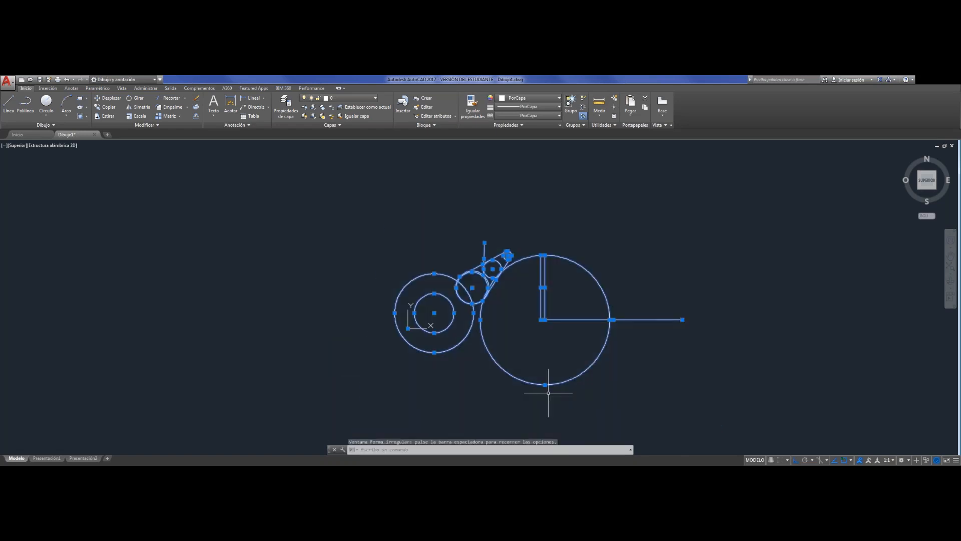
pyautogui.press('Delete')
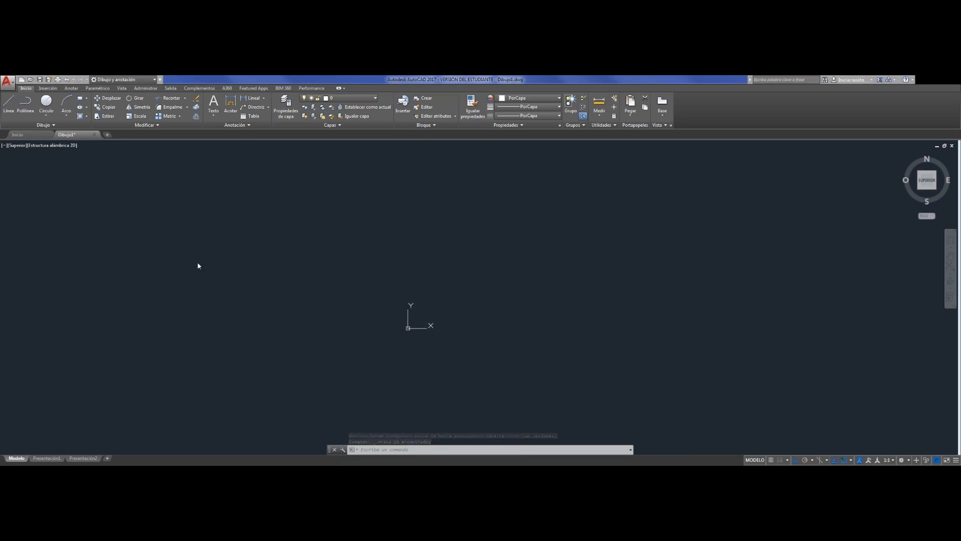
# Draw an arc with the 3-Point method in the empty drawing area, above and to the right of the origin.
pyautogui.scroll(4, 400, 201)
pyautogui.scroll(-2, 173, 214)
pyautogui.scroll(2, 279, 243)
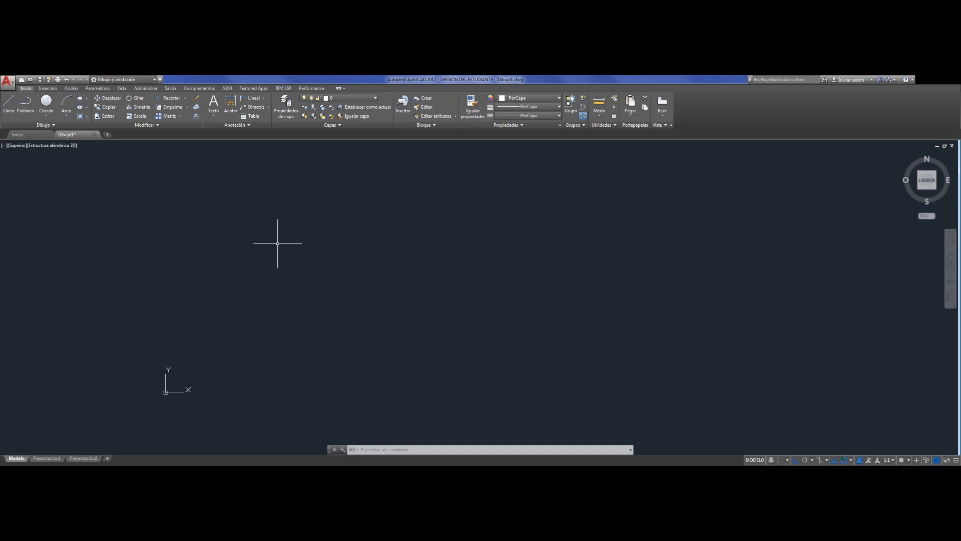
pyautogui.click(68, 116)
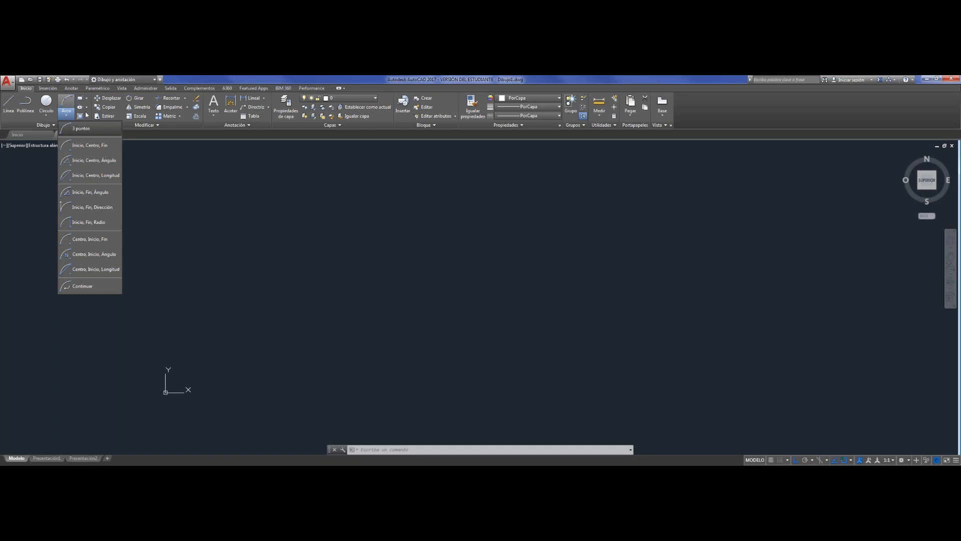
pyautogui.click(81, 128)
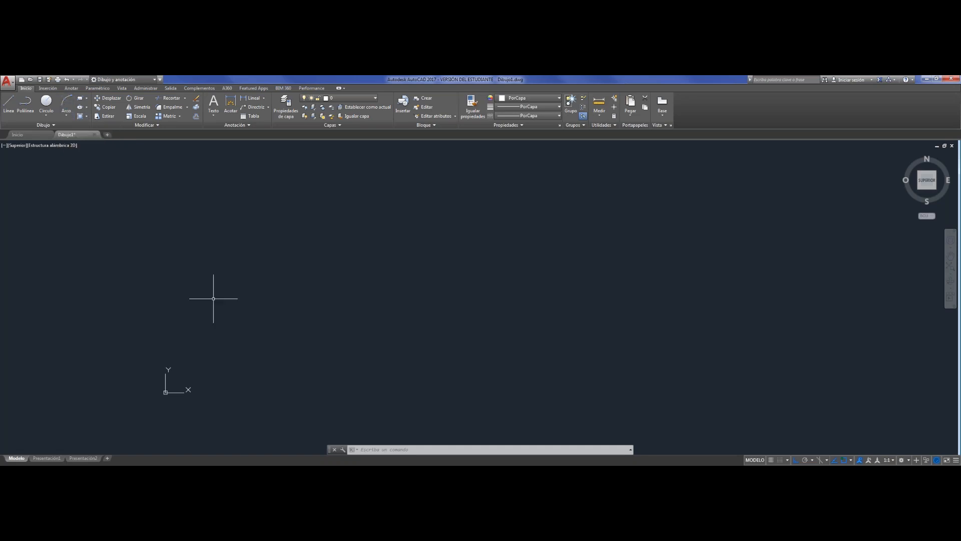
pyautogui.click(62, 107)
pyautogui.click(229, 243)
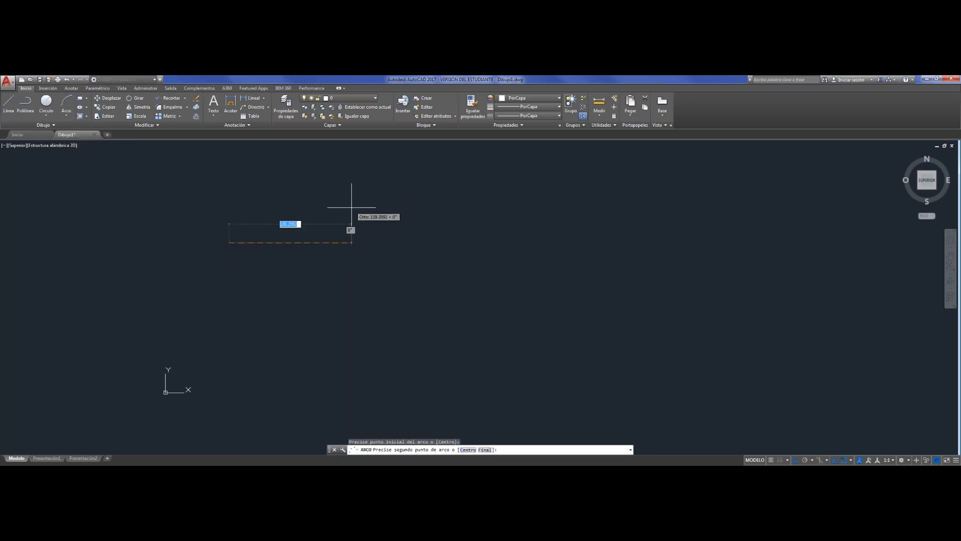
pyautogui.click(315, 245)
pyautogui.click(321, 179)
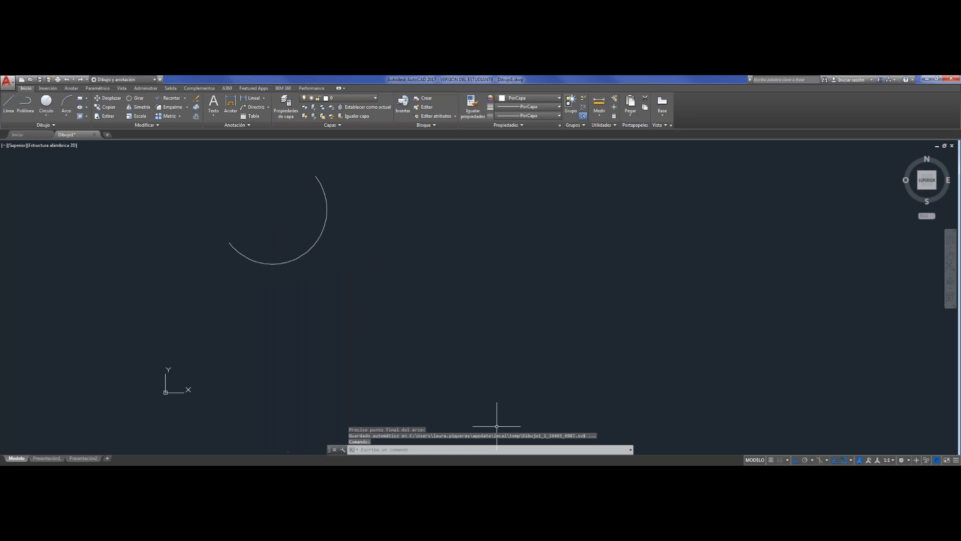
pyautogui.press('Escape')
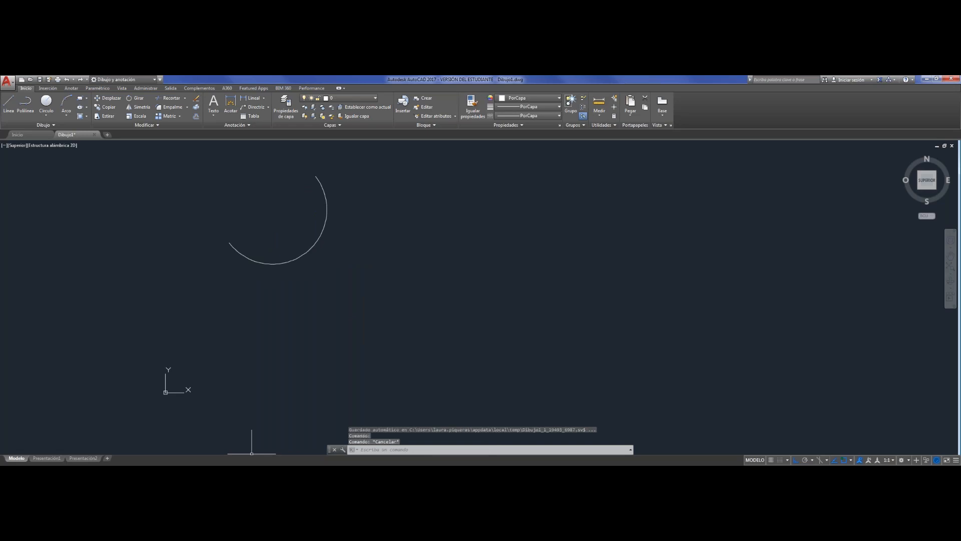
# Select the three-point arc with a crossing window and delete it.
pyautogui.click(368, 276)
pyautogui.click(266, 195)
pyautogui.press('Delete')
pyautogui.click(66, 114)
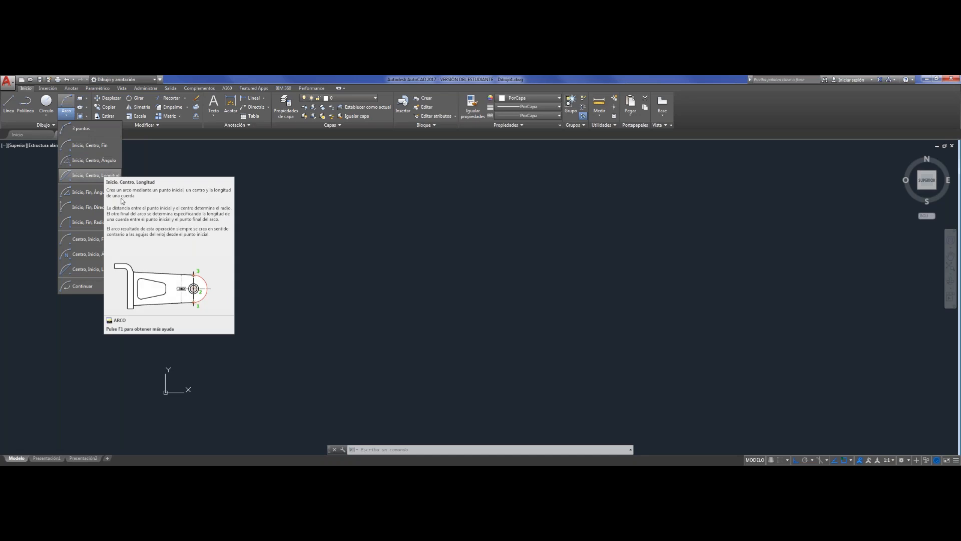
pyautogui.click(179, 194)
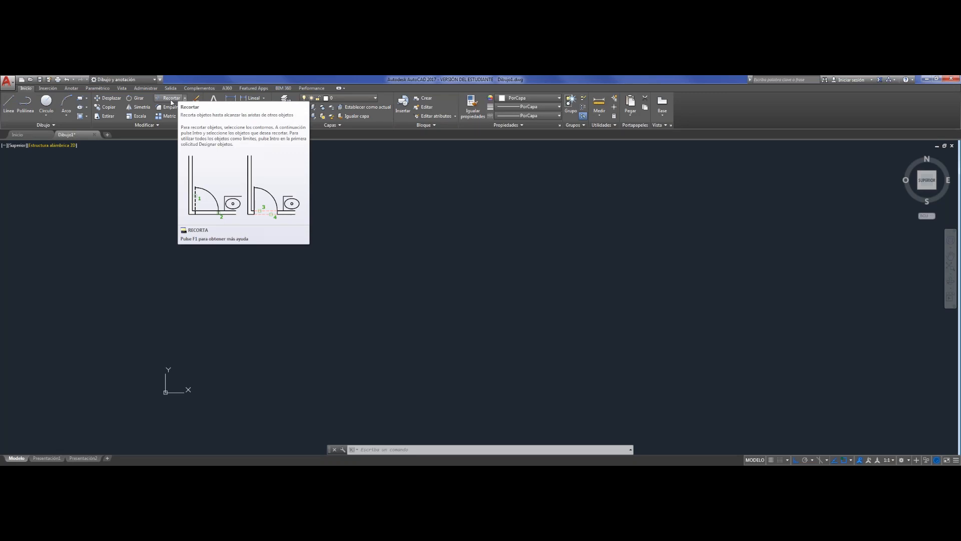
pyautogui.click(87, 102)
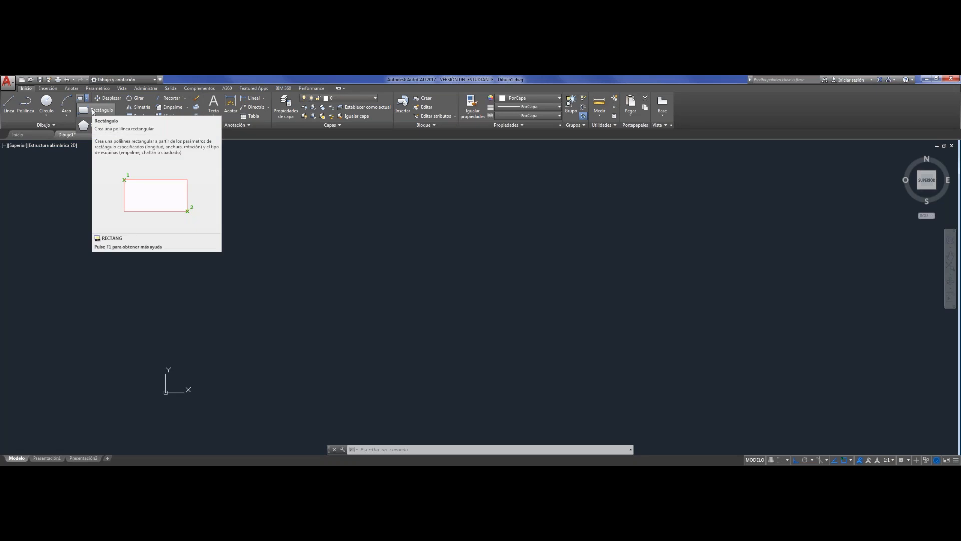
pyautogui.click(93, 110)
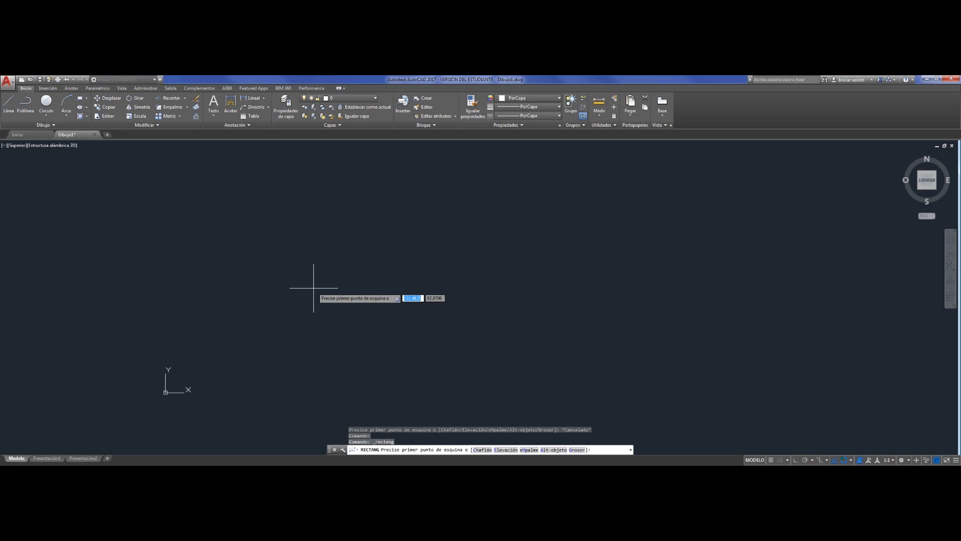
pyautogui.press('Escape')
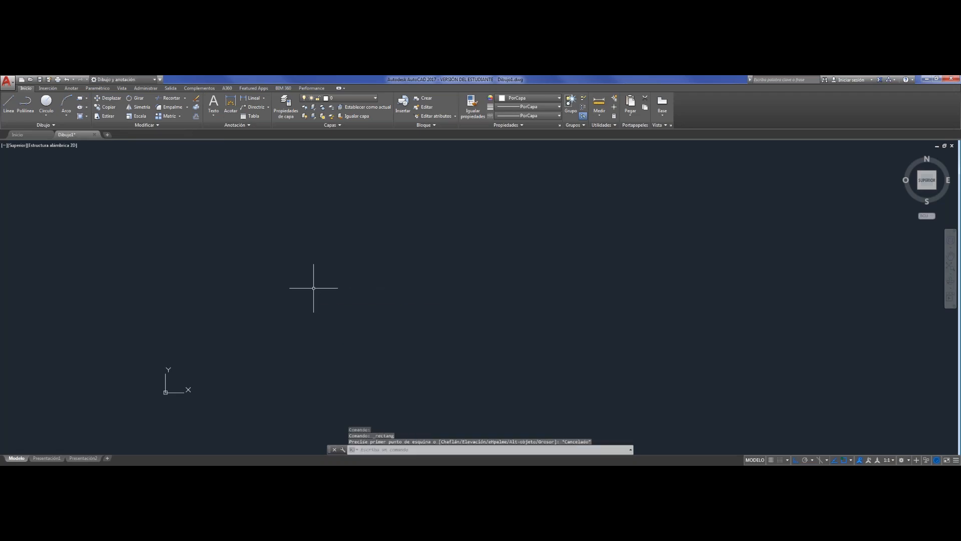
pyautogui.write('R')
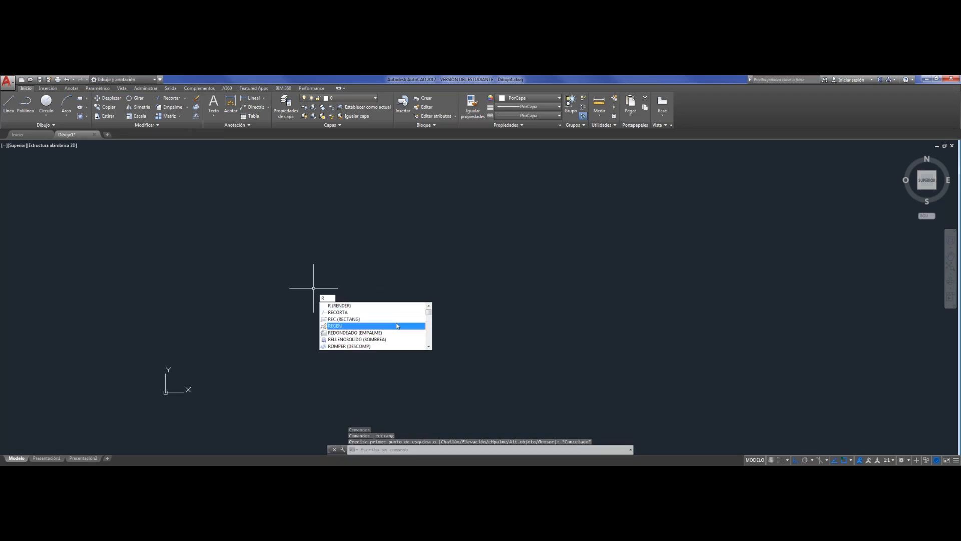
pyautogui.click(397, 320)
pyautogui.click(360, 263)
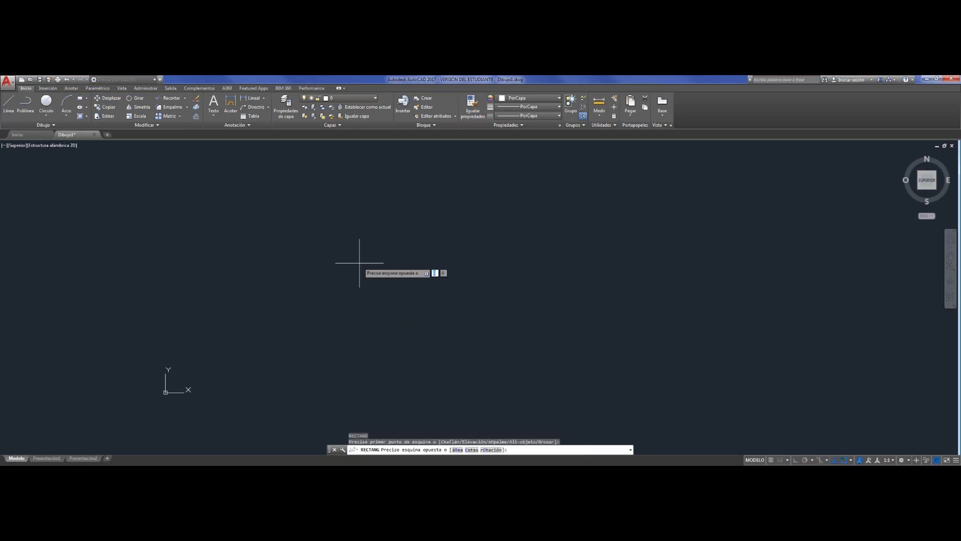
pyautogui.press('Escape')
# Draw a nearly square rectangle in the middle of the drawing area by picking two opposite corners.
pyautogui.click(79, 98)
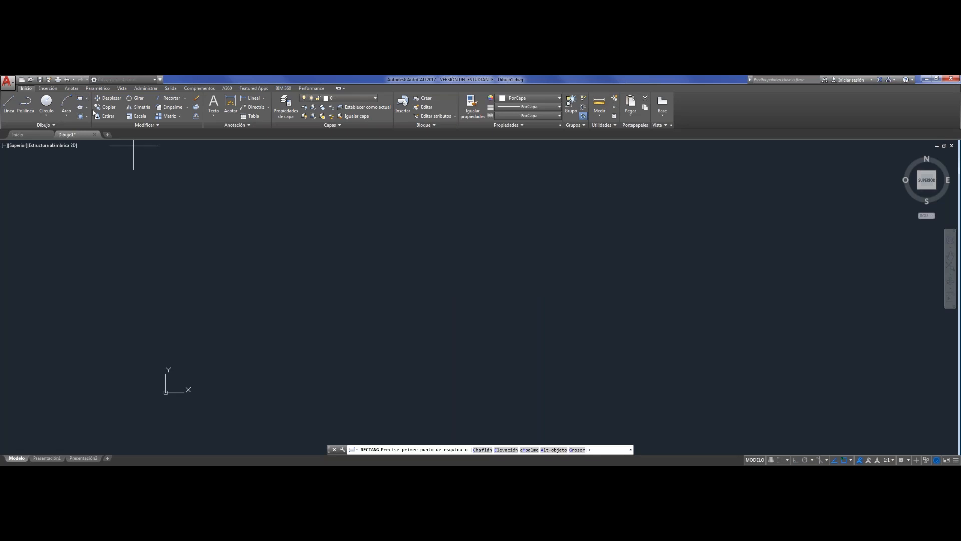
pyautogui.click(380, 254)
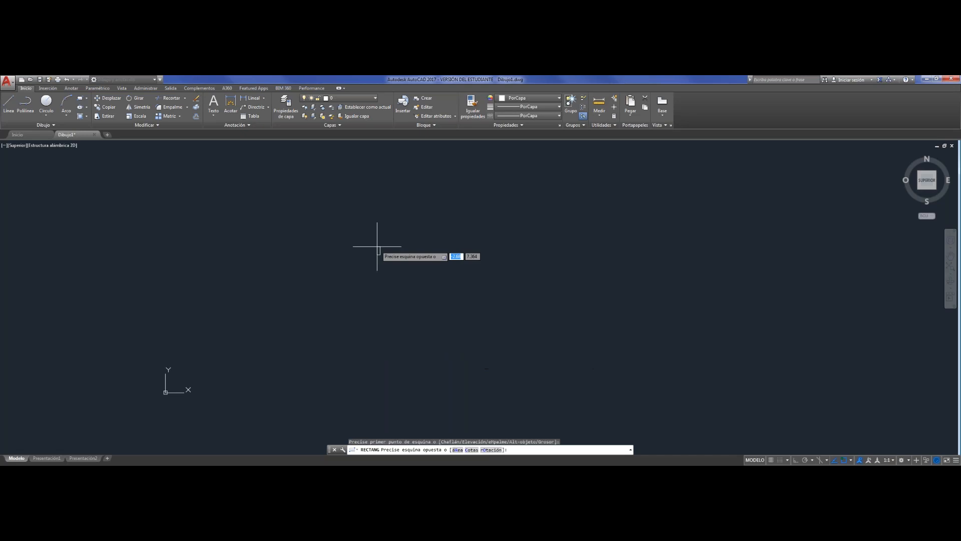
pyautogui.click(497, 361)
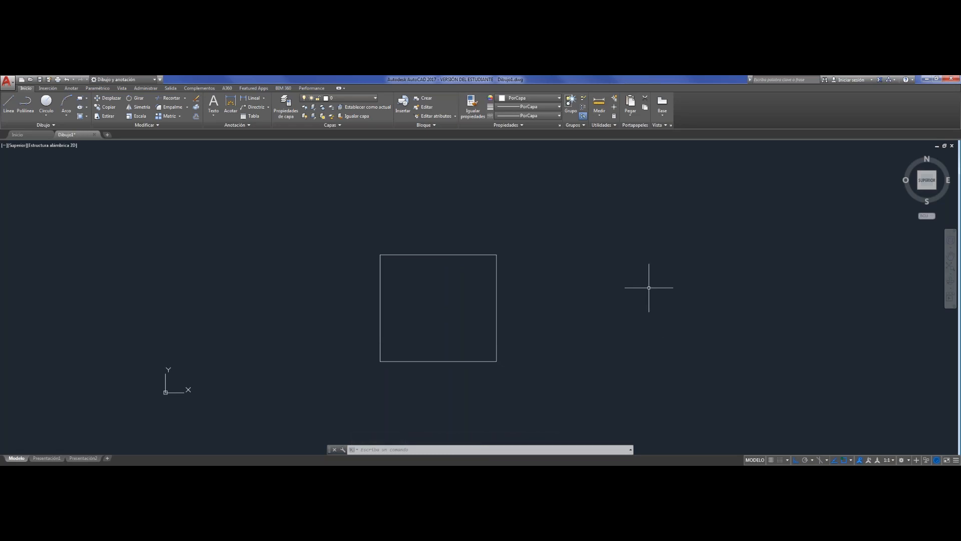
# Select the freely drawn rectangle with a crossing window and delete it.
pyautogui.click(543, 408)
pyautogui.click(418, 290)
pyautogui.press('Delete')
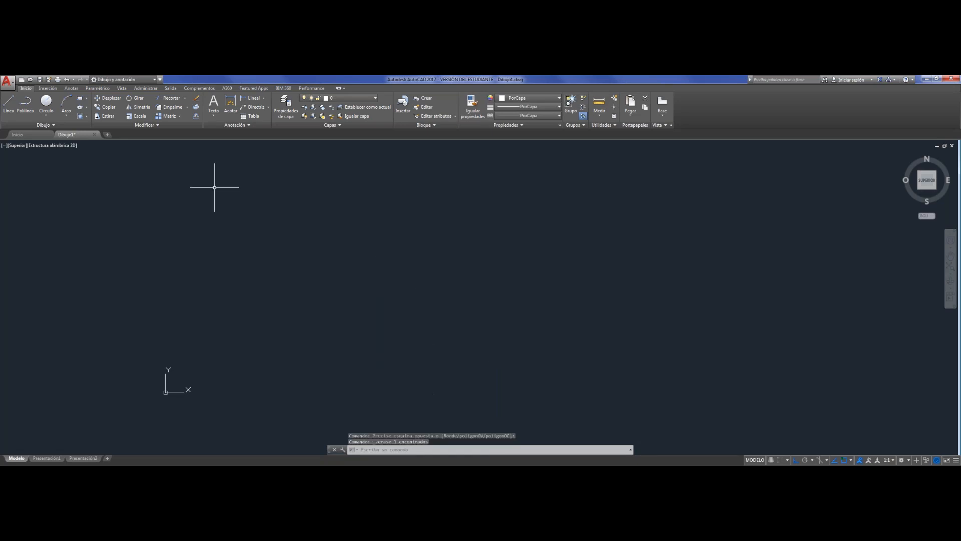
# Draw a rectangle with the Dimensions option, length 50 and width 50, placed below and to the right of its first corner.
pyautogui.click(80, 98)
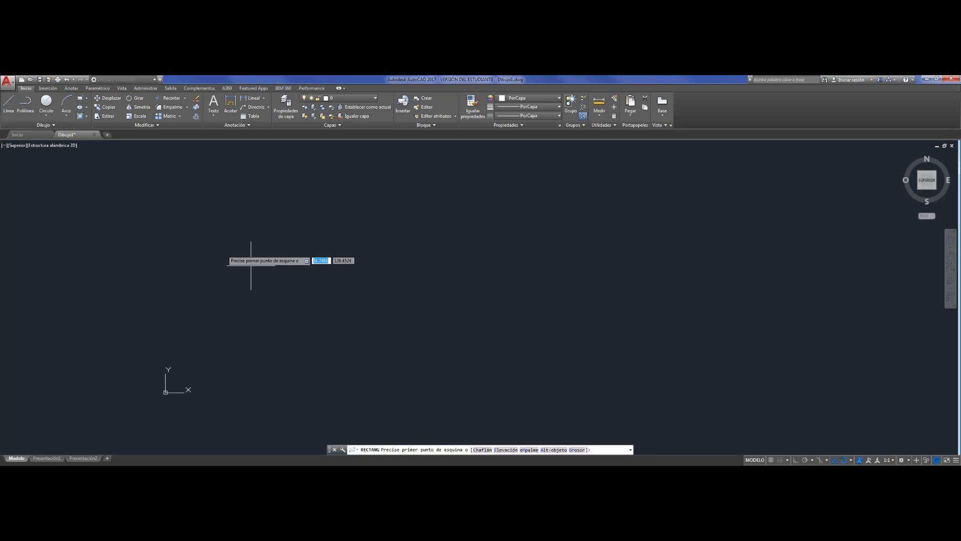
pyautogui.click(366, 255)
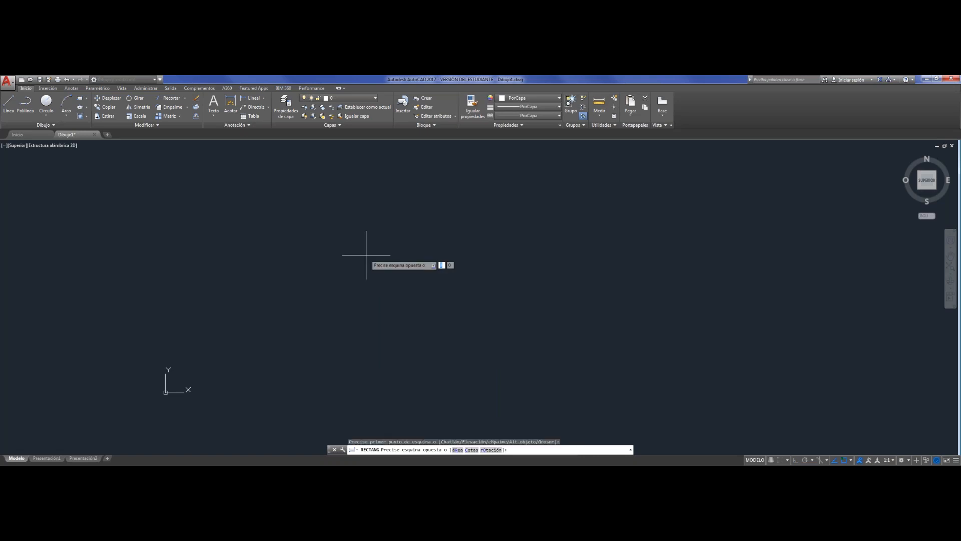
pyautogui.write('c')
pyautogui.press('BackSpace')
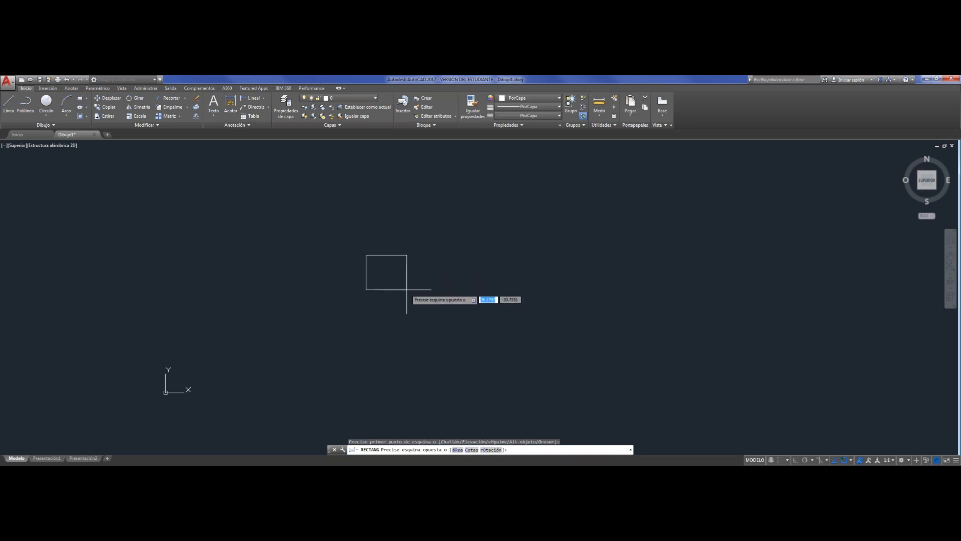
pyautogui.write('c')
pyautogui.press('Return')
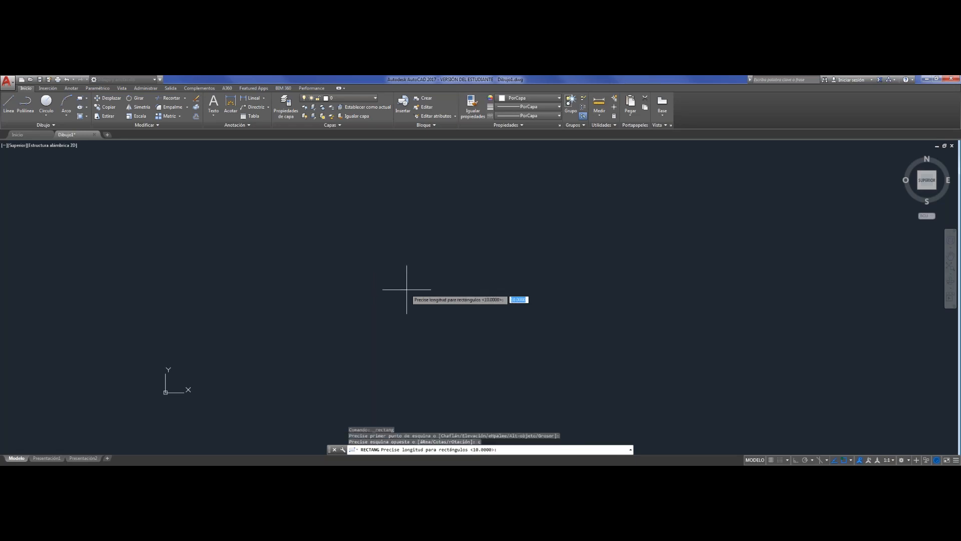
pyautogui.write('50')
pyautogui.press('Return')
pyautogui.write('50')
pyautogui.press('Return')
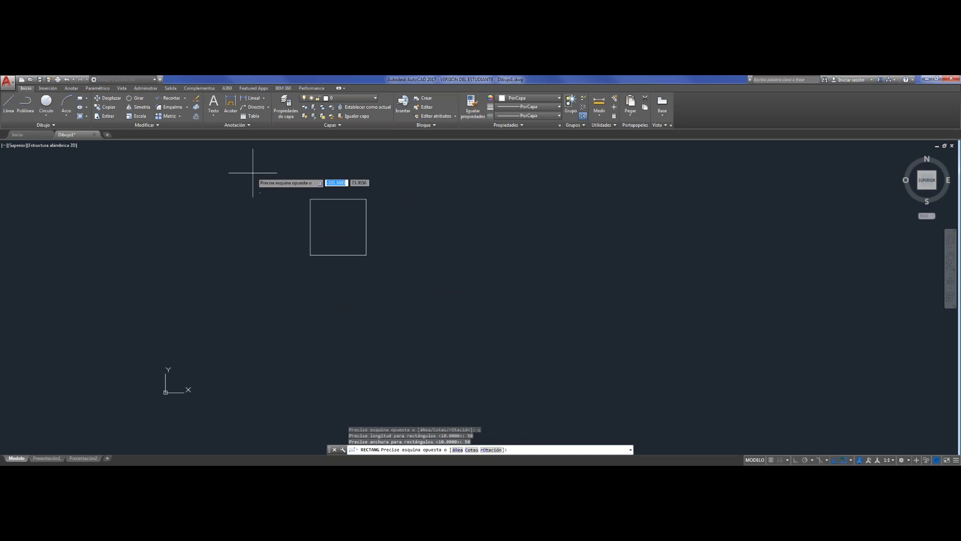
pyautogui.click(550, 325)
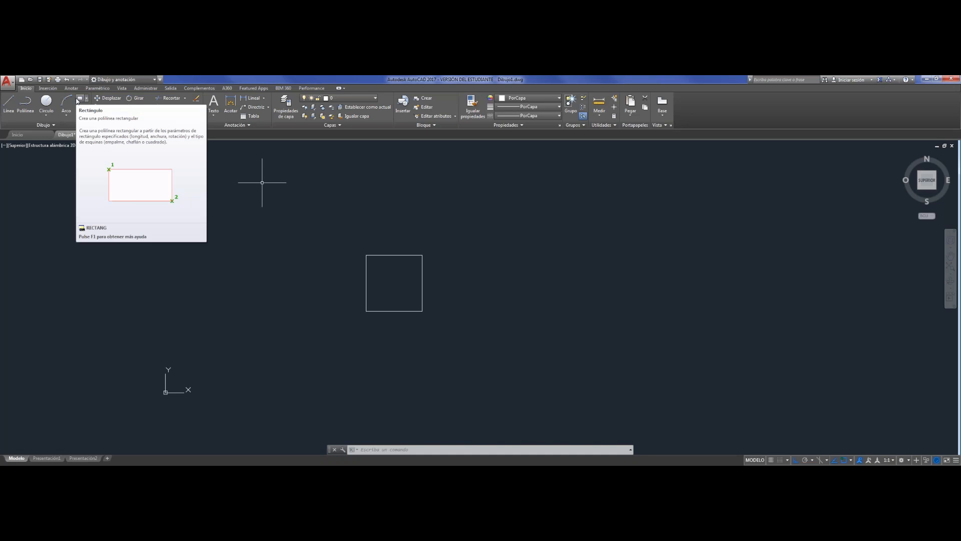
# Draw a second rectangle to the right of the square with the Dimensions option, length 50 and width 100, extending downward.
pyautogui.click(80, 102)
pyautogui.click(454, 259)
pyautogui.write('c')
pyautogui.press('Return')
pyautogui.write('50')
pyautogui.press('Return')
pyautogui.write('100')
pyautogui.press('Return')
pyautogui.click(613, 327)
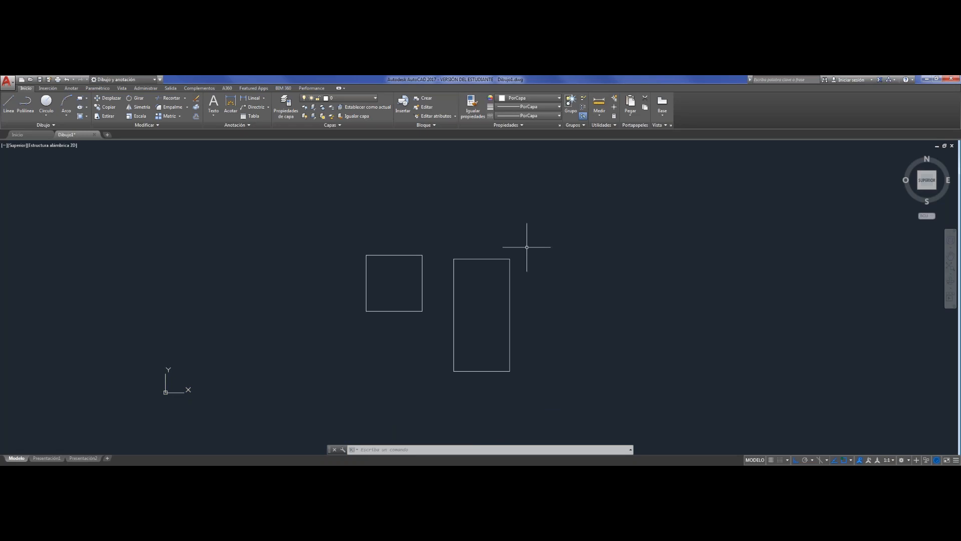
# Select the square and the tall rectangle with a crossing window and delete both.
pyautogui.click(569, 315)
pyautogui.click(349, 222)
pyautogui.press('Delete')
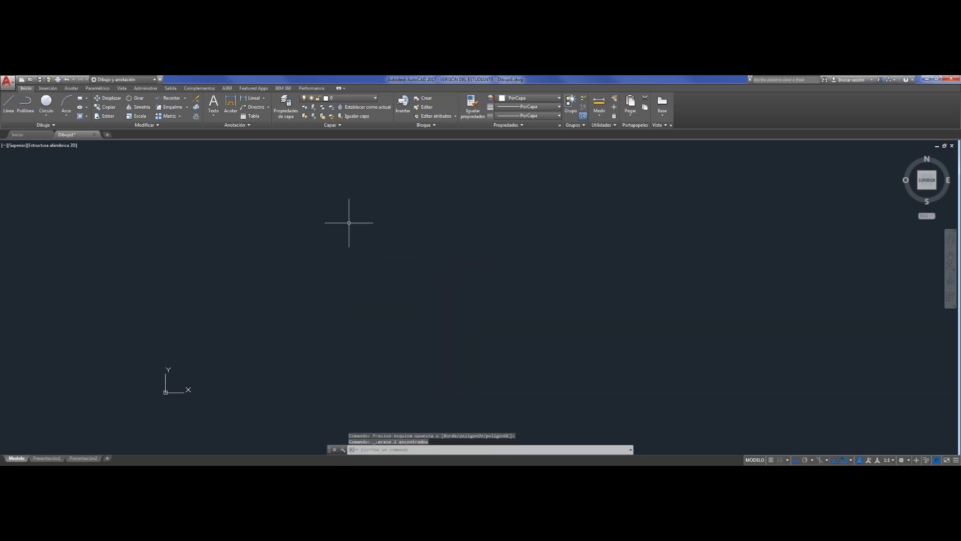
pyautogui.click(80, 98)
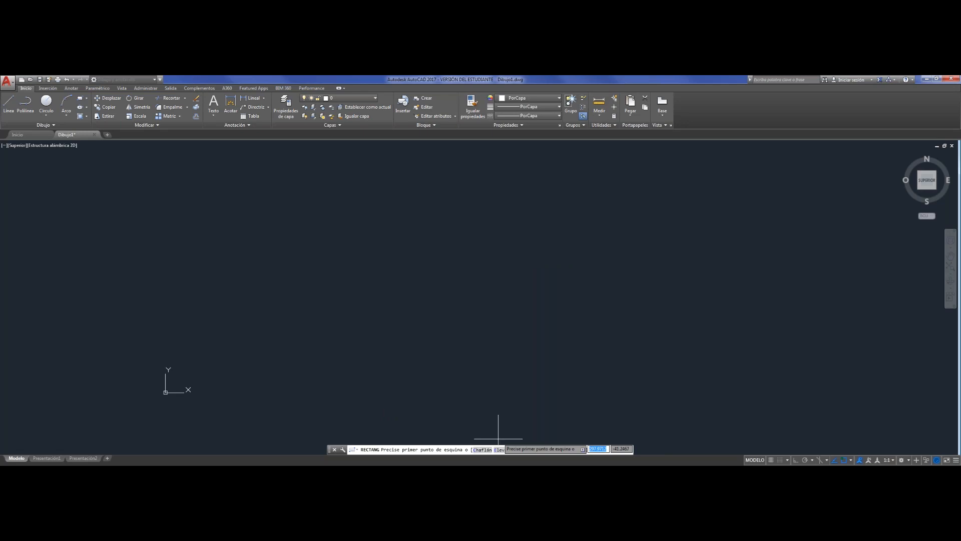
pyautogui.write('c')
pyautogui.press('Return')
pyautogui.click(436, 279)
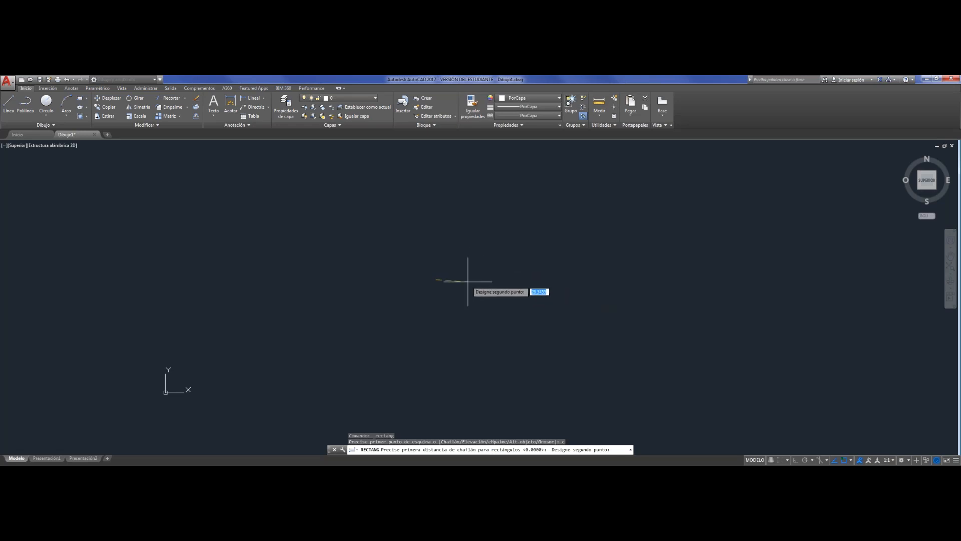
pyautogui.click(491, 290)
pyautogui.press('Escape')
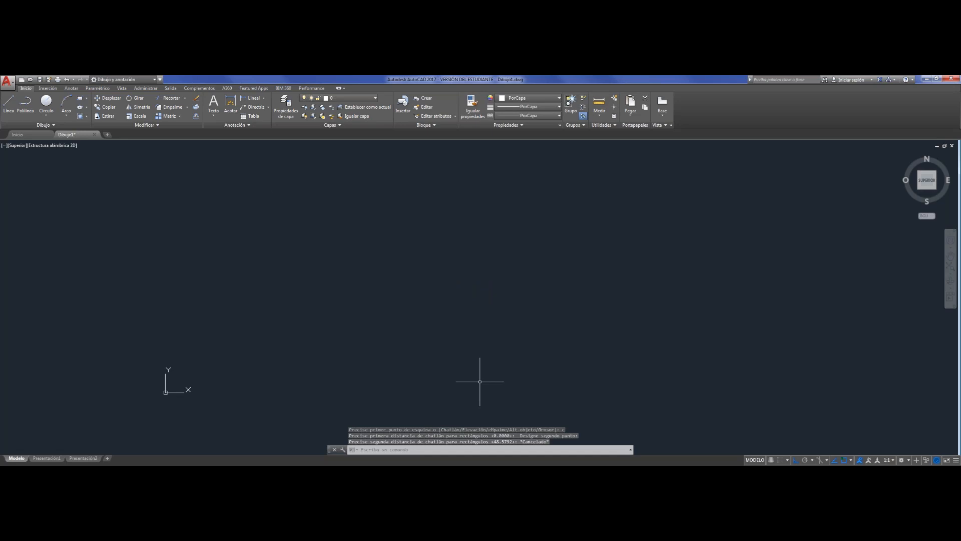
# Draw a rectangle by two opposite corners with the Chamfer option, setting both chamfer distances to 50.
pyautogui.click(80, 100)
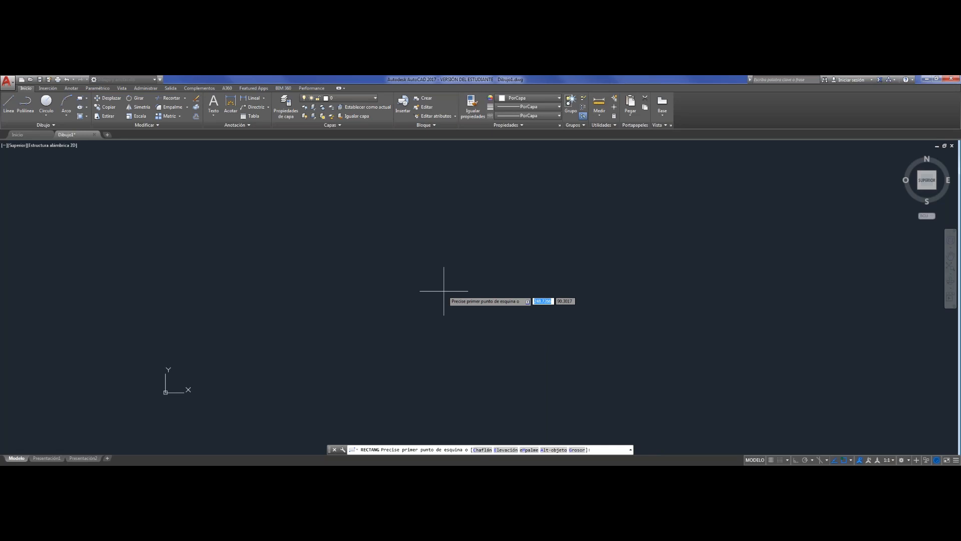
pyautogui.write('c')
pyautogui.press('Return')
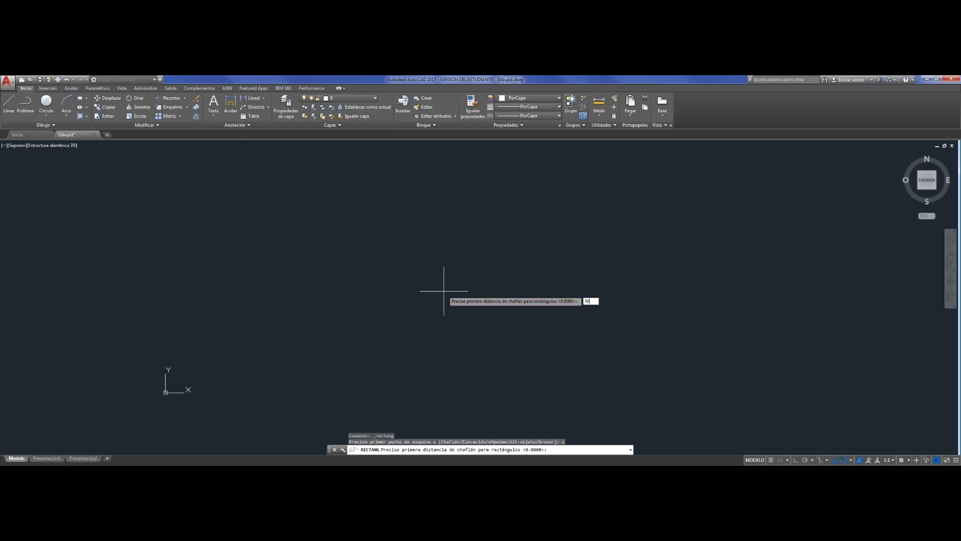
pyautogui.write('50')
pyautogui.press('Return')
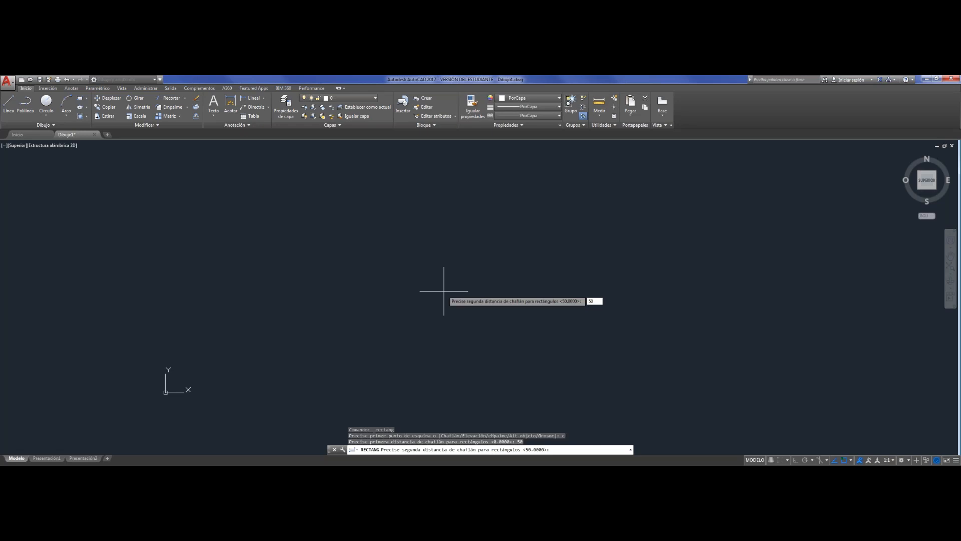
pyautogui.write('50')
pyautogui.press('Return')
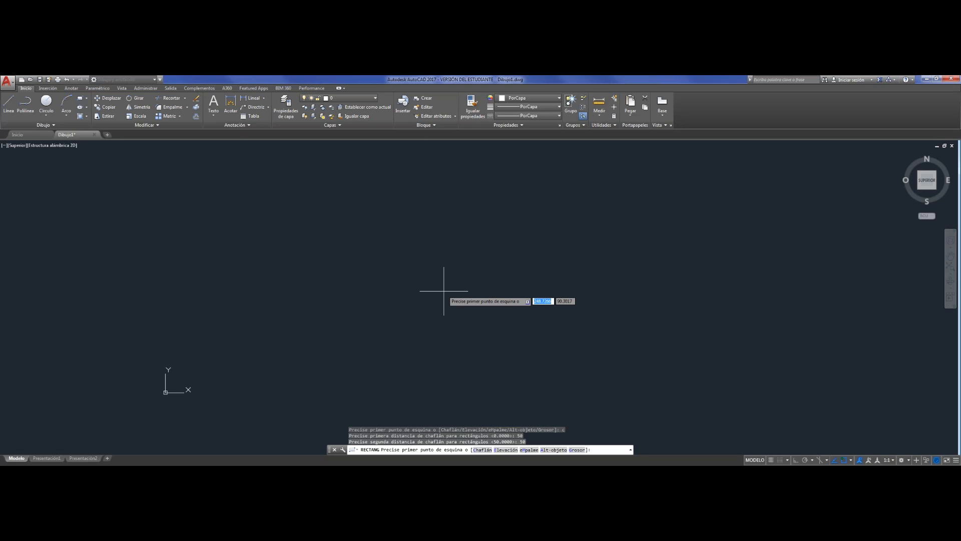
pyautogui.click(444, 291)
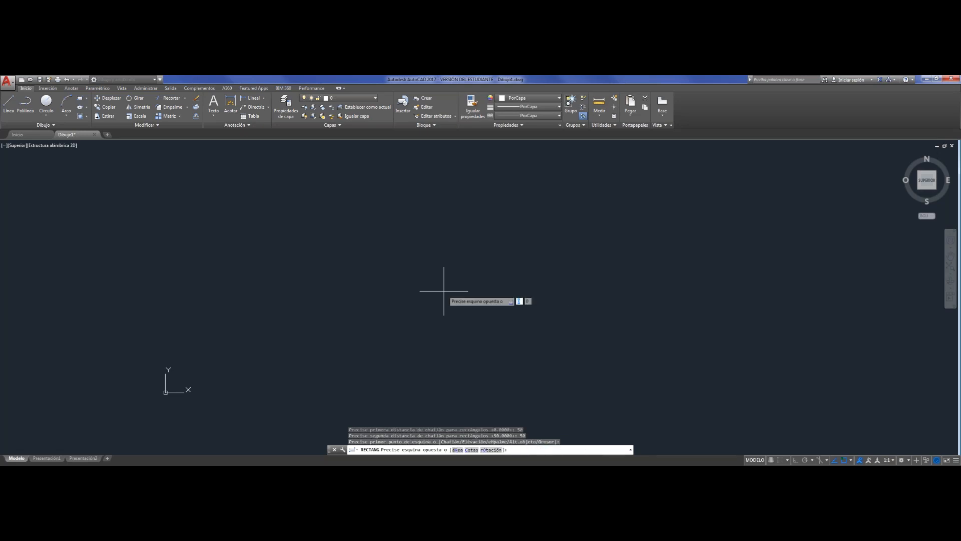
pyautogui.click(606, 206)
# Select the small rectangle with a crossing window and delete it.
pyautogui.scroll(3, 476, 276)
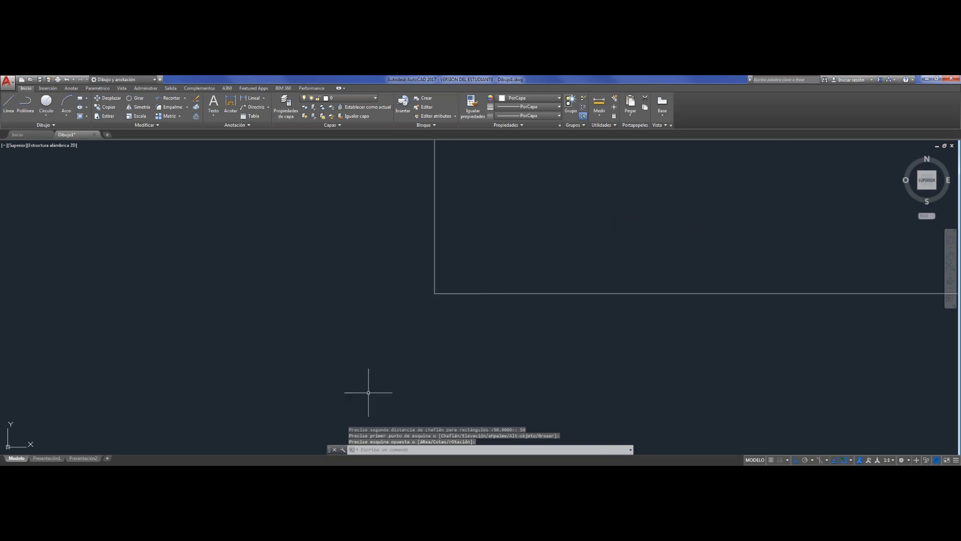
pyautogui.scroll(3, 433, 315)
pyautogui.scroll(3, 456, 240)
pyautogui.scroll(-6, 383, 364)
pyautogui.click(457, 389)
pyautogui.click(331, 296)
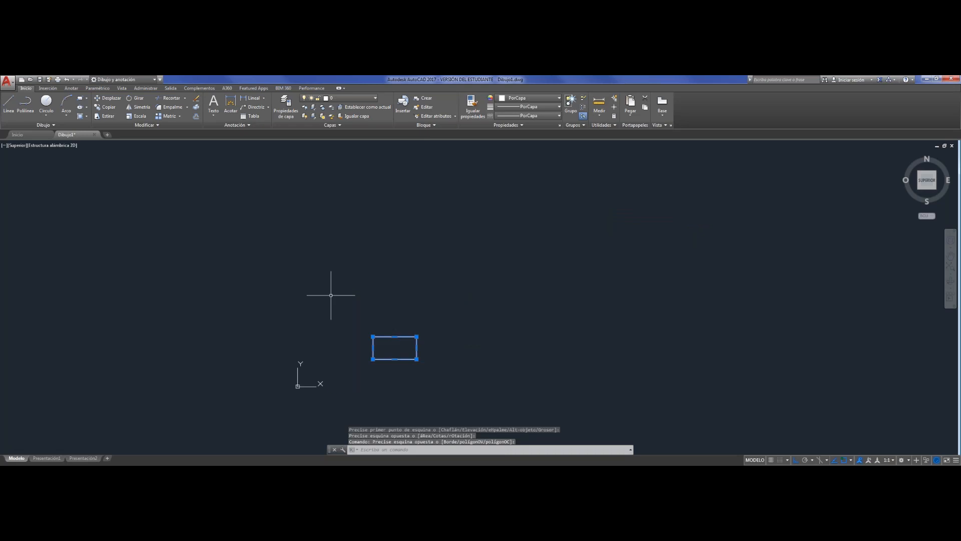
pyautogui.press('Delete')
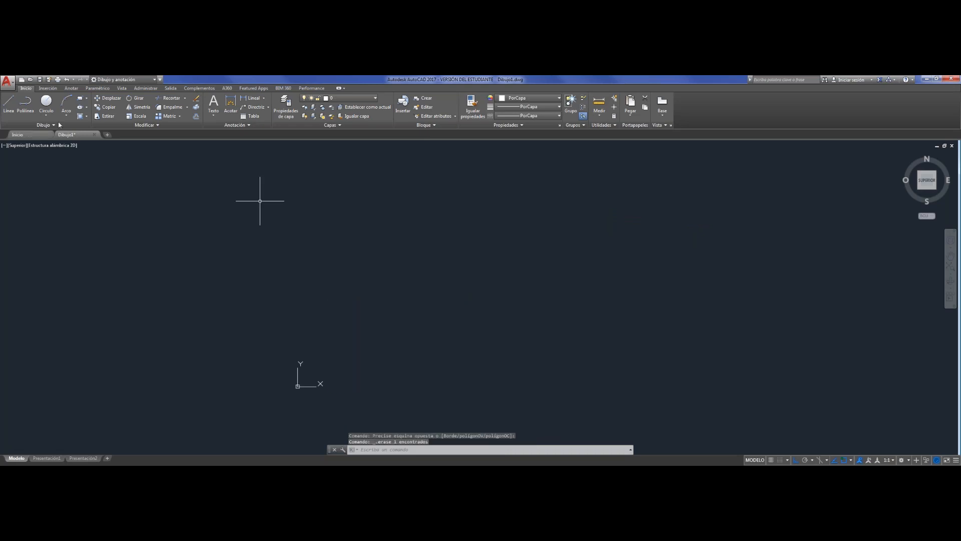
# Draw a rectangle by two opposite corners with the Fillet option, using a corner radius of 100.
pyautogui.click(79, 99)
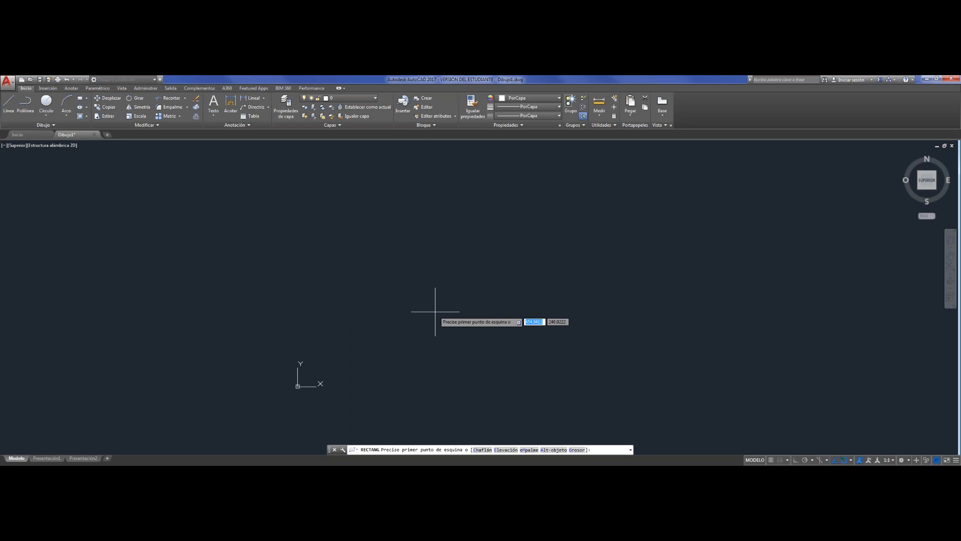
pyautogui.write('m')
pyautogui.press('Return')
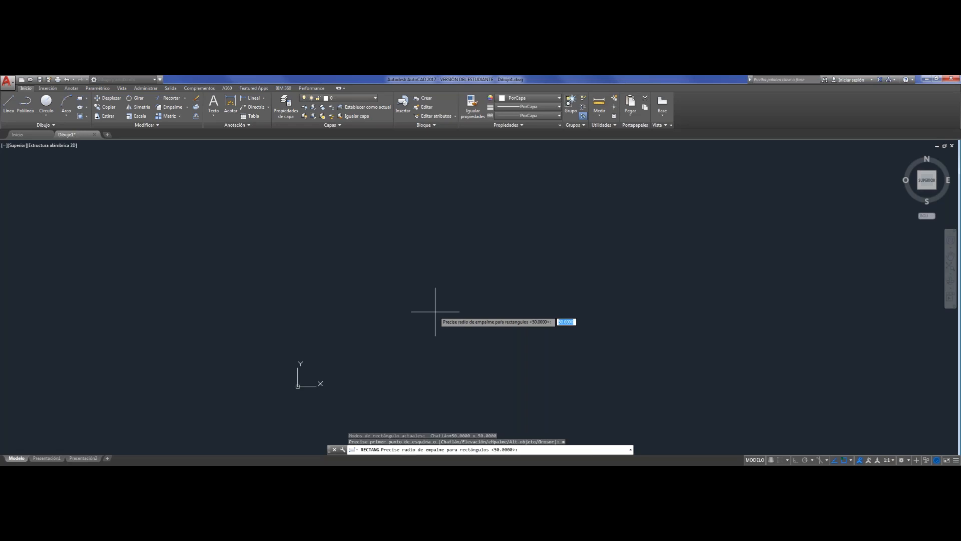
pyautogui.write('100')
pyautogui.press('Return')
pyautogui.click(436, 309)
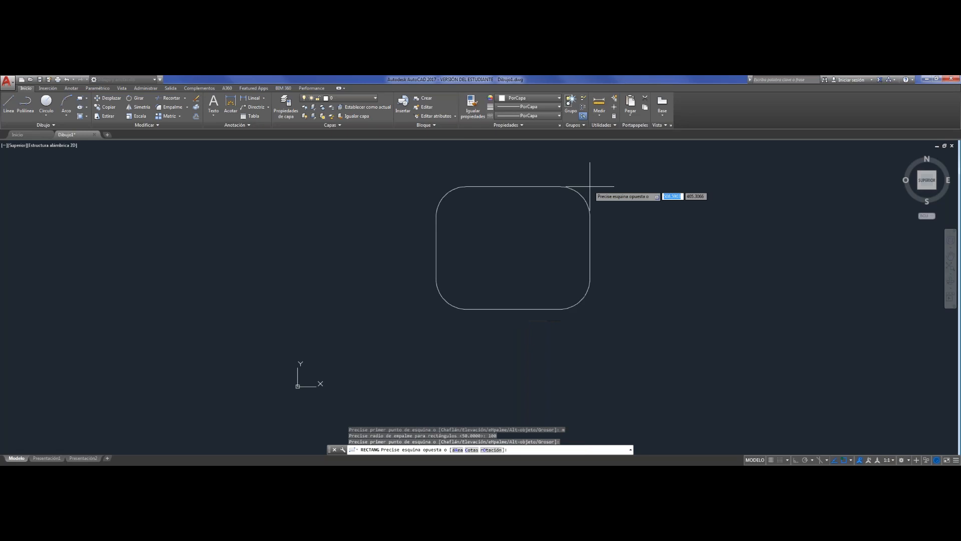
pyautogui.click(602, 196)
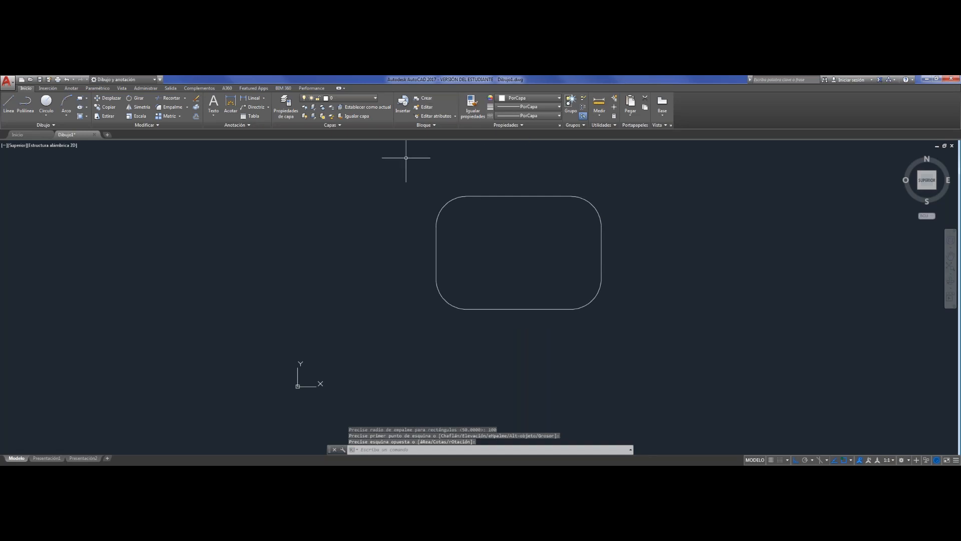
# Select the rounded rectangle with a crossing window and delete it.
pyautogui.click(602, 331)
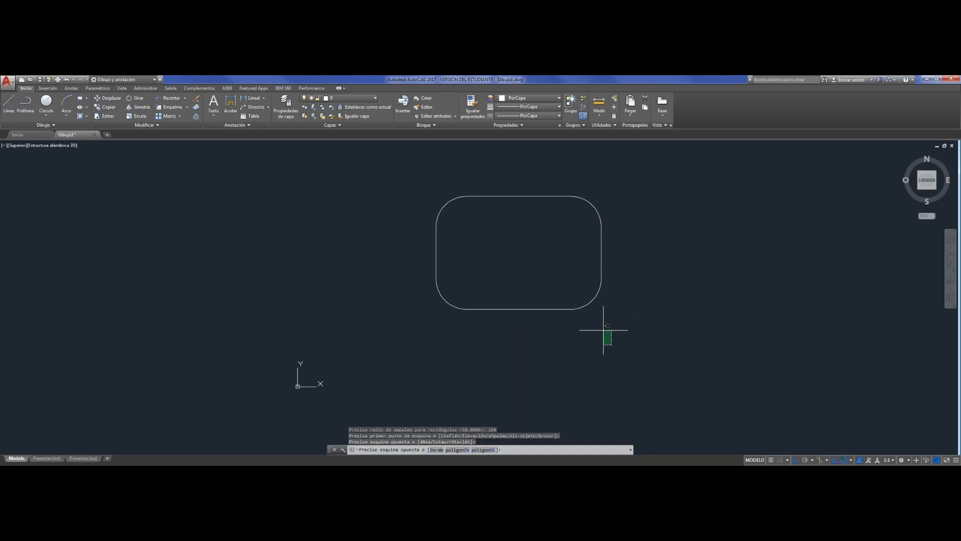
pyautogui.click(408, 182)
pyautogui.press('Delete')
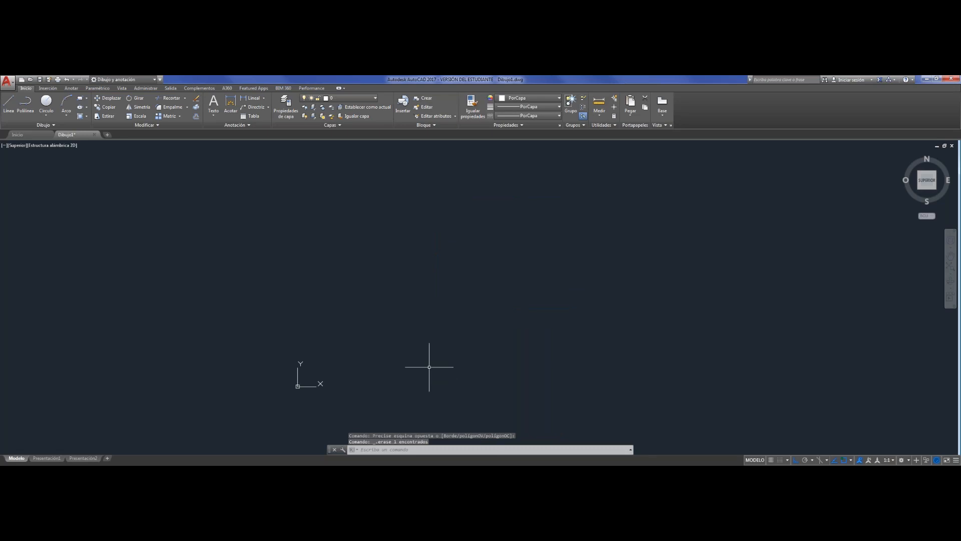
# Draw a thick-lined rectangle by two opposite corners, setting the line width option (Grosor) to 22.
pyautogui.write('rec')
pyautogui.press('Return')
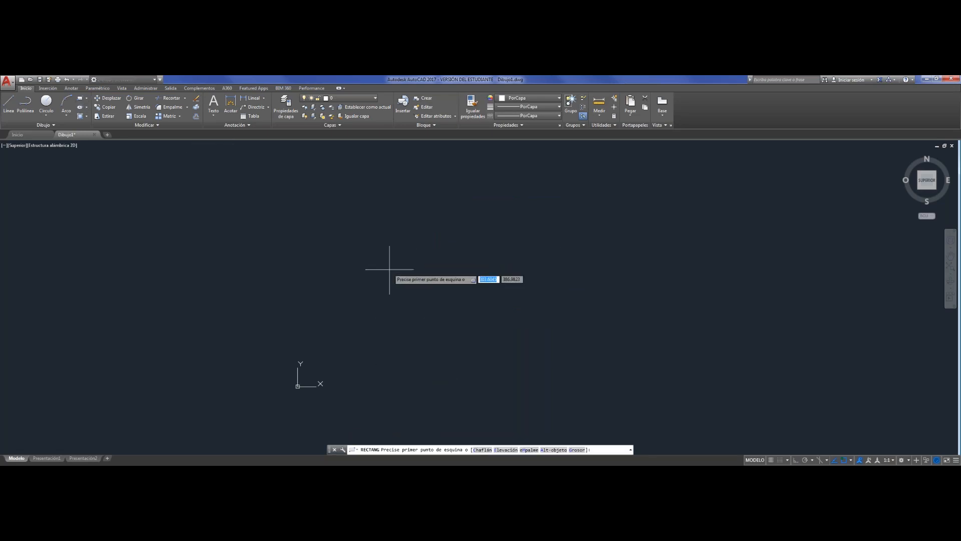
pyautogui.write('g')
pyautogui.press('Return')
pyautogui.write('22')
pyautogui.press('Return')
pyautogui.click(395, 286)
pyautogui.click(493, 242)
pyautogui.press('Escape')
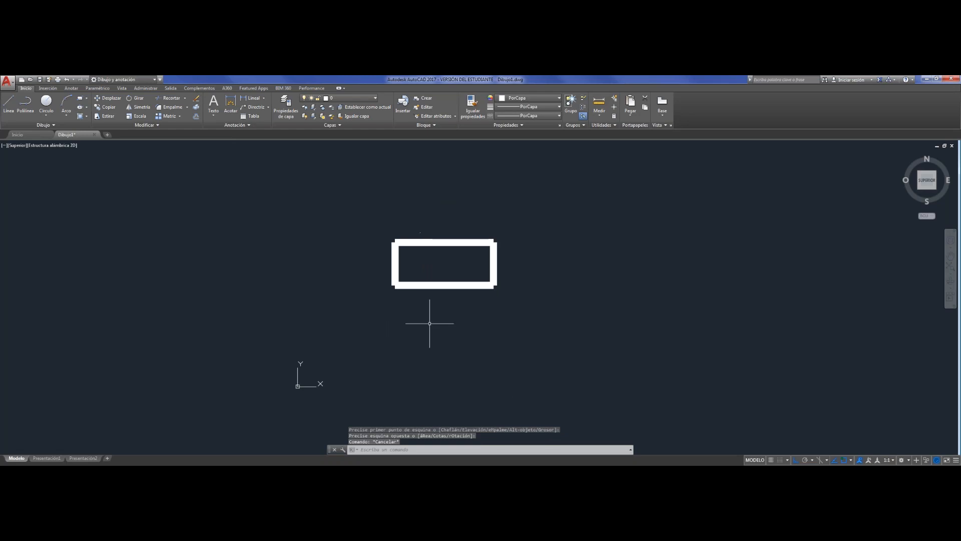
# Select the thick-lined rectangle with a crossing selection and delete it.
pyautogui.moveTo(550, 360)
pyautogui.mouseDown()
pyautogui.moveTo(290, 185)
pyautogui.moveTo(287, 281)
pyautogui.mouseUp()
pyautogui.press('Delete')
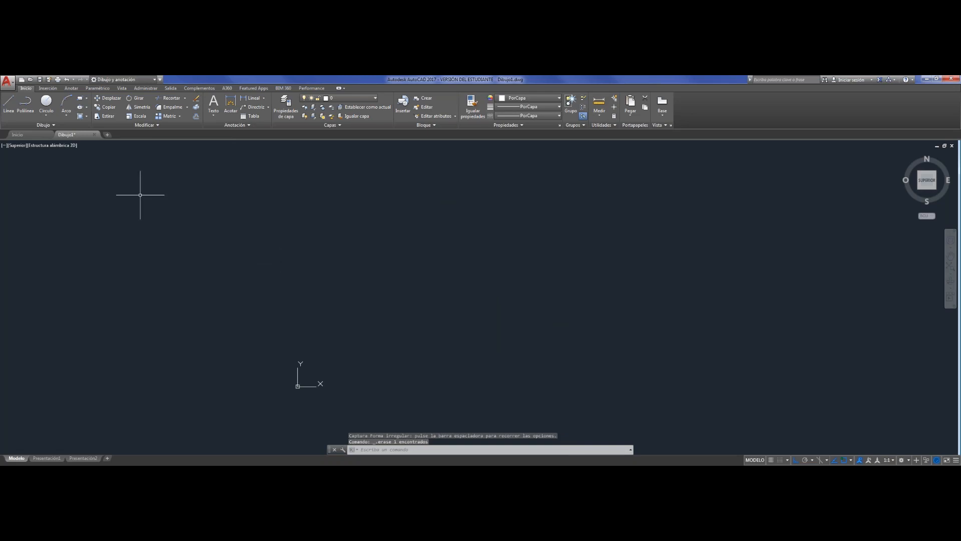
# Draw a small six-sided polygon from a center point, inscribed in the circle.
pyautogui.click(87, 98)
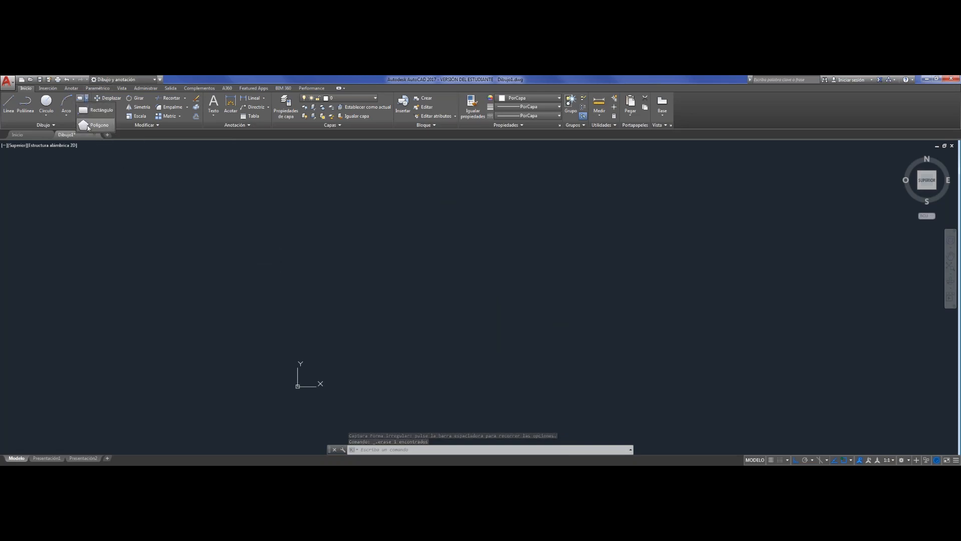
pyautogui.click(87, 125)
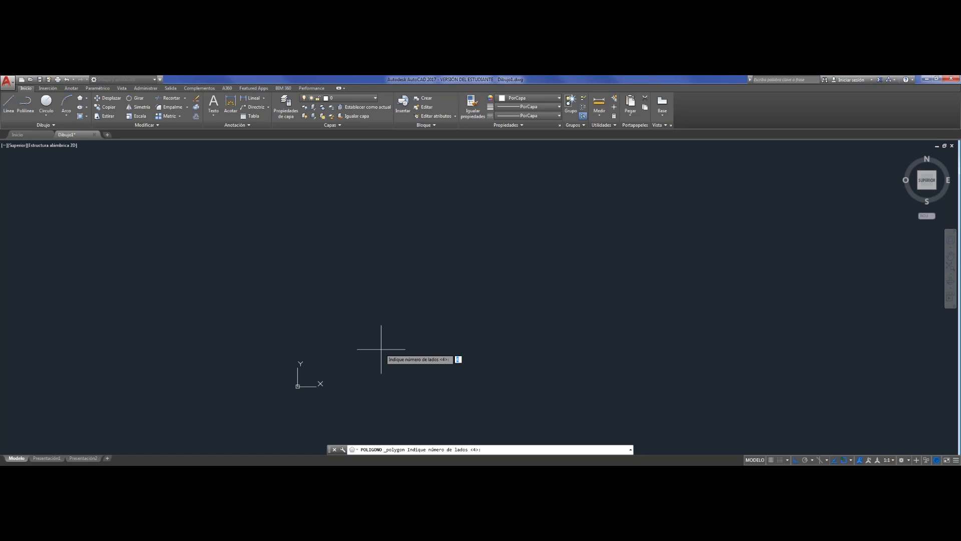
pyautogui.write('6')
pyautogui.press('Return')
pyautogui.click(391, 250)
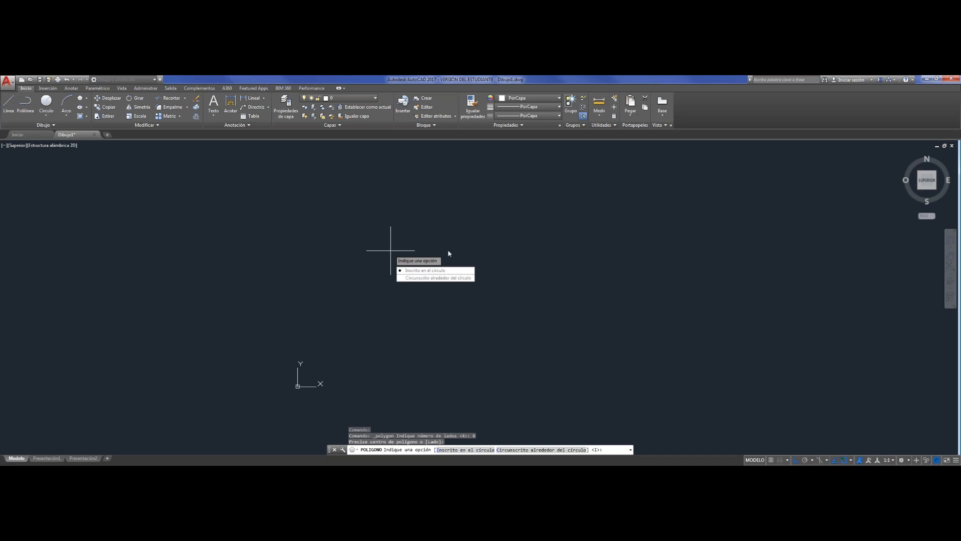
pyautogui.press('Return')
pyautogui.click(379, 257)
# Draw a larger six-sided polygon circumscribed about the circle, centered to the right of the first hexagon and overlapping it.
pyautogui.scroll(5, 409, 259)
pyautogui.scroll(4, 327, 190)
pyautogui.scroll(1, 327, 189)
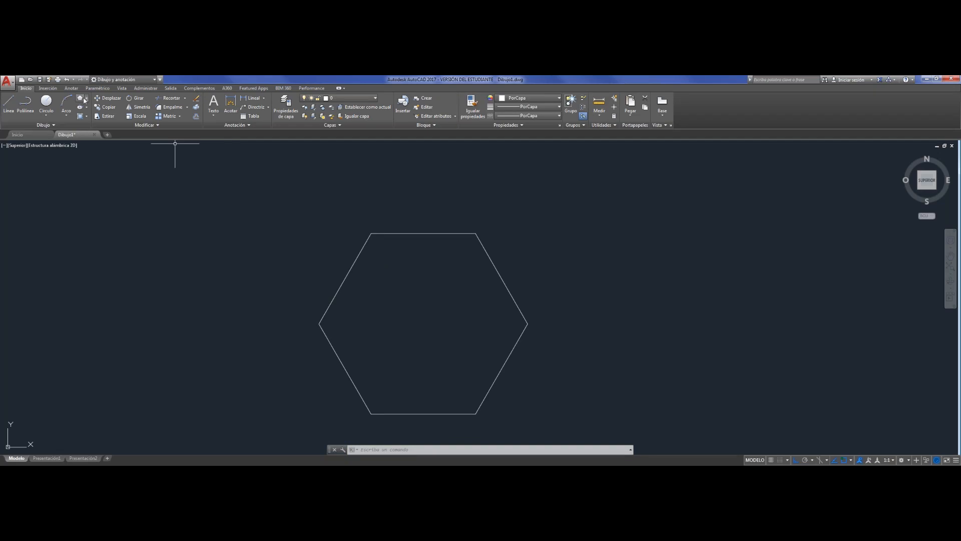
pyautogui.click(88, 98)
pyautogui.click(98, 123)
pyautogui.write('6')
pyautogui.press('Return')
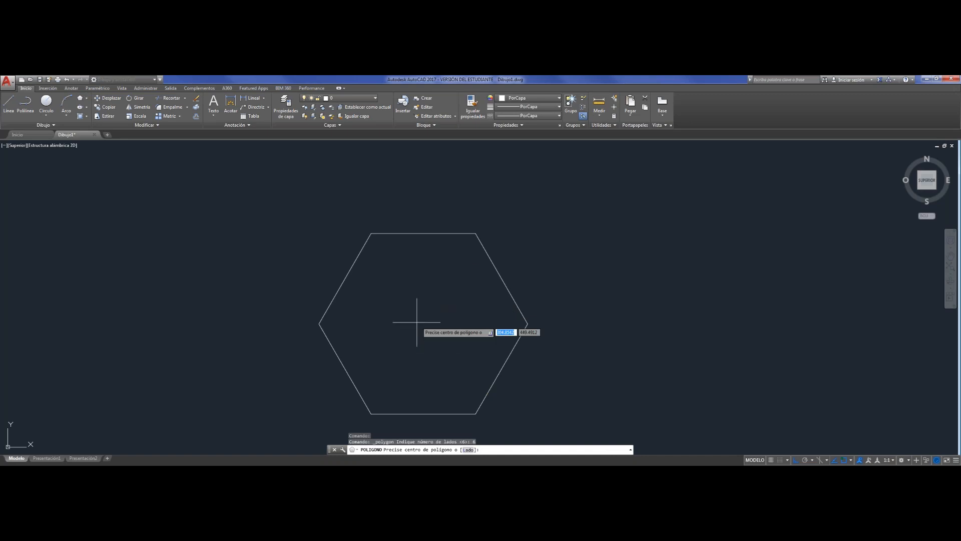
pyautogui.click(621, 303)
pyautogui.click(682, 332)
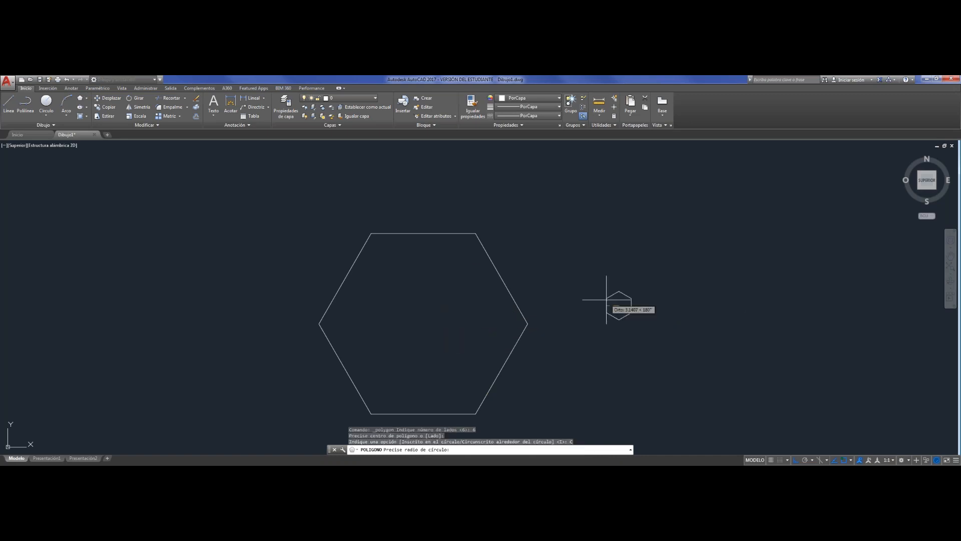
pyautogui.click(457, 303)
pyautogui.scroll(-2, 425, 325)
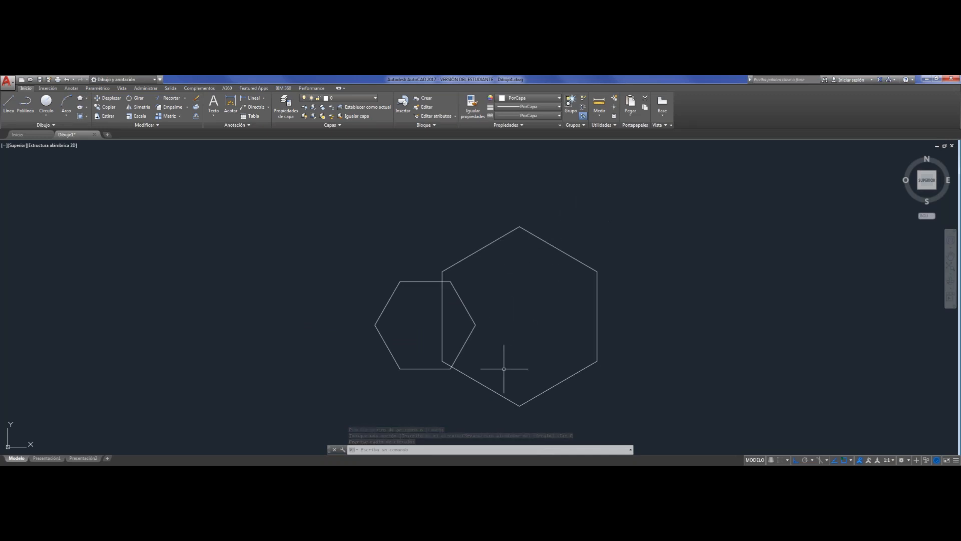
pyautogui.click(86, 98)
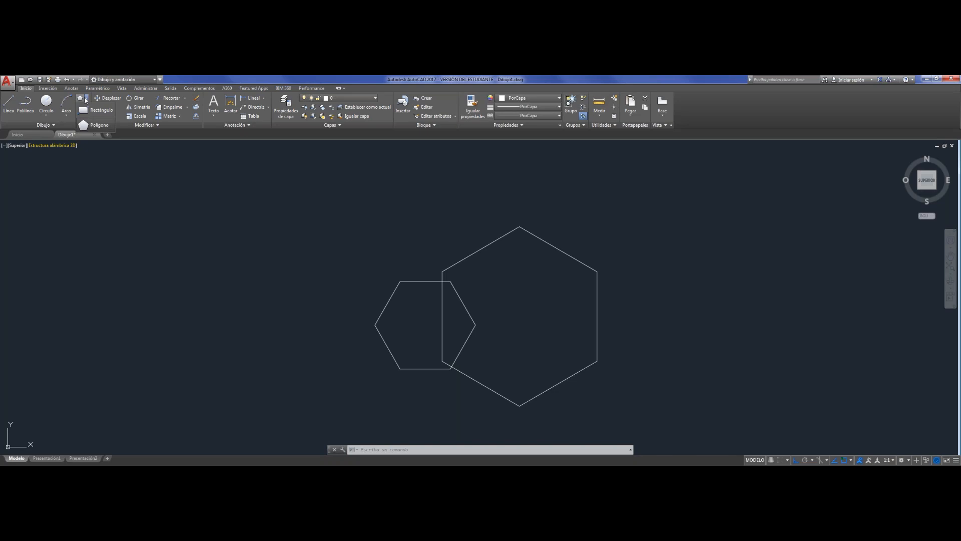
pyautogui.click(99, 125)
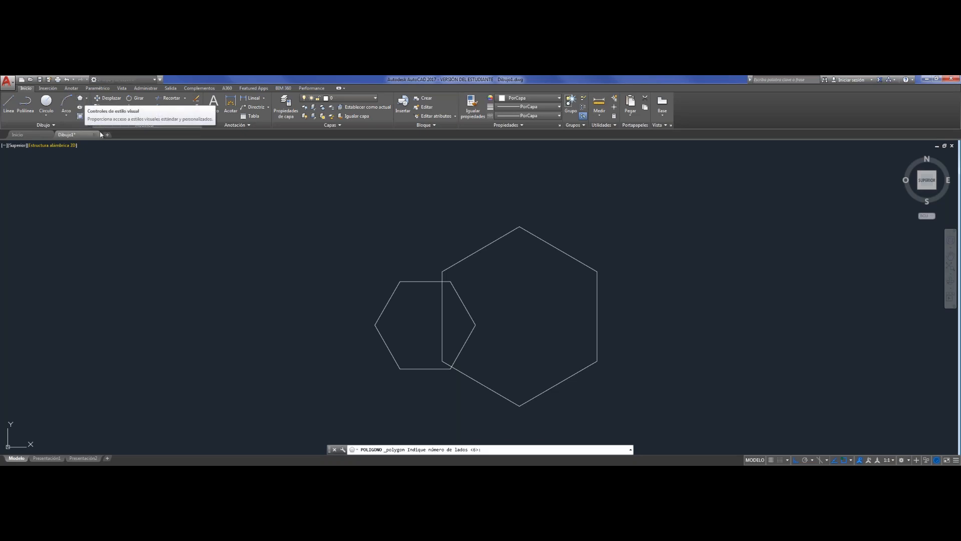
pyautogui.press('Return')
pyautogui.click(246, 250)
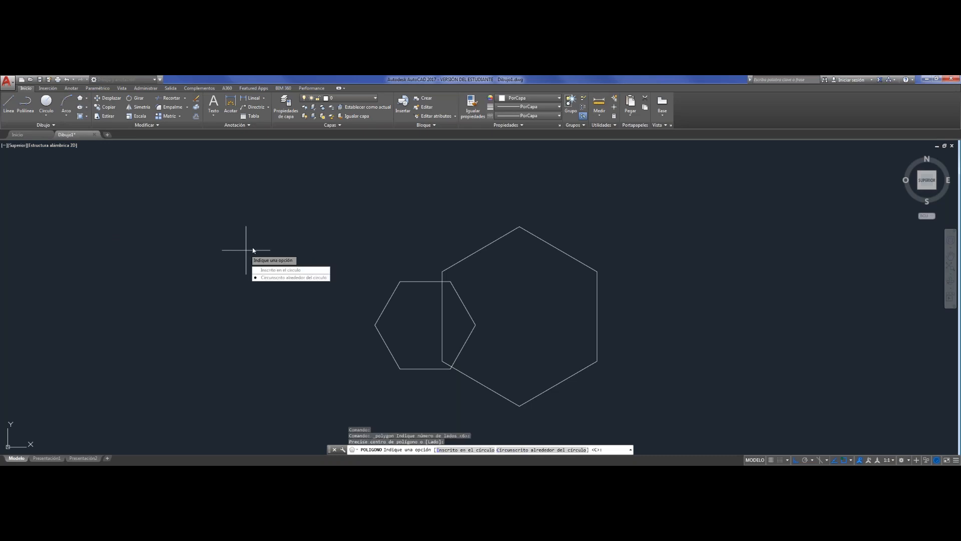
pyautogui.write('I')
pyautogui.press('Return')
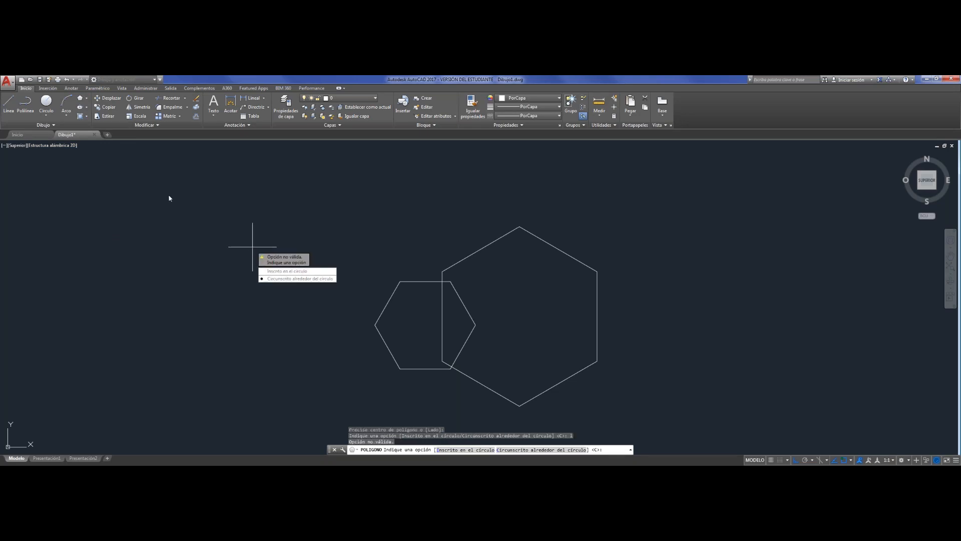
pyautogui.press('Escape')
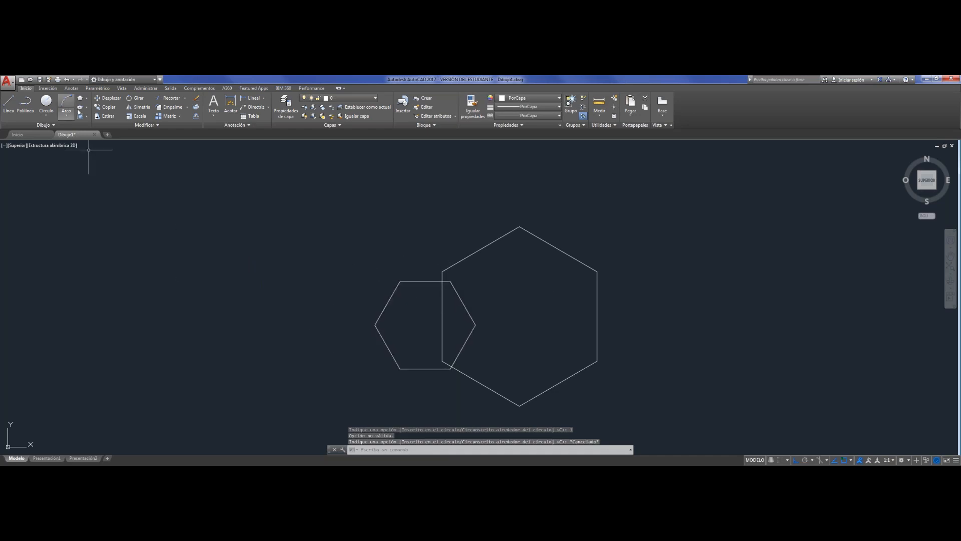
# Draw a six-sided polygon defined by its side (Lado), entering 50 for the first endpoint and picking the second in the empty area beside the hexagons.
pyautogui.click(86, 98)
pyautogui.click(98, 127)
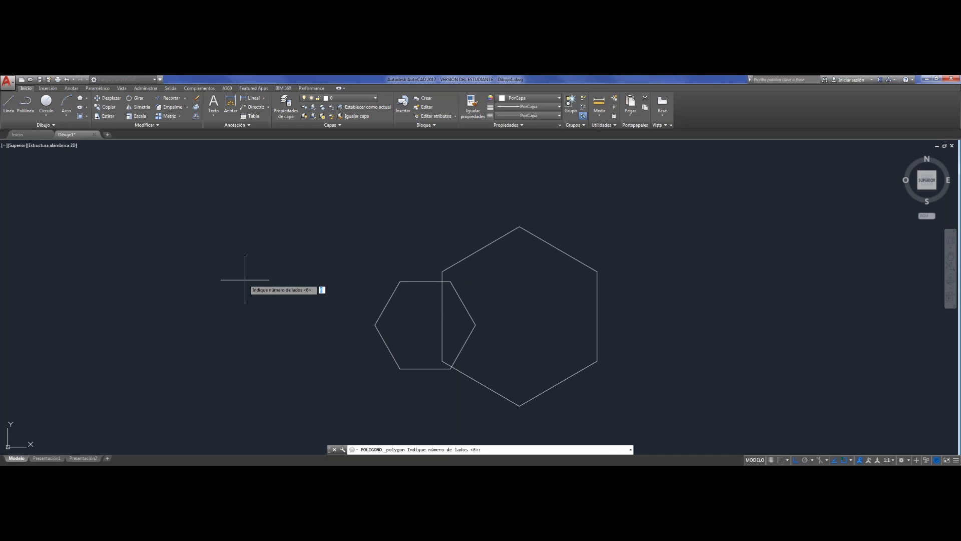
pyautogui.press('Return')
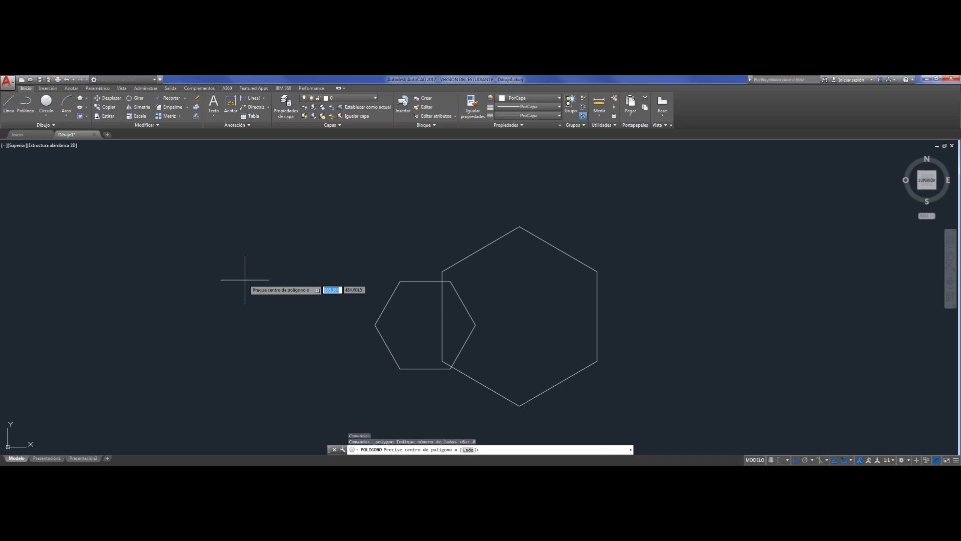
pyautogui.write('l')
pyautogui.press('Return')
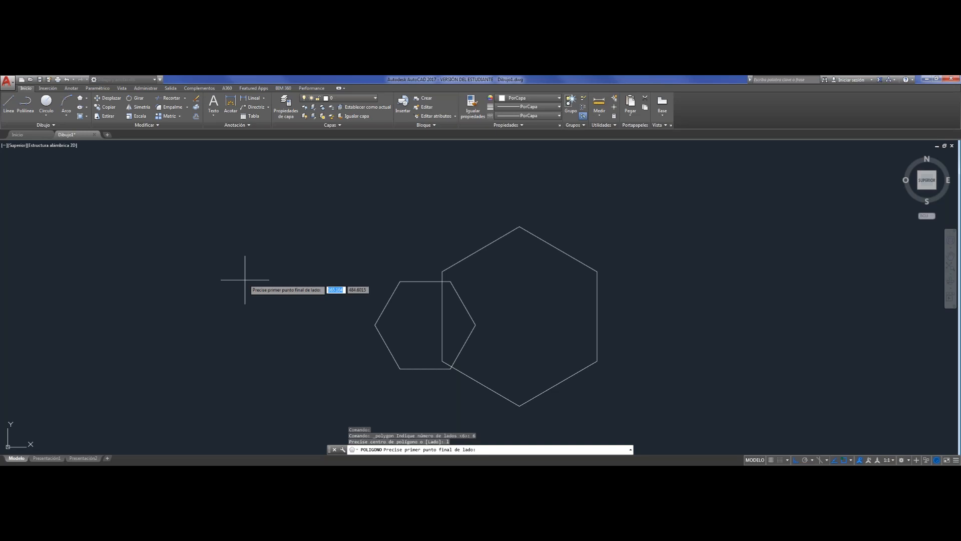
pyautogui.write('50')
pyautogui.press('Return')
pyautogui.click(244, 280)
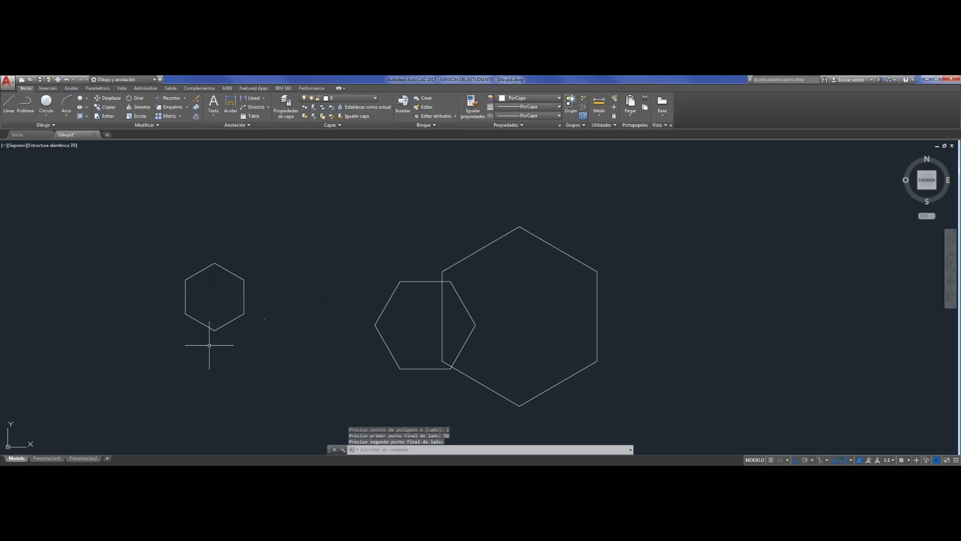
# Delete the two overlapping hexagons and the small side-defined hexagon to clear the drawing.
pyautogui.click(558, 383)
pyautogui.click(491, 300)
pyautogui.click(415, 242)
pyautogui.press('Delete')
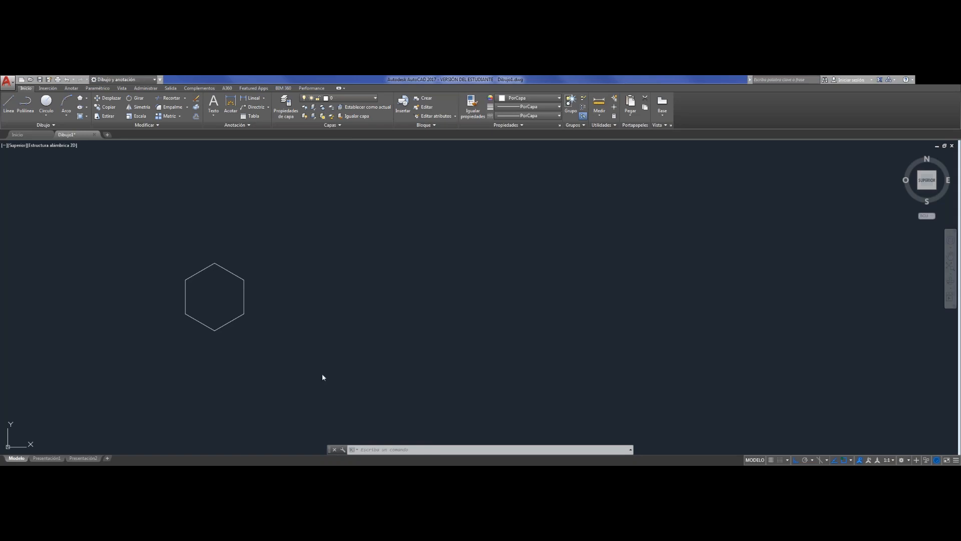
pyautogui.click(210, 264)
pyautogui.press('Delete')
# Draw three sides of a rectangular room with lines: 4 to the right, 2.75 down and 4 back to the left.
pyautogui.click(8, 104)
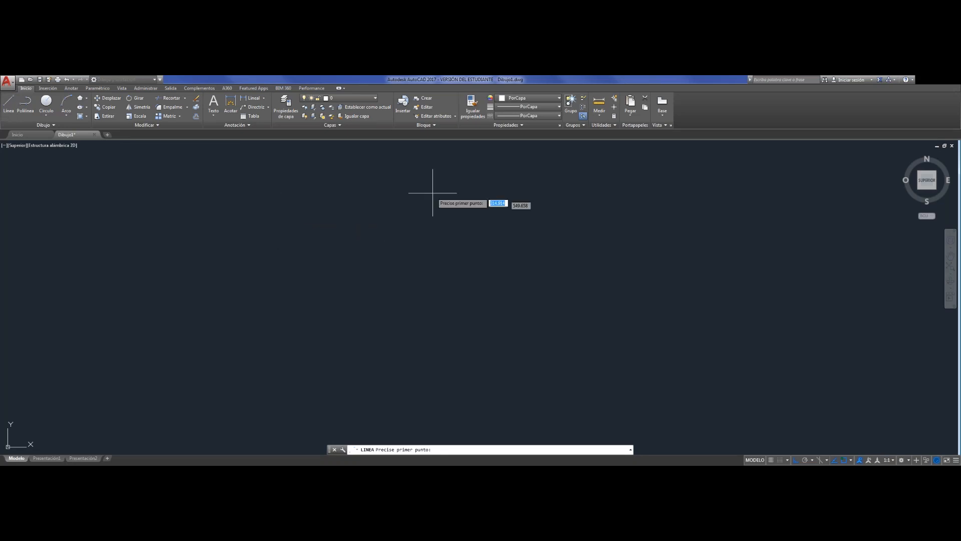
pyautogui.click(291, 224)
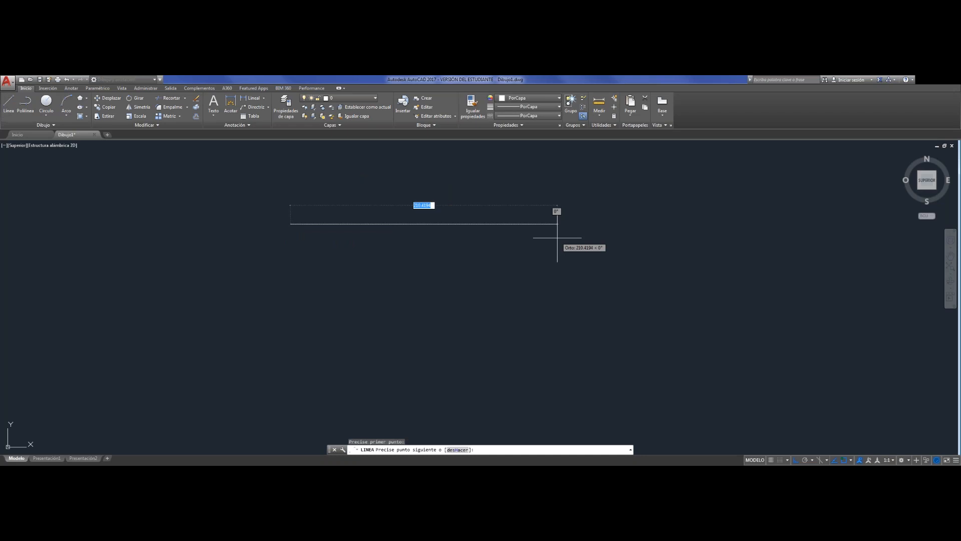
pyautogui.write('4')
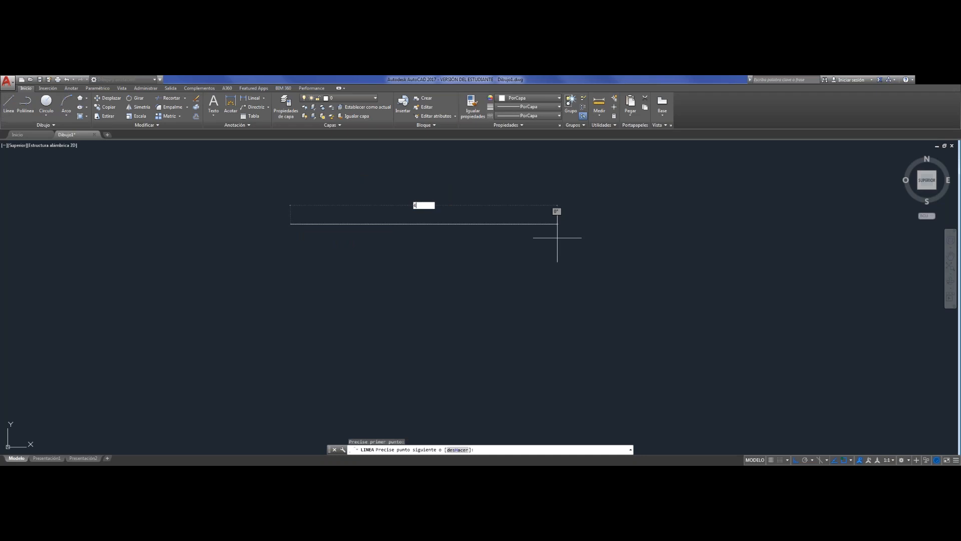
pyautogui.press('Return')
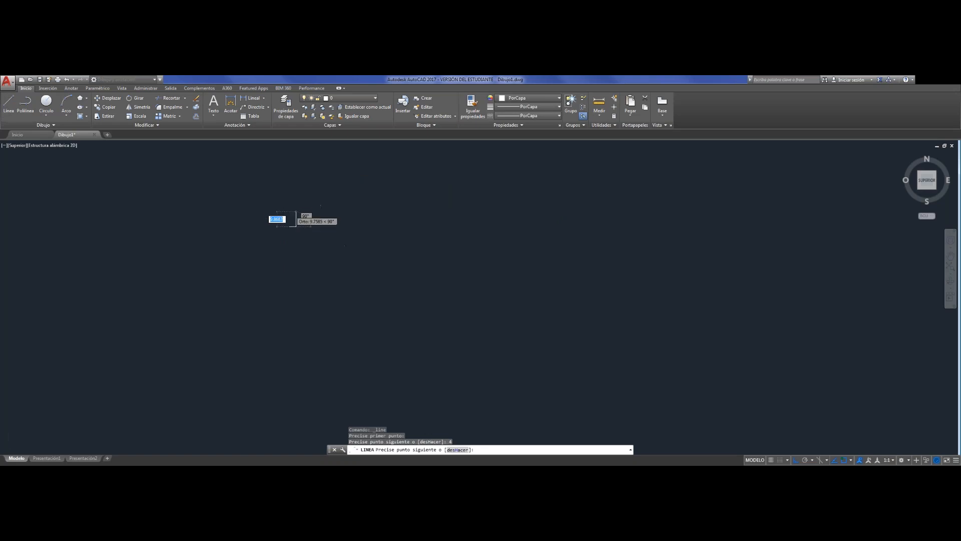
pyautogui.scroll(5, 293, 236)
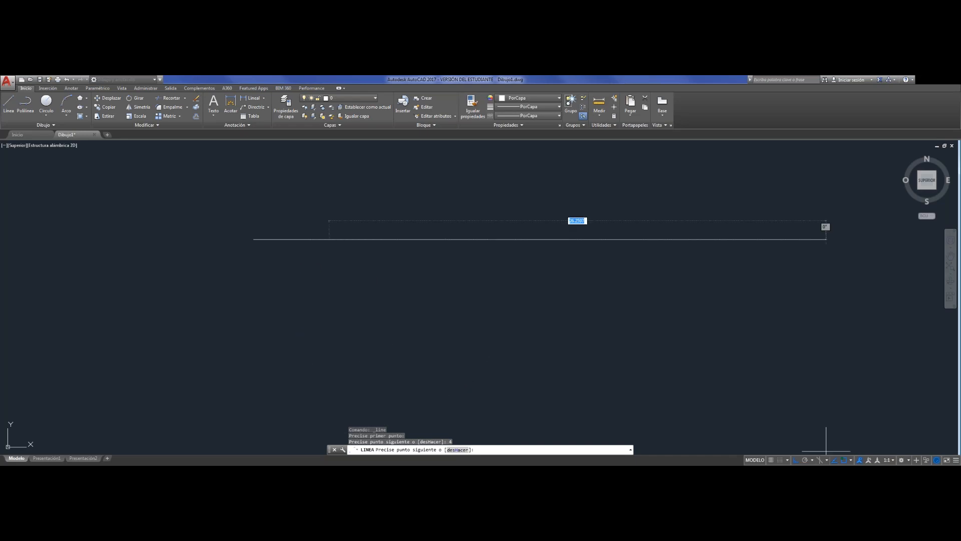
pyautogui.click(329, 248)
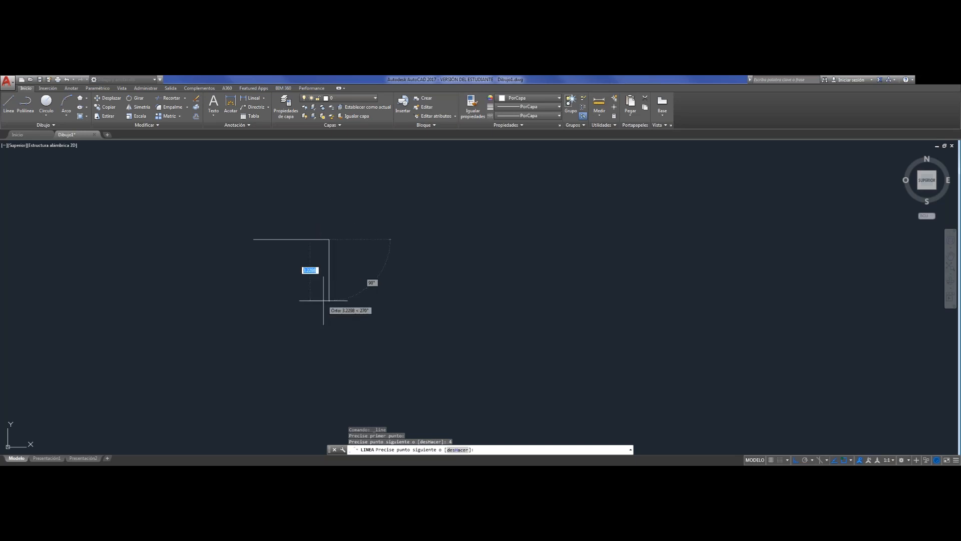
pyautogui.write('2.75')
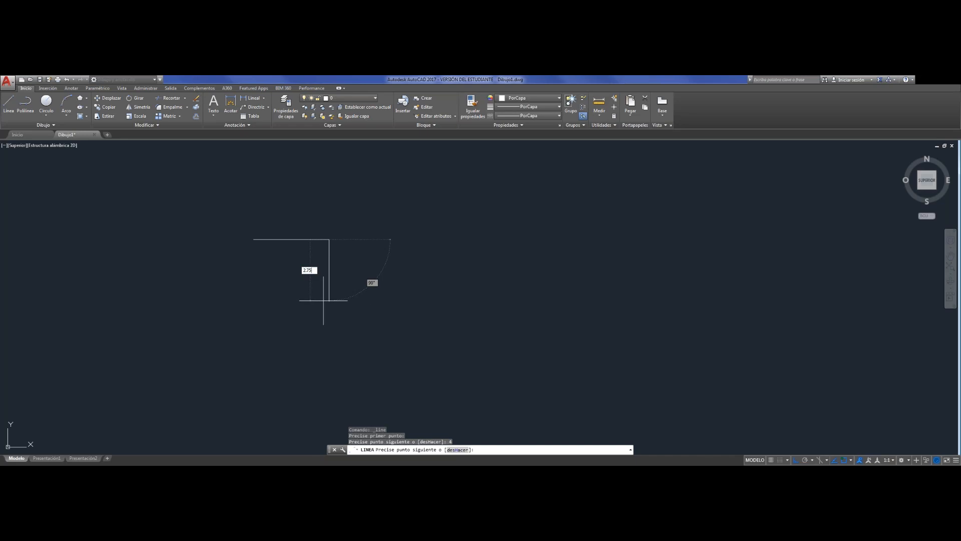
pyautogui.press('Return')
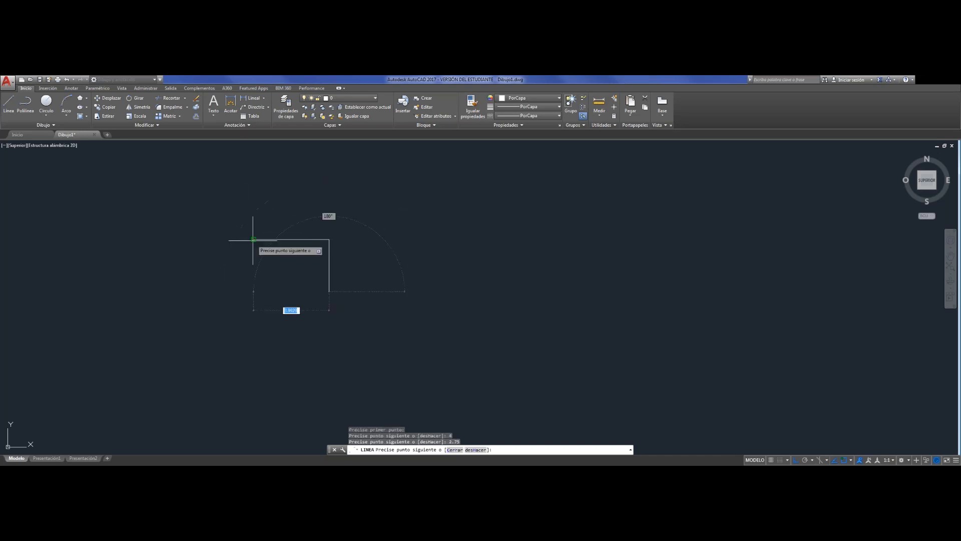
pyautogui.write('4')
pyautogui.press('Return')
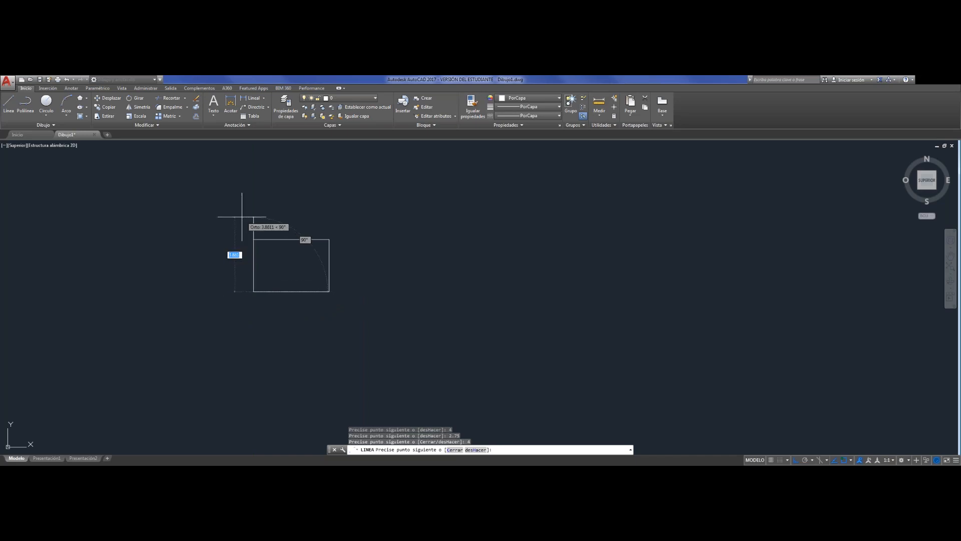
pyautogui.press('Escape')
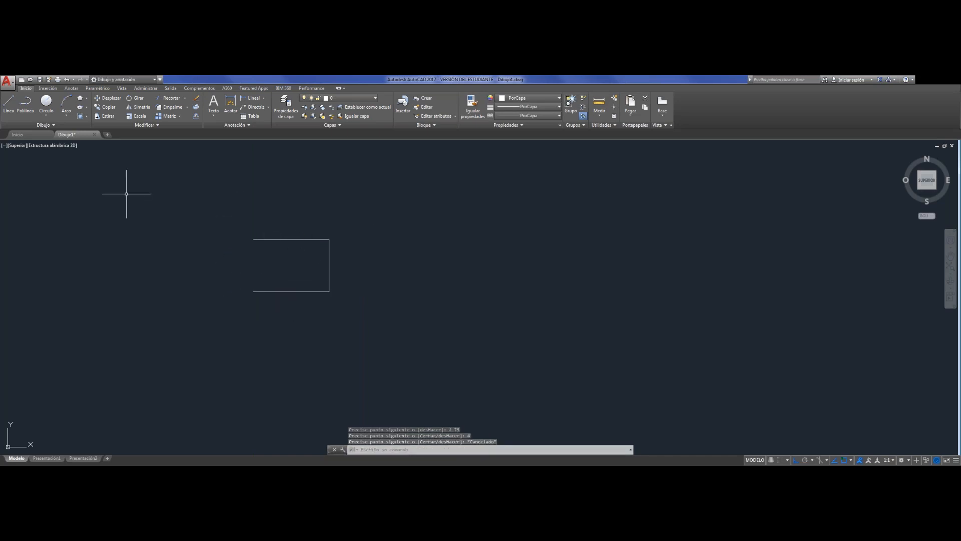
pyautogui.click(8, 104)
pyautogui.scroll(5, 248, 242)
pyautogui.click(246, 232)
pyautogui.write('10')
pyautogui.press('Return')
pyautogui.press('Escape')
pyautogui.click(249, 264)
pyautogui.click(228, 262)
pyautogui.press('Delete')
# Draw a 0.1 line downward from the open end of the room's upper wall.
pyautogui.write('l')
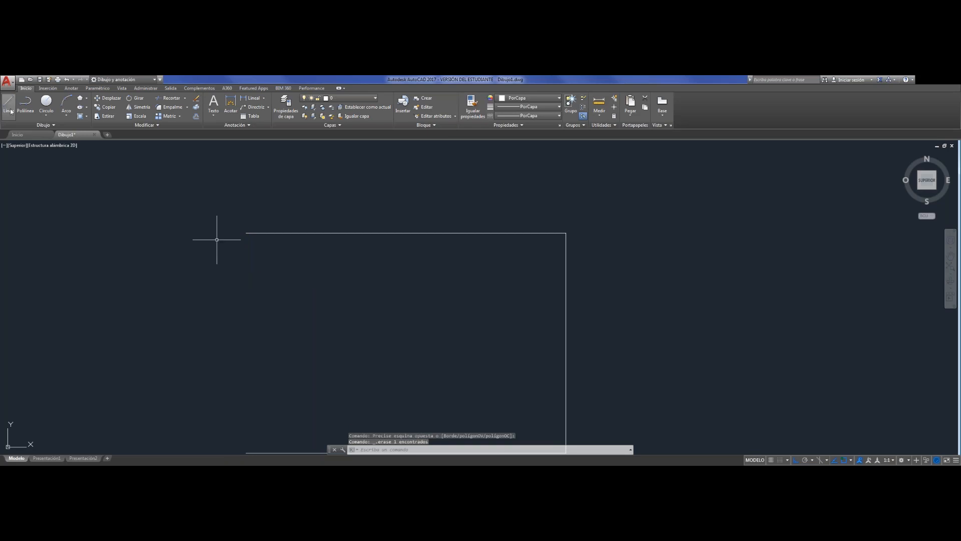
pyautogui.press('Return')
pyautogui.click(246, 232)
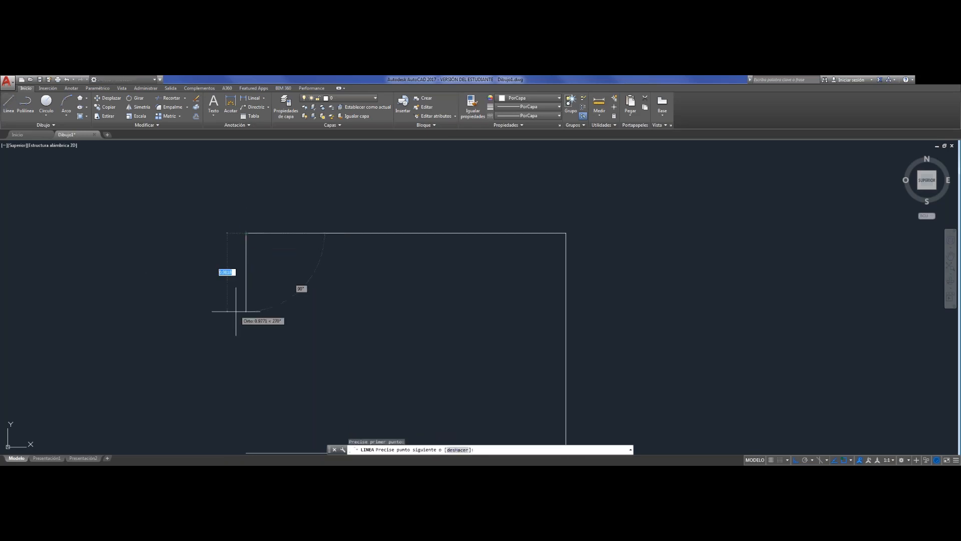
pyautogui.write('0.1')
pyautogui.press('Return')
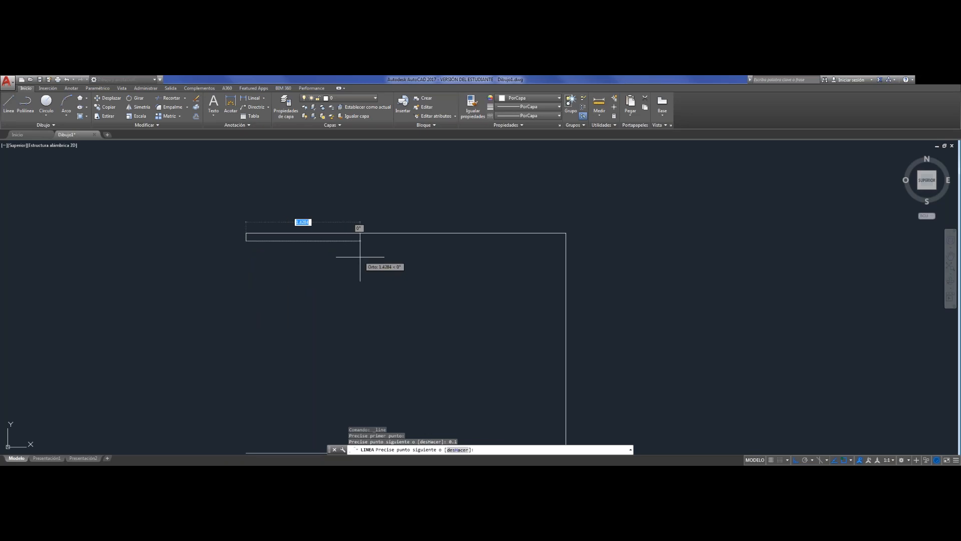
# Continue the lines to form a door leaf 0.82 long and 0.05 thick, closing it at the end of the short wall stub.
pyautogui.write('0.82')
pyautogui.press('Return')
pyautogui.write('0.05')
pyautogui.press('Return')
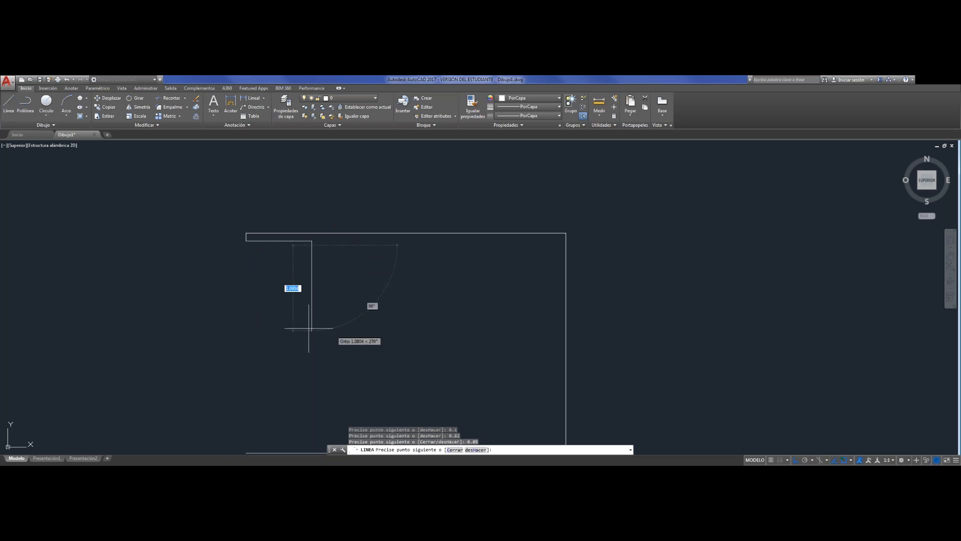
pyautogui.scroll(5, 264, 254)
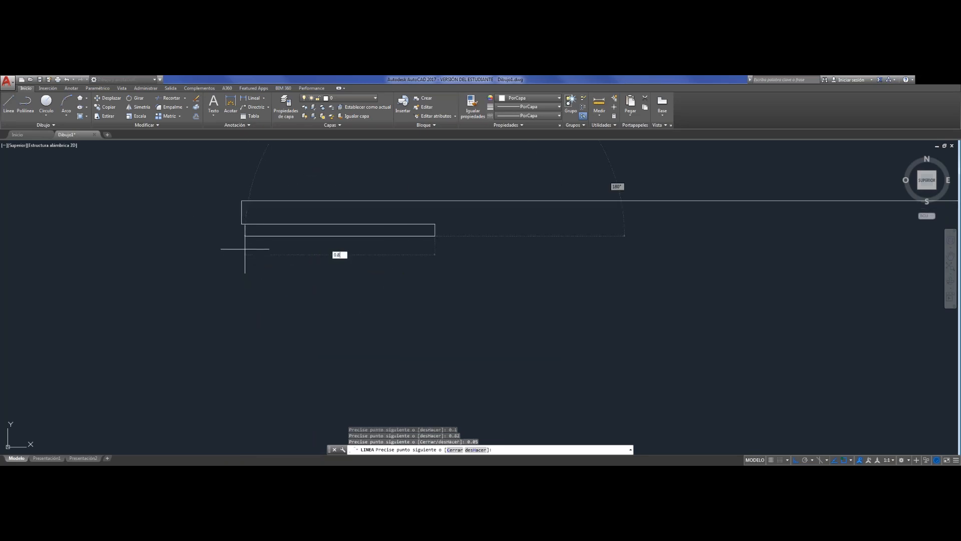
pyautogui.write('0.82')
pyautogui.press('Return')
pyautogui.click(241, 224)
pyautogui.press('Escape')
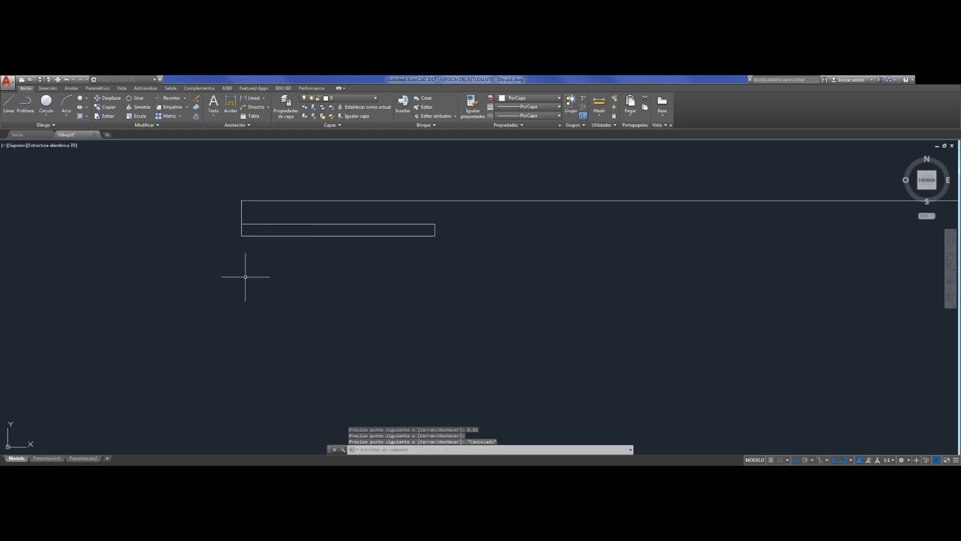
# Draw a 0.82 line down from the door leaf's lower hinge corner, then continue it to the open end of the lower wall.
pyautogui.scroll(-4, 237, 185)
pyautogui.click(9, 104)
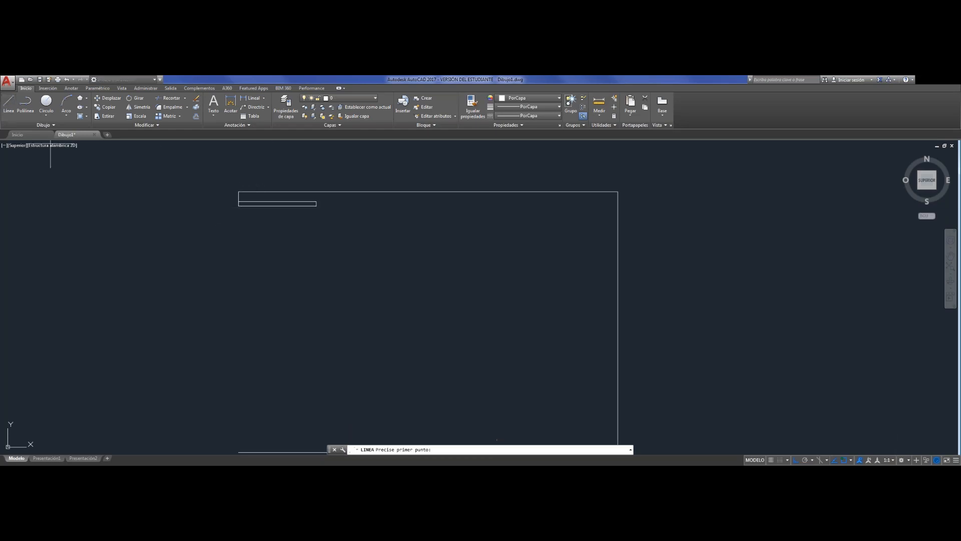
pyautogui.click(239, 205)
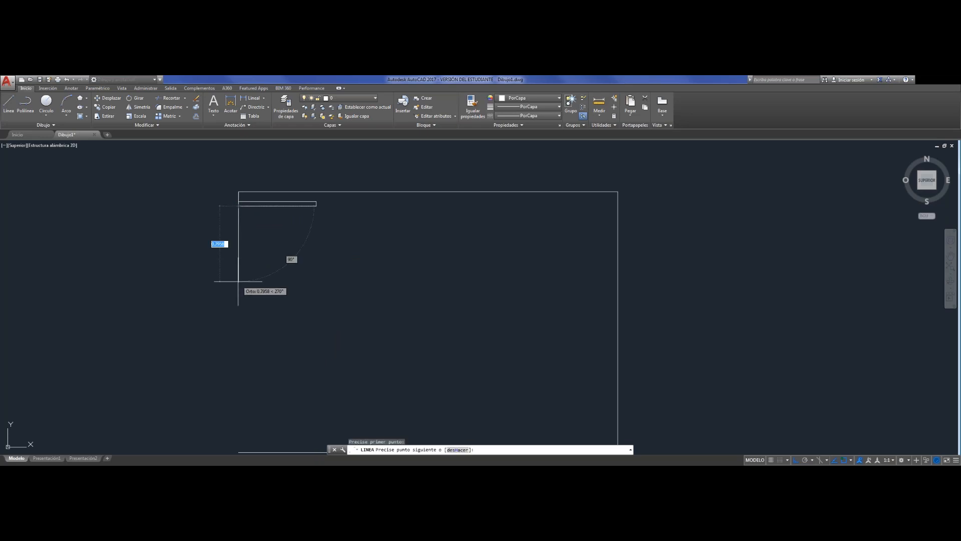
pyautogui.write('0.82')
pyautogui.press('Return')
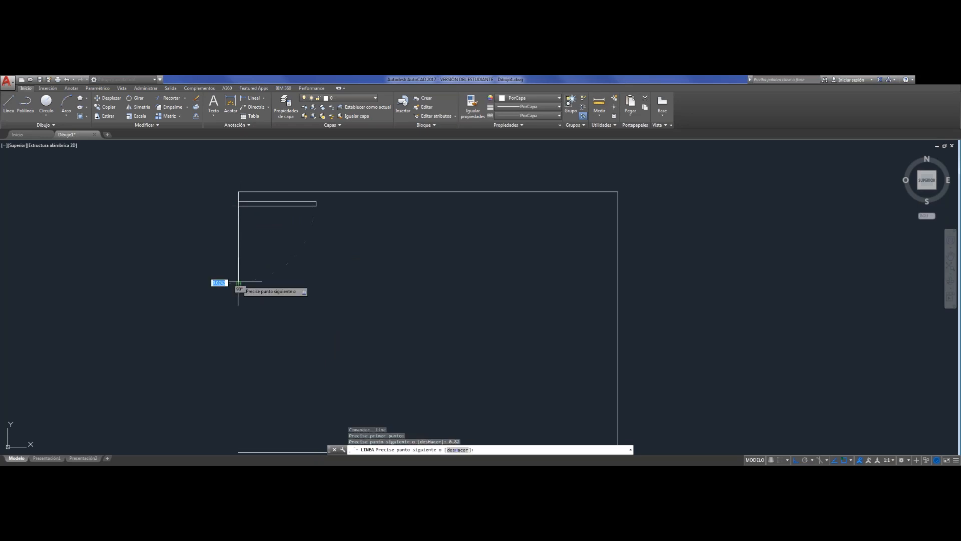
pyautogui.click(240, 452)
pyautogui.press('Escape')
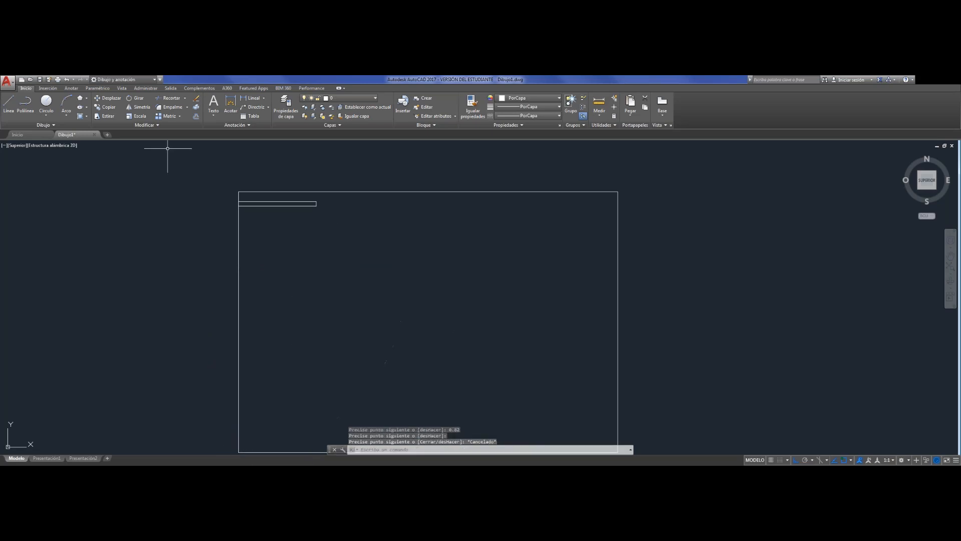
# Draw a circle centered on the leaf's lower hinge corner with its radius reaching the leaf's end, and delete the 0.82 line across the opening.
pyautogui.click(46, 101)
pyautogui.click(239, 205)
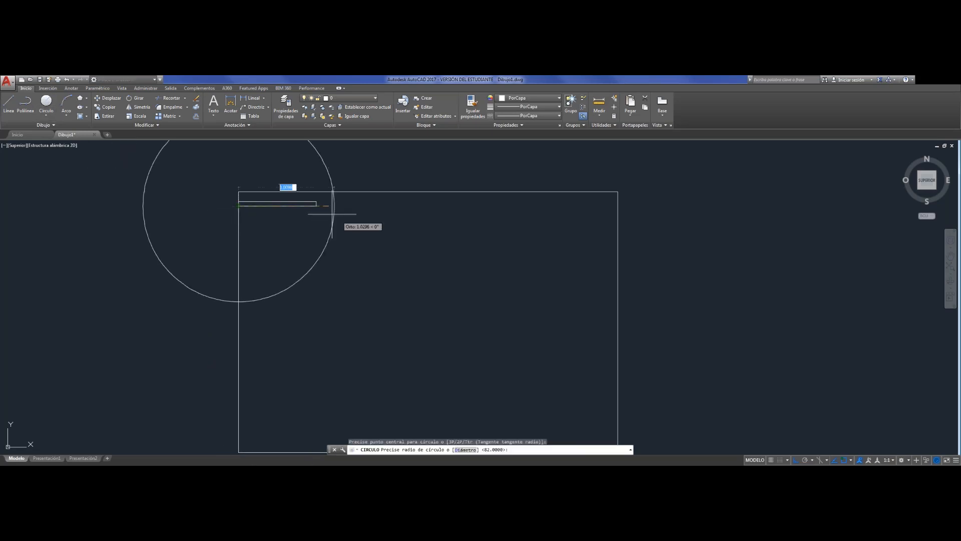
pyautogui.click(316, 205)
pyautogui.click(239, 226)
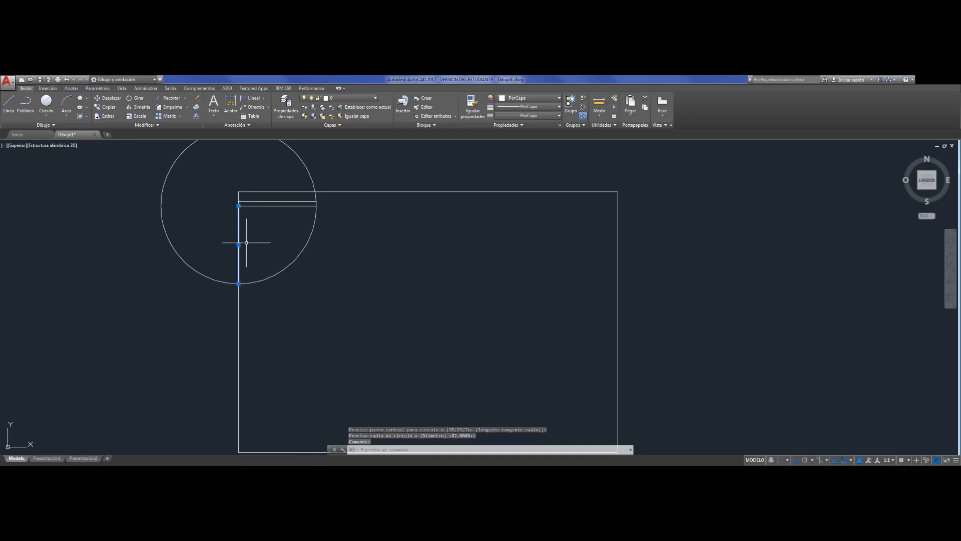
pyautogui.press('Delete')
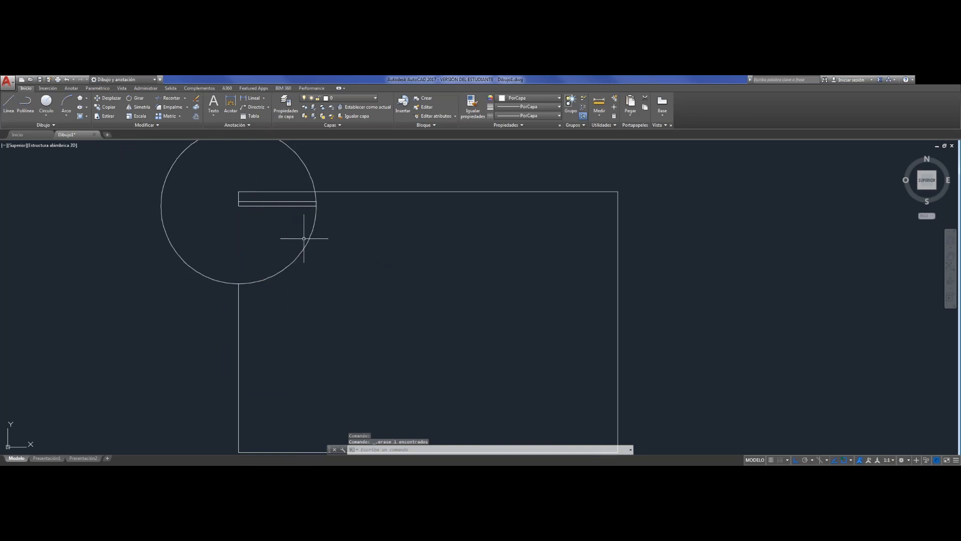
# Trim the circle to a door swing arc inside the room, using the crossing wall and leaf lines as cutting edges.
pyautogui.scroll(-1, 316, 275)
pyautogui.scroll(2, 317, 241)
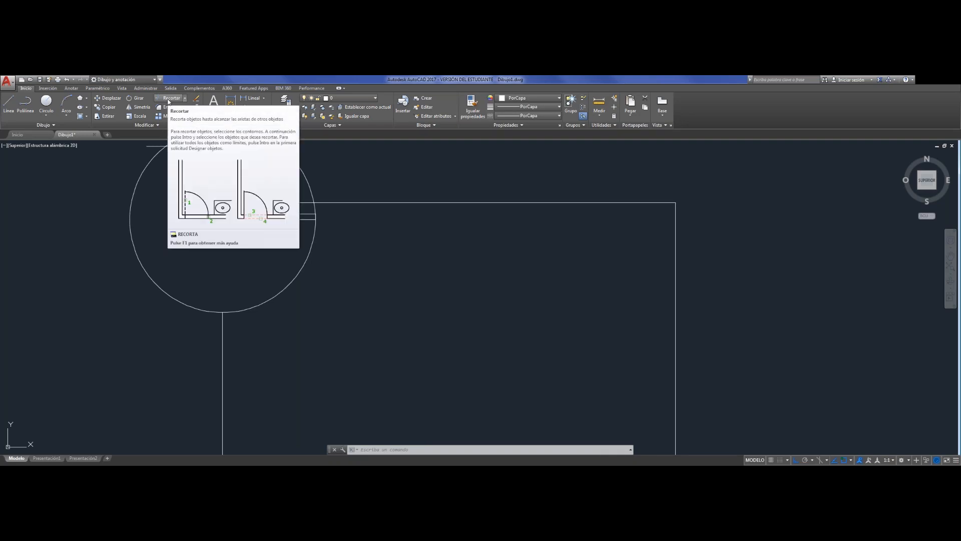
pyautogui.click(167, 100)
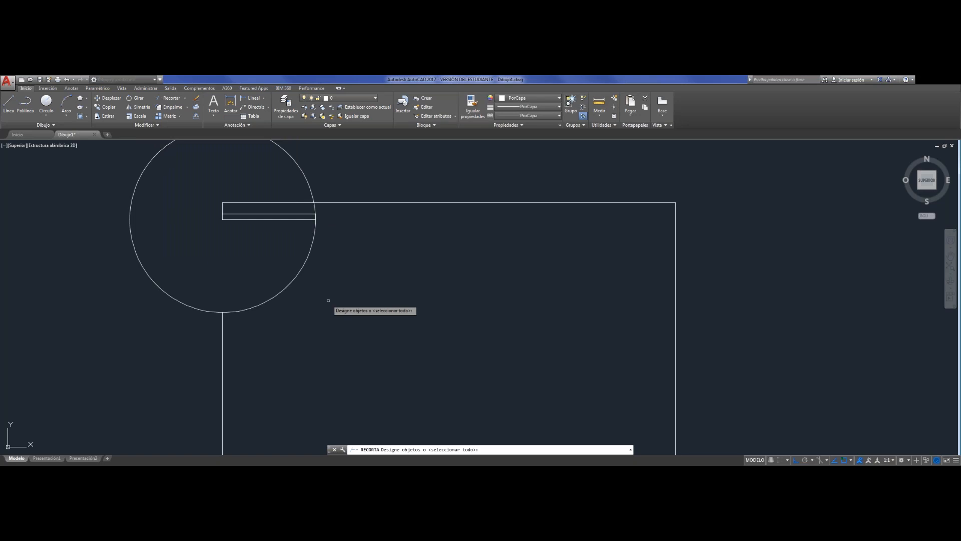
pyautogui.moveTo(350, 329)
pyautogui.mouseDown()
pyautogui.moveTo(223, 209)
pyautogui.moveTo(387, 185)
pyautogui.mouseUp()
pyautogui.moveTo(301, 386)
pyautogui.mouseDown()
pyautogui.moveTo(118, 301)
pyautogui.moveTo(309, 176)
pyautogui.mouseUp()
pyautogui.press('Return')
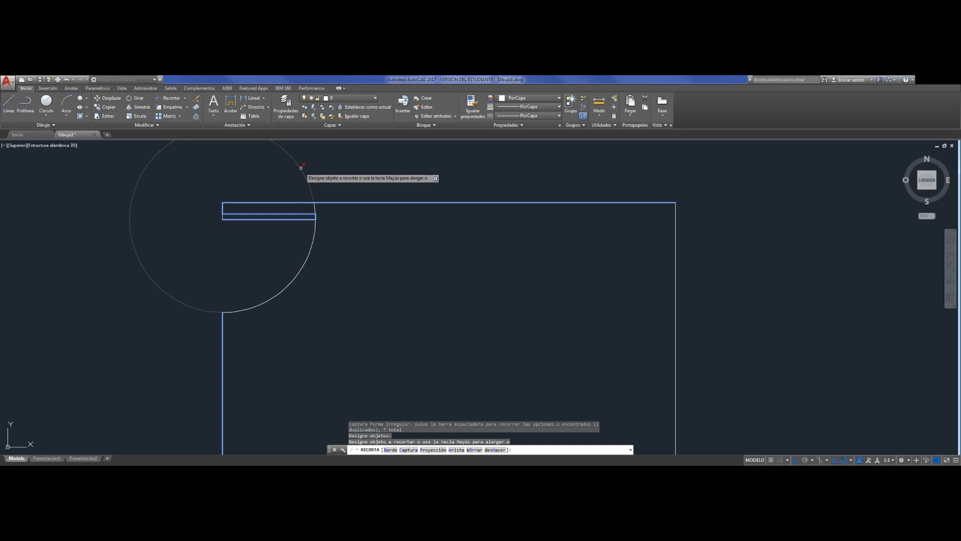
pyautogui.click(300, 168)
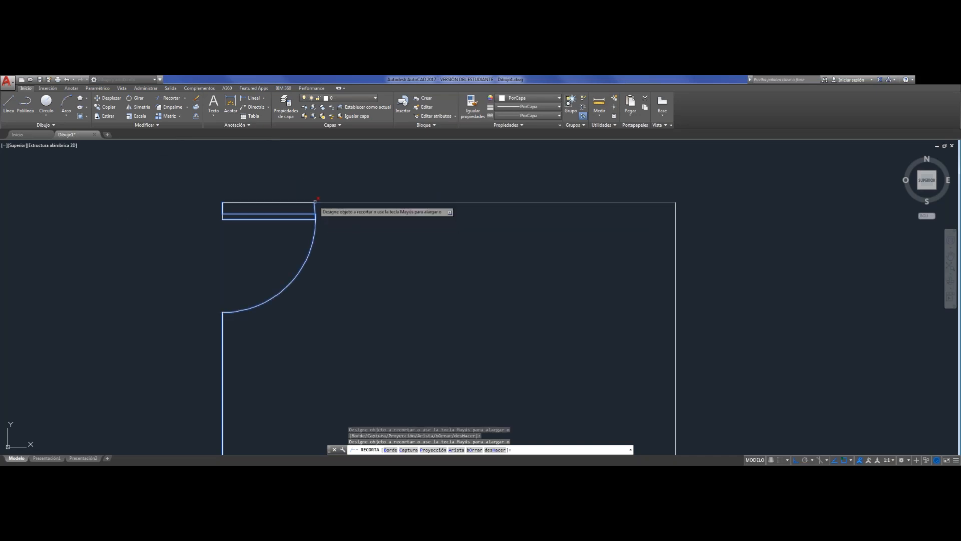
pyautogui.scroll(5, 315, 205)
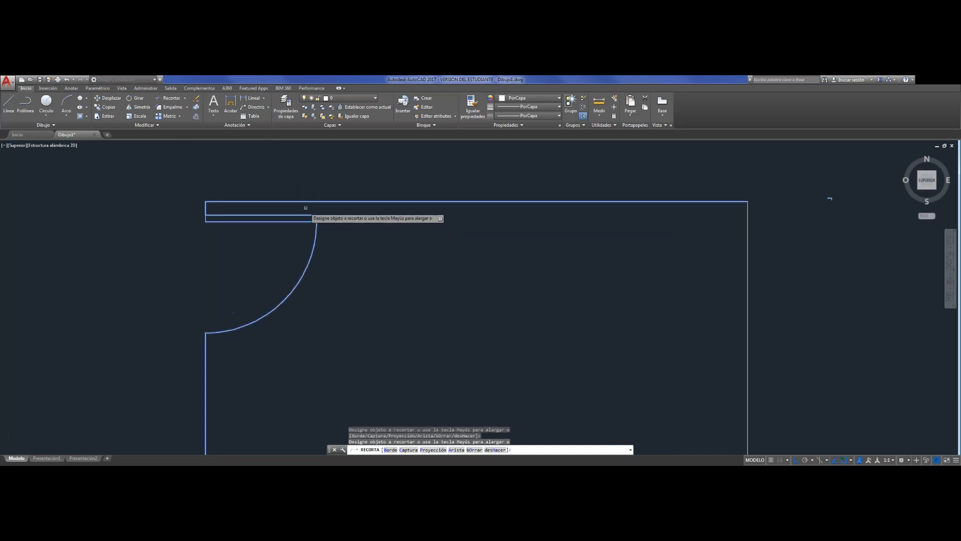
pyautogui.scroll(3, 285, 172)
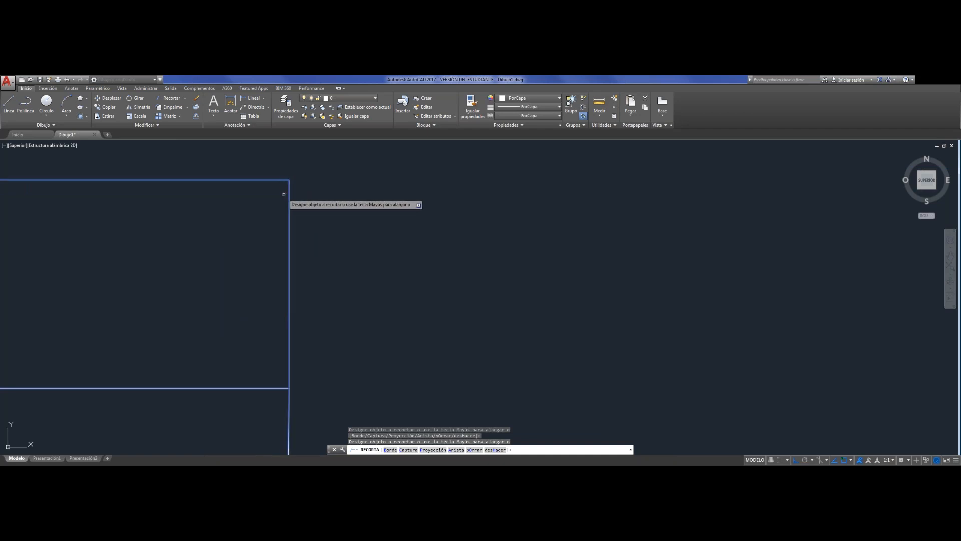
pyautogui.scroll(-3, 343, 220)
pyautogui.scroll(-2, 343, 217)
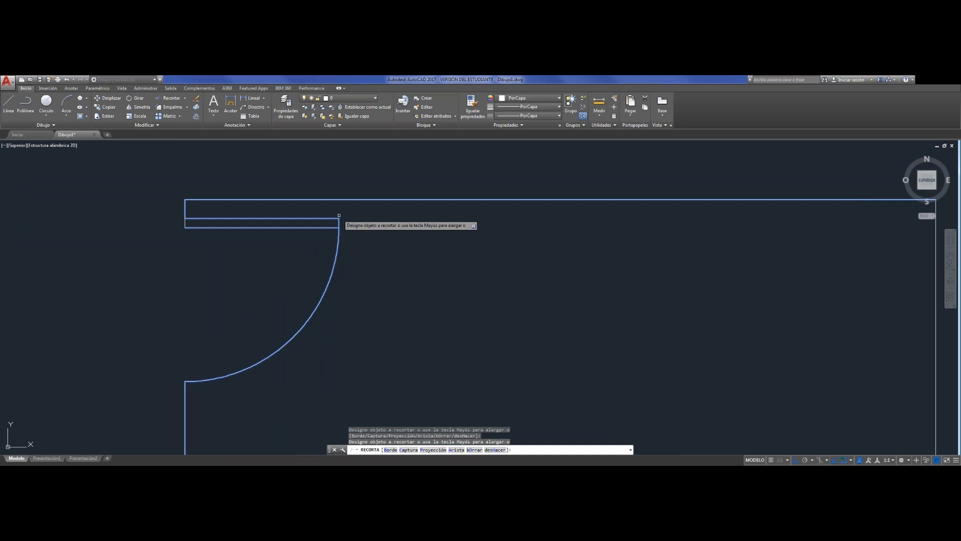
pyautogui.press('Escape')
pyautogui.scroll(-4, 268, 231)
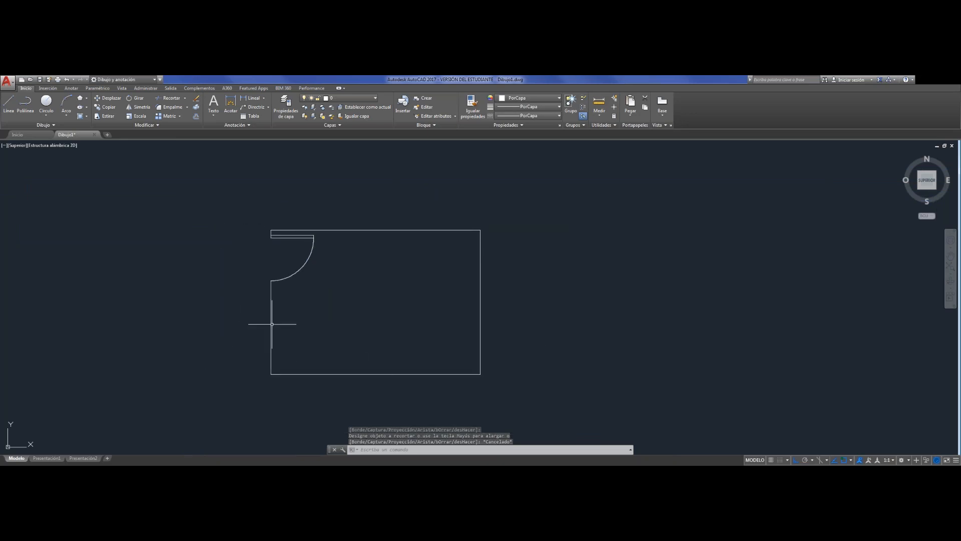
# Draw a 0.1 line outward from the upper hinge corner of the door leaf, perpendicular to the left wall.
pyautogui.click(9, 103)
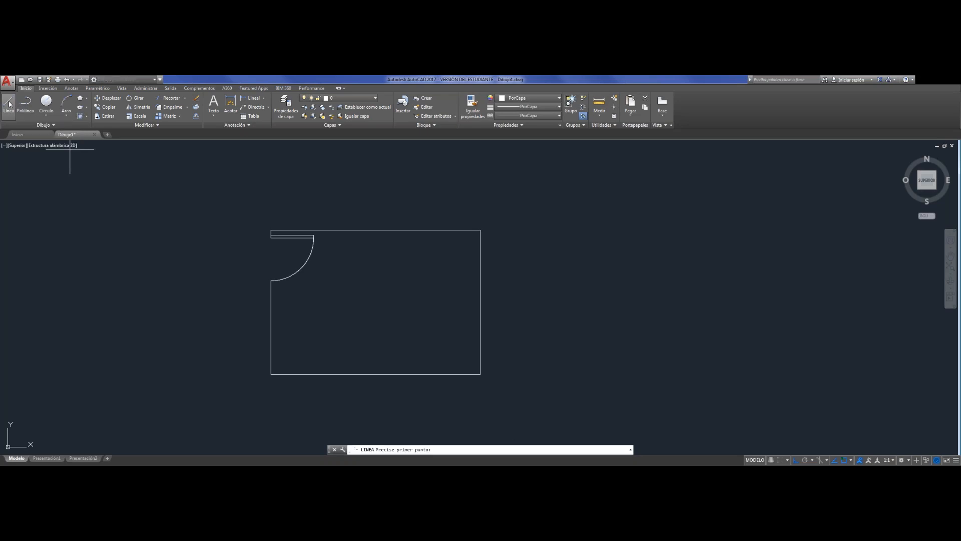
pyautogui.scroll(3, 271, 239)
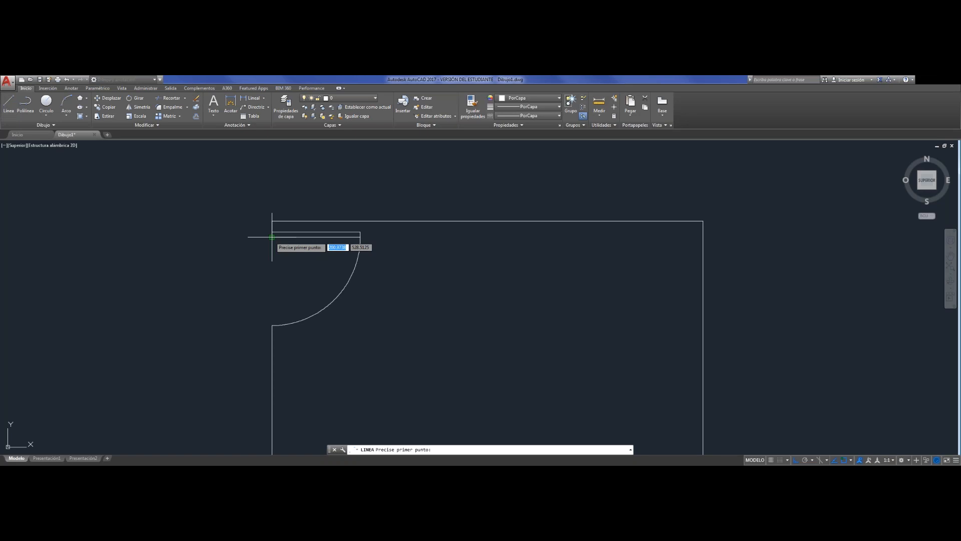
pyautogui.scroll(2, 272, 237)
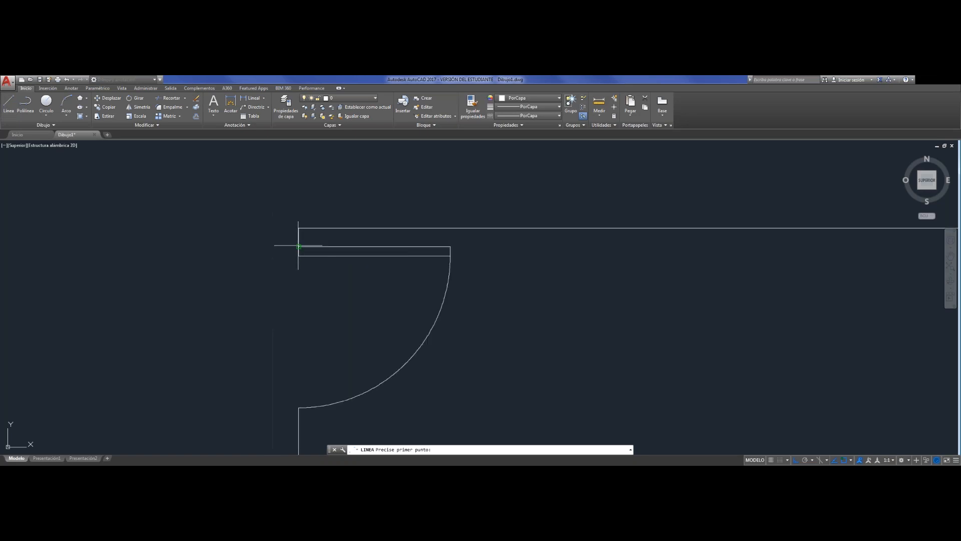
pyautogui.click(272, 232)
pyautogui.write('0.1')
pyautogui.press('Return')
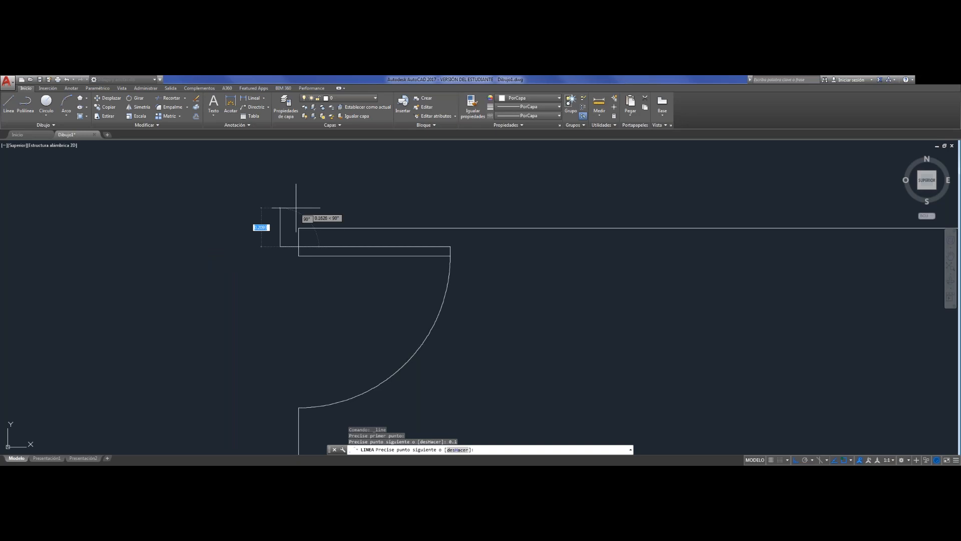
pyautogui.press('Escape')
pyautogui.scroll(-2, 160, 228)
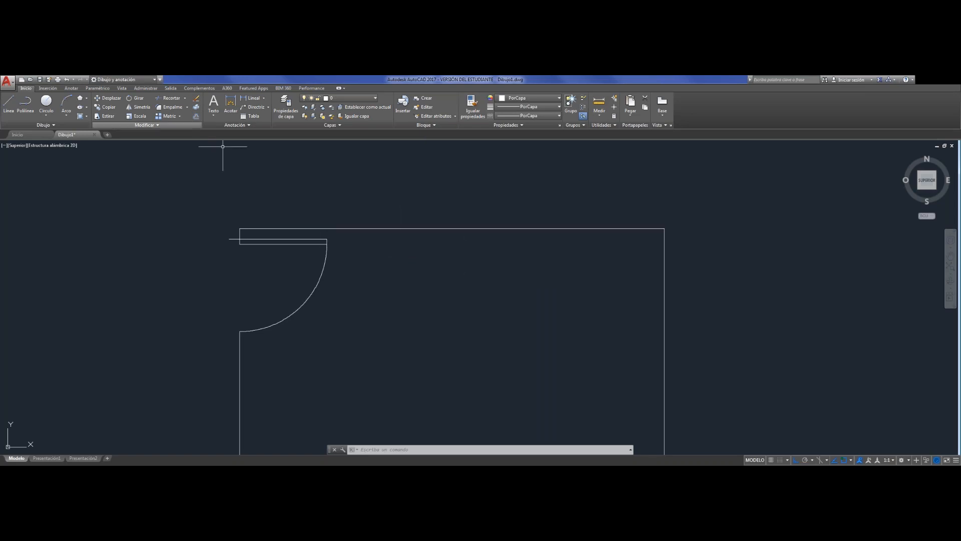
# Offset the room's upper wall line outward by 0.1.
pyautogui.click(196, 117)
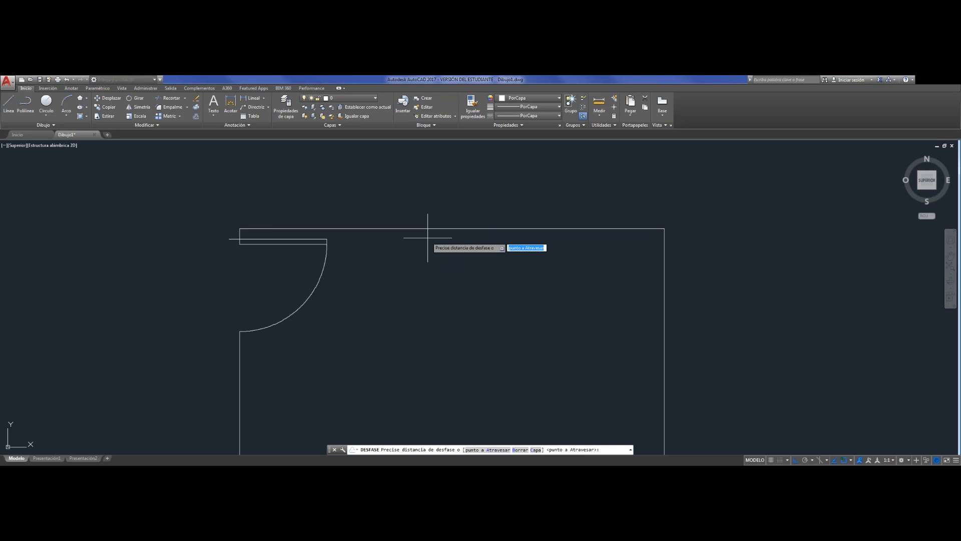
pyautogui.write('0.1')
pyautogui.press('Return')
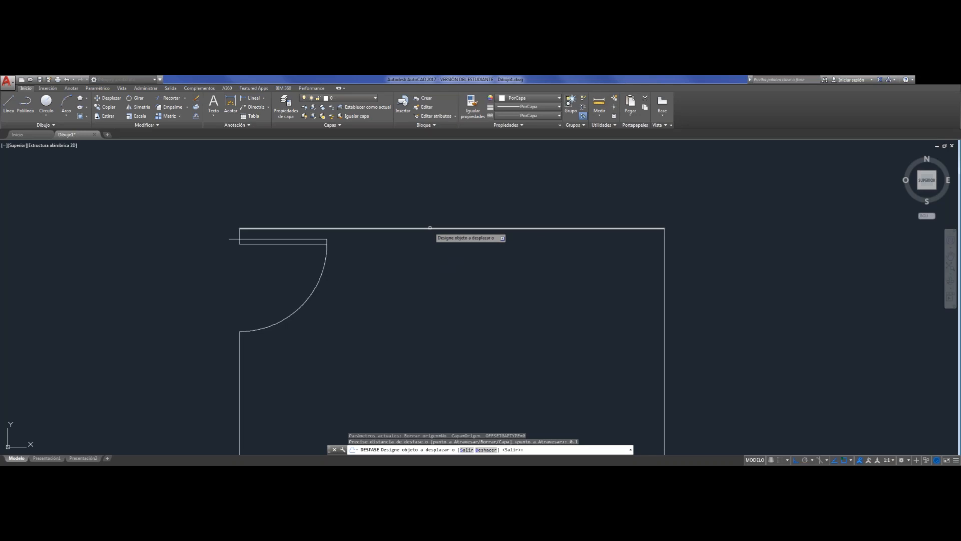
pyautogui.click(429, 228)
pyautogui.click(430, 189)
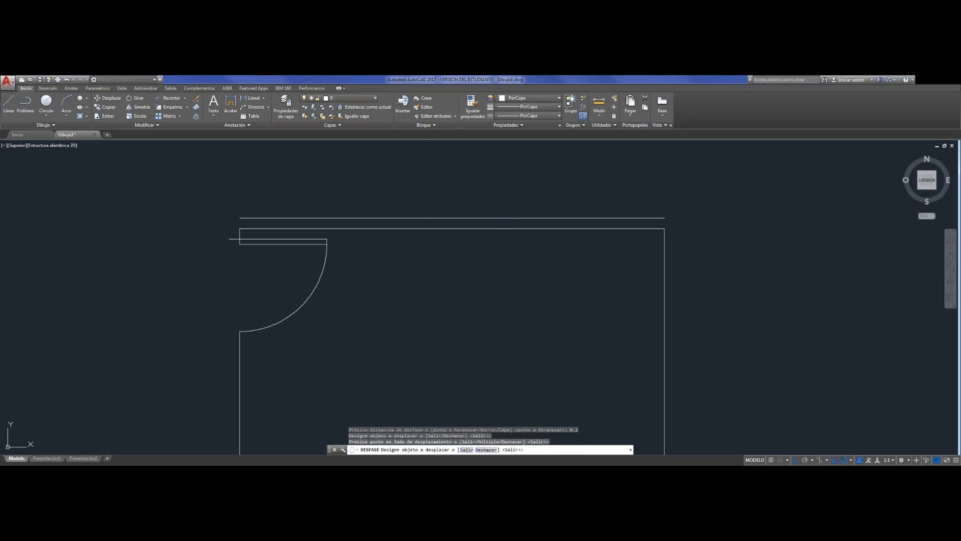
pyautogui.press('Escape')
pyautogui.scroll(3, 209, 212)
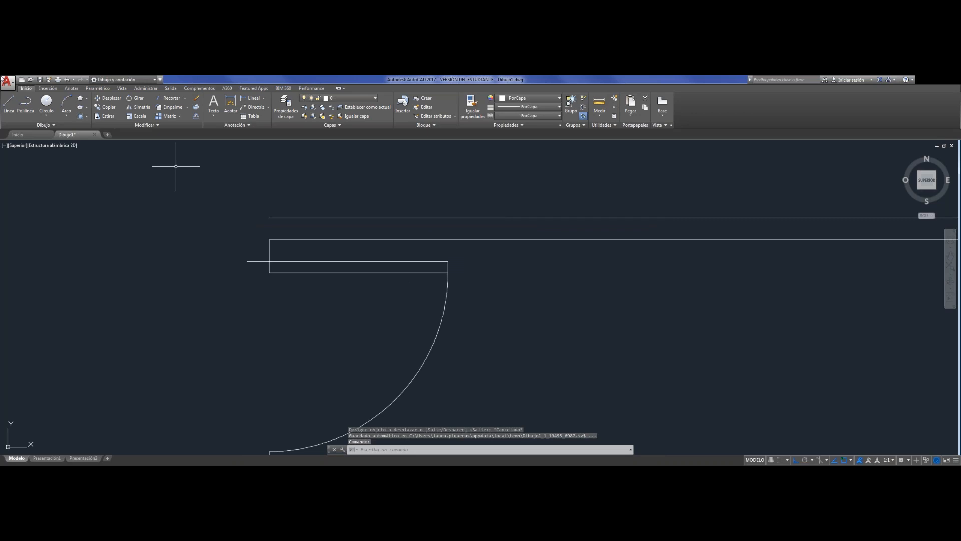
# Draw a vertical line from the outer end of the 0.1 line up to the level of the offset upper wall line.
pyautogui.click(9, 107)
pyautogui.click(247, 260)
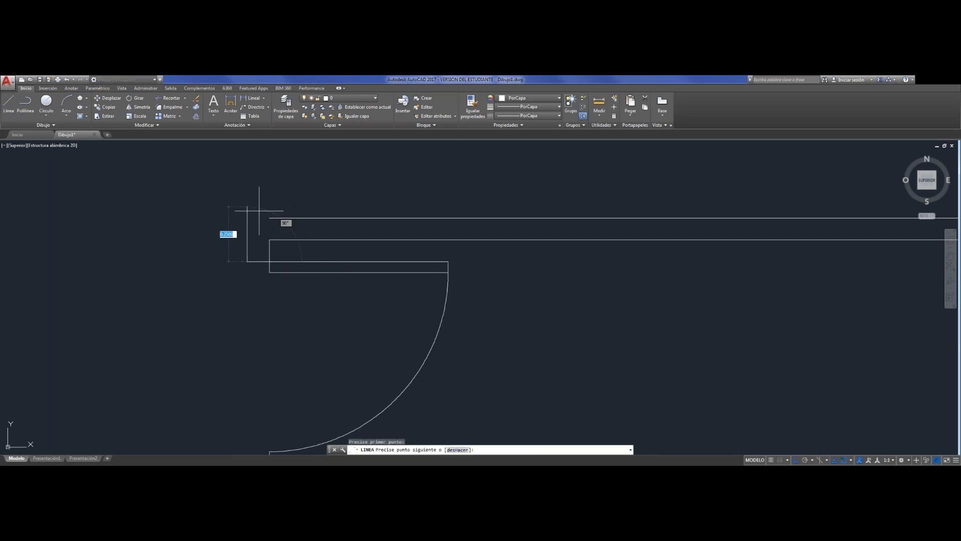
pyautogui.click(247, 217)
pyautogui.press('Escape')
pyautogui.click(272, 215)
pyautogui.click(270, 217)
pyautogui.scroll(-2, 171, 255)
pyautogui.press('Escape')
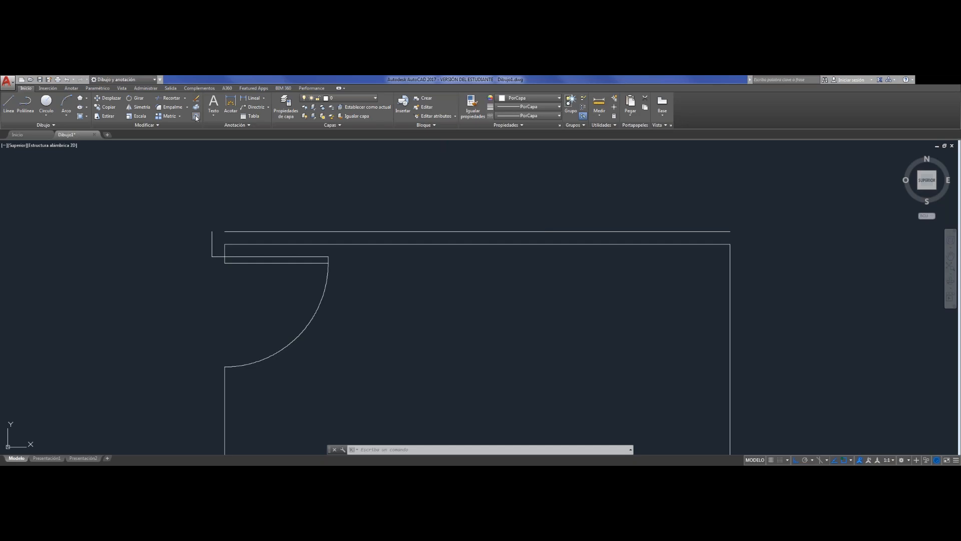
# Stretch the left end of the outer upper wall line to the top of the short vertical line.
pyautogui.click(450, 232)
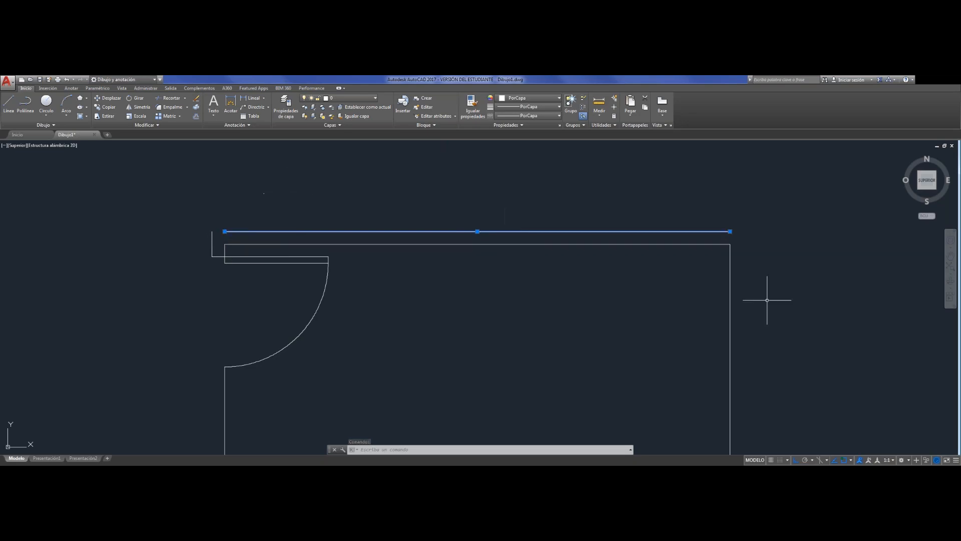
pyautogui.moveTo(225, 231)
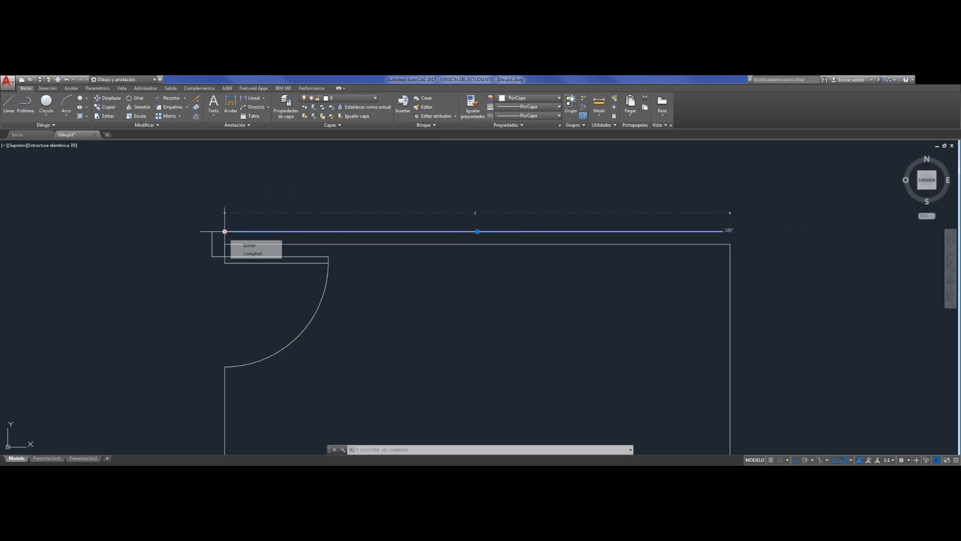
pyautogui.click(225, 232)
pyautogui.press('Escape')
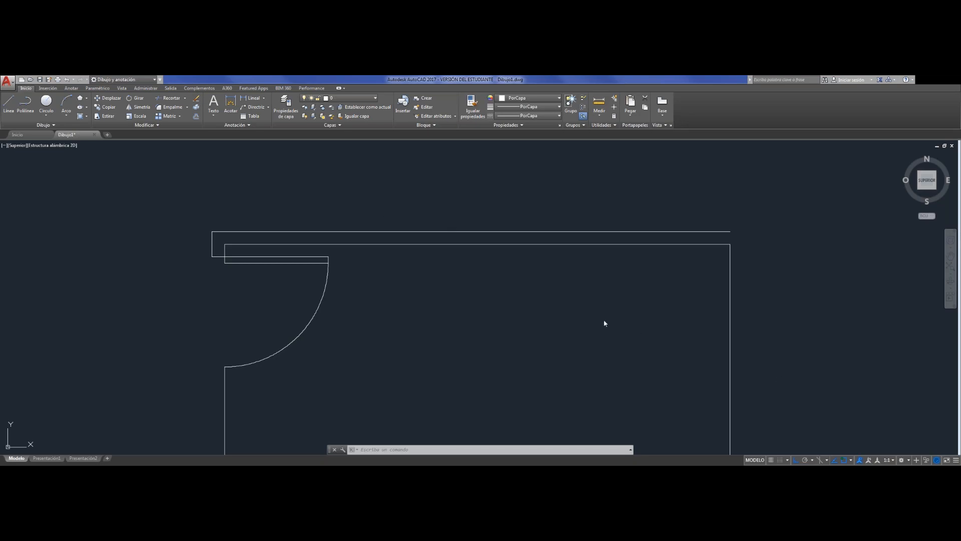
# Offset the room's right wall line outward by 0.10.
pyautogui.scroll(-3, 607, 292)
pyautogui.scroll(-3, 530, 233)
pyautogui.scroll(1, 673, 275)
pyautogui.scroll(3, 603, 337)
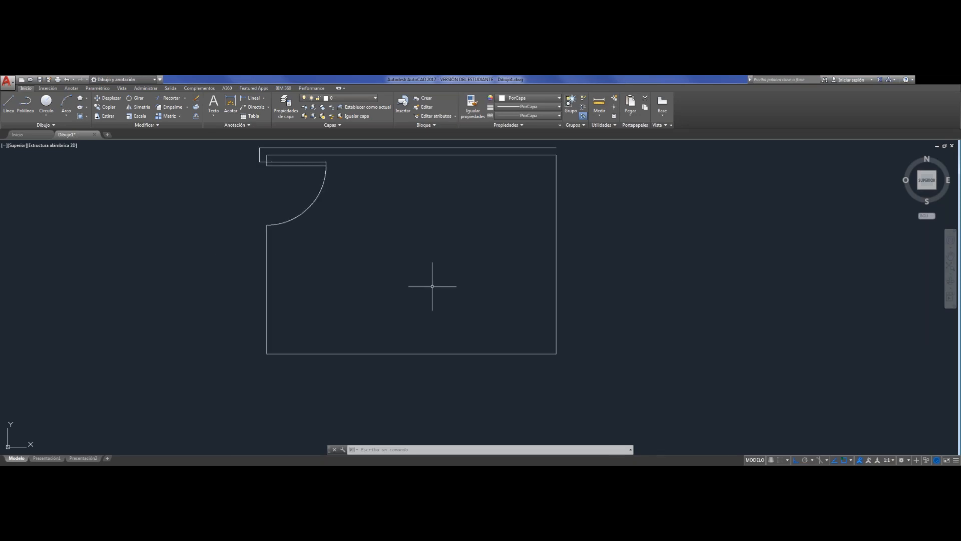
pyautogui.scroll(-1, 409, 299)
pyautogui.scroll(1, 420, 207)
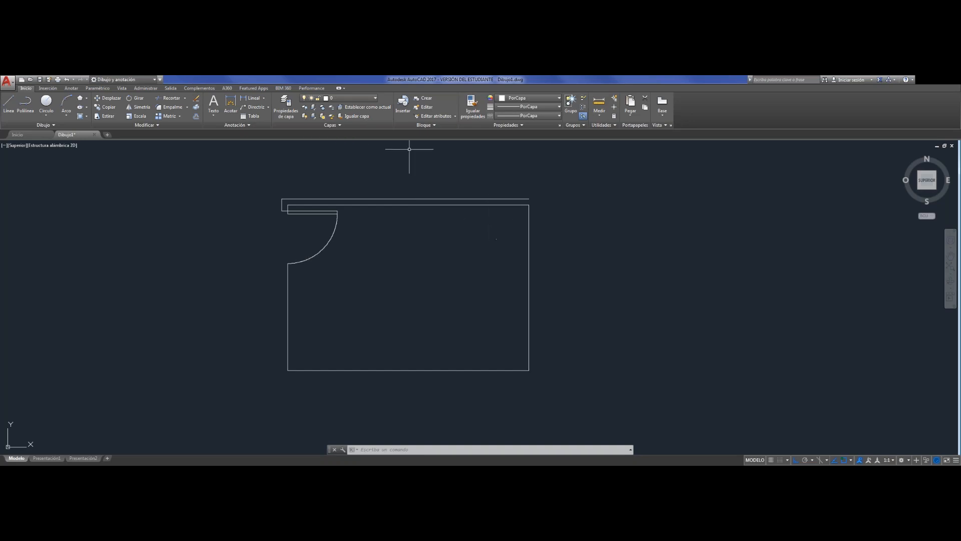
pyautogui.click(196, 116)
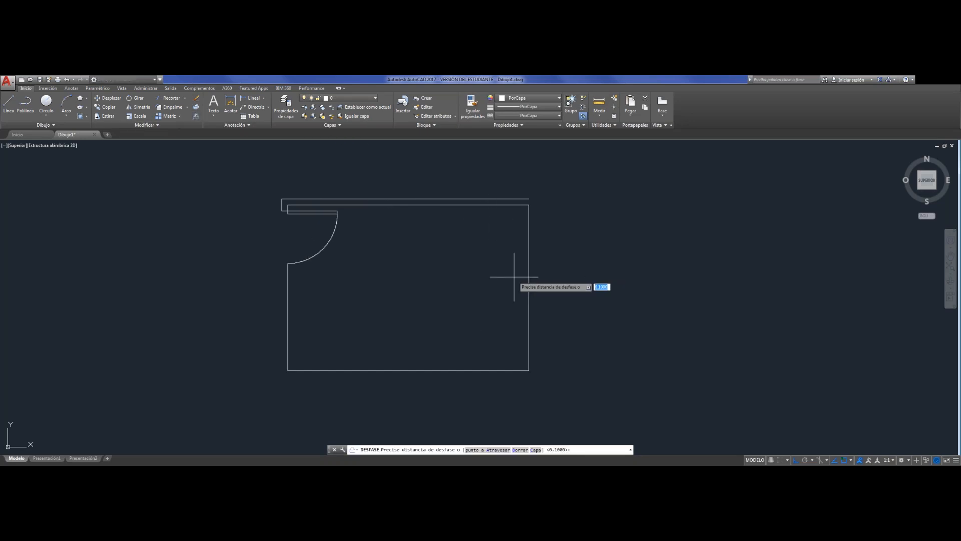
pyautogui.write('0.10')
pyautogui.press('Return')
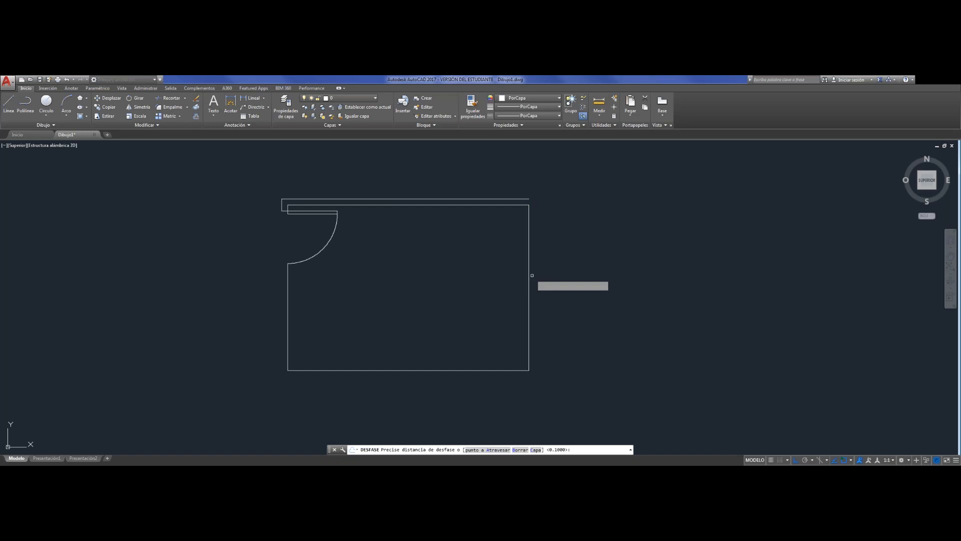
pyautogui.click(531, 275)
pyautogui.click(578, 271)
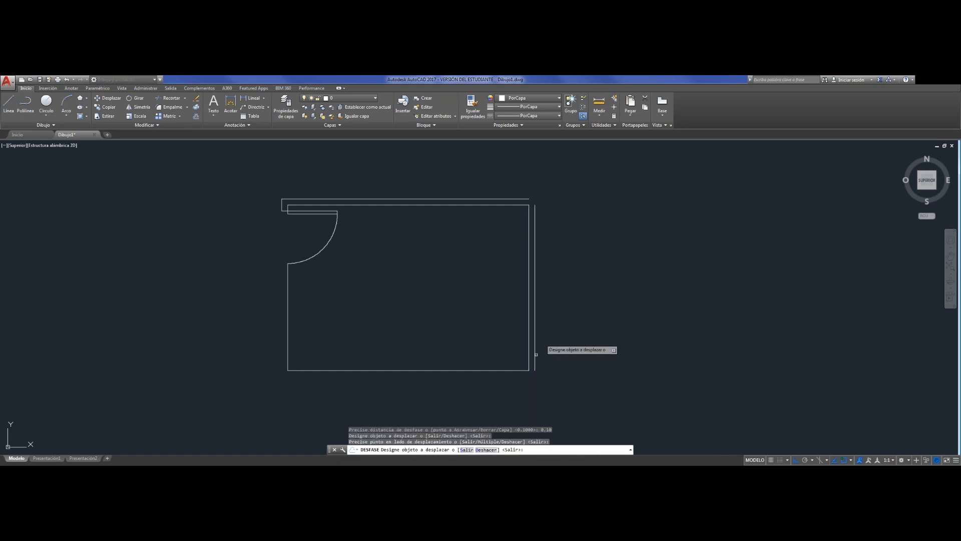
# Offset the lower wall line and the left wall line below the door outward by the same distance.
pyautogui.click(484, 371)
pyautogui.click(485, 396)
pyautogui.click(284, 291)
pyautogui.click(267, 295)
pyautogui.press('Escape')
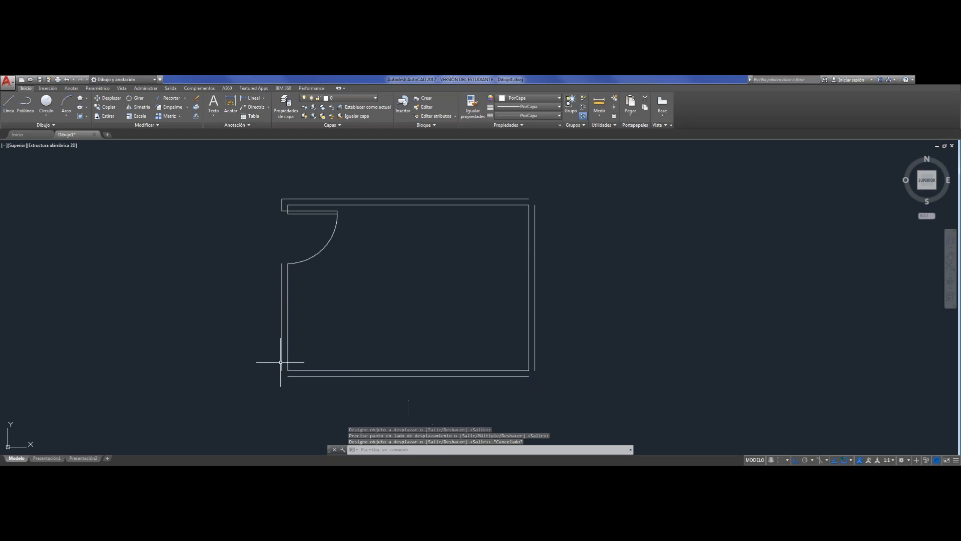
# Stretch the outer right and outer upper wall lines until they meet in a closed upper-right corner.
pyautogui.scroll(3, 551, 198)
pyautogui.click(546, 240)
pyautogui.click(514, 242)
pyautogui.click(518, 211)
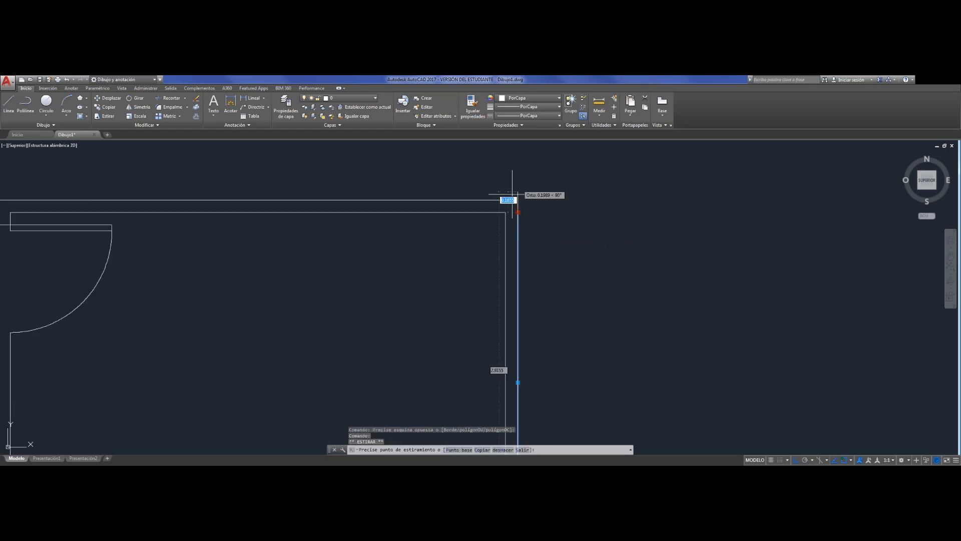
pyautogui.press('Escape')
pyautogui.click(505, 200)
pyautogui.moveTo(518, 200)
pyautogui.click(538, 212)
pyautogui.press('Escape')
# Stretch the outer right and outer lower wall lines until they meet in a closed lower-right corner.
pyautogui.scroll(-5, 539, 211)
pyautogui.scroll(5, 515, 294)
pyautogui.scroll(2, 542, 376)
pyautogui.click(541, 354)
pyautogui.click(521, 326)
pyautogui.click(527, 337)
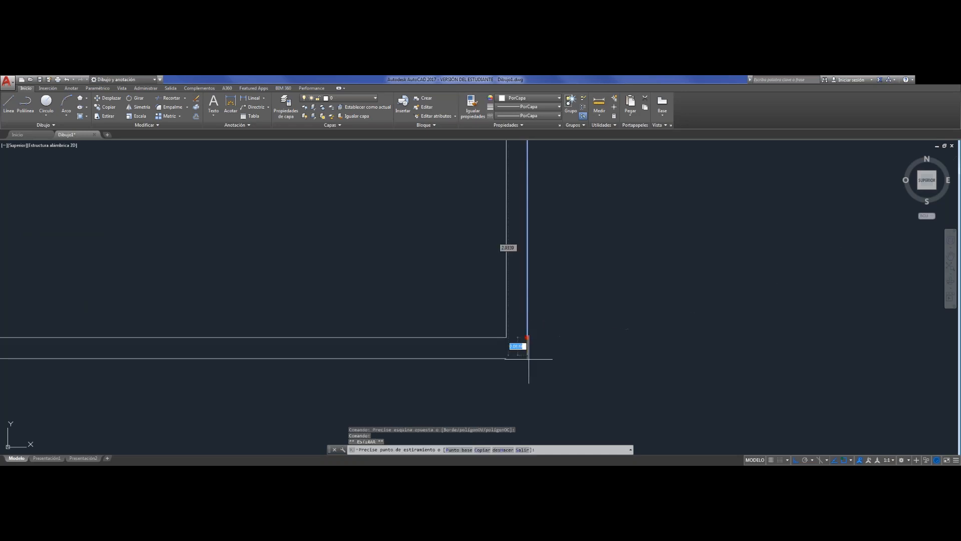
pyautogui.click(528, 358)
pyautogui.press('Escape')
pyautogui.click(504, 357)
pyautogui.click(475, 365)
pyautogui.click(507, 358)
pyautogui.press('Escape')
pyautogui.scroll(-4, 622, 355)
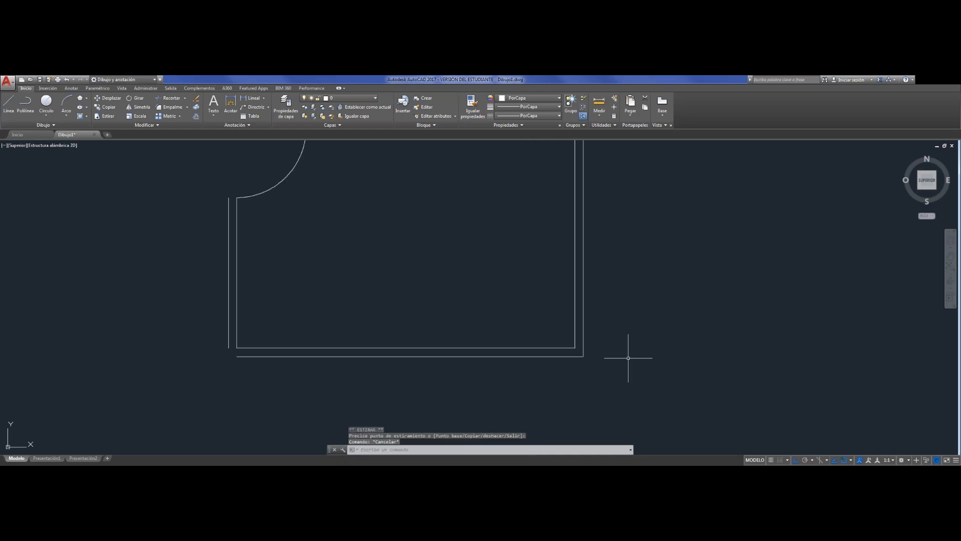
# Stretch the outer lower and outer left wall lines until they meet in a closed lower-left corner.
pyautogui.scroll(6, 205, 346)
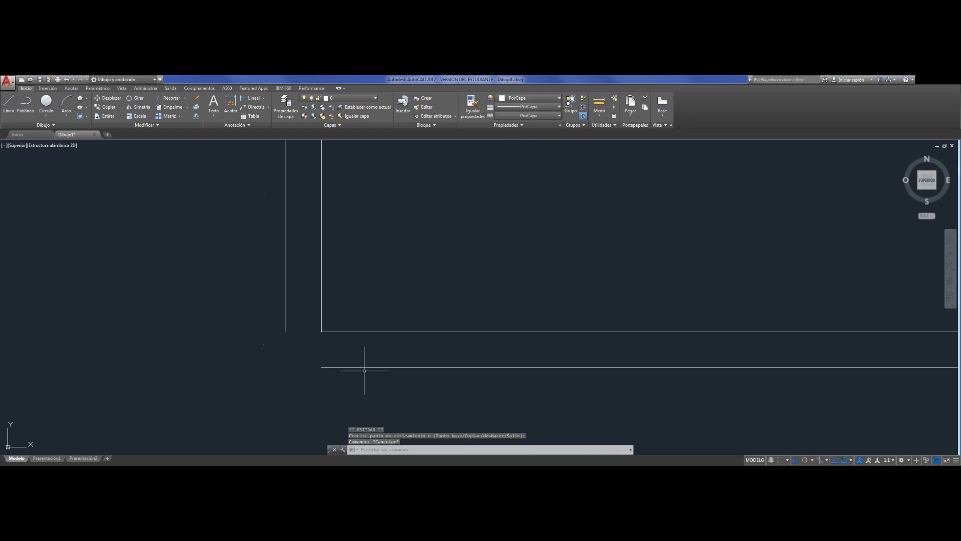
pyautogui.click(397, 382)
pyautogui.click(345, 350)
pyautogui.click(321, 367)
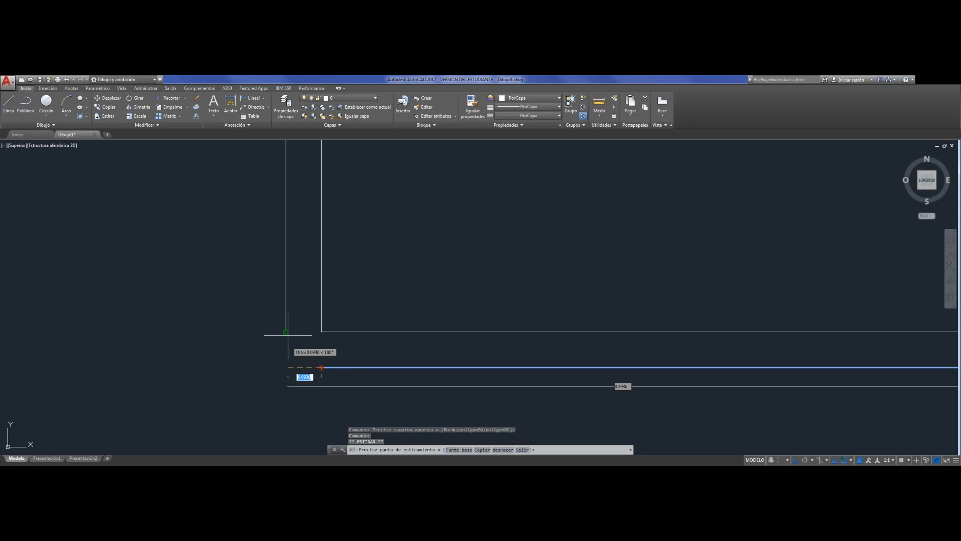
pyautogui.click(286, 366)
pyautogui.click(295, 336)
pyautogui.click(265, 309)
pyautogui.click(286, 331)
pyautogui.click(286, 367)
pyautogui.press('Escape')
# Draw a short line capping the left wall's double lines at the lower side of the door opening.
pyautogui.scroll(-5, 332, 386)
pyautogui.scroll(-2, 330, 252)
pyautogui.scroll(1, 329, 251)
pyautogui.scroll(1, 261, 241)
pyautogui.click(9, 104)
pyautogui.click(342, 293)
pyautogui.press('Escape')
pyautogui.scroll(-2, 345, 218)
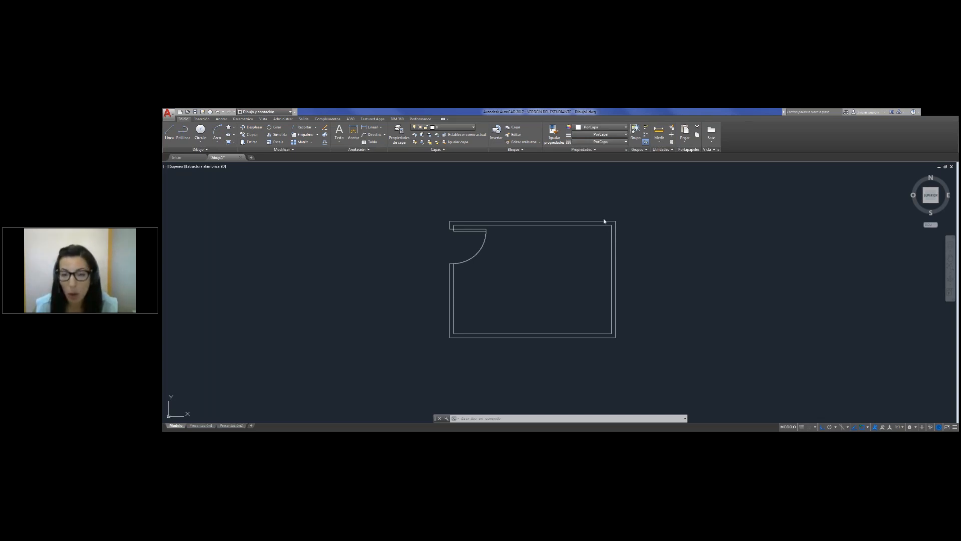
# Measure the room's interior width along the upper wall, starting from the inner upper-left corner.
pyautogui.click(652, 136)
pyautogui.click(449, 221)
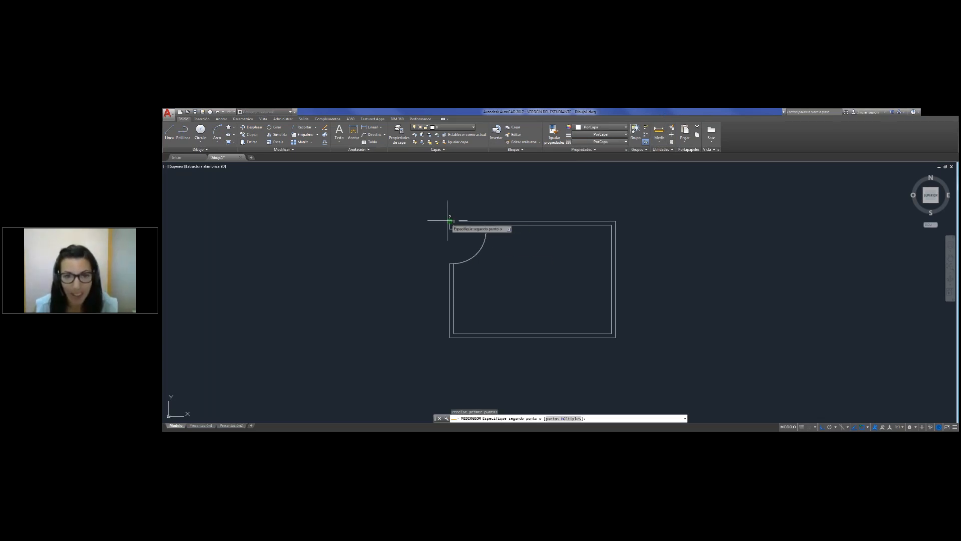
pyautogui.click(697, 216)
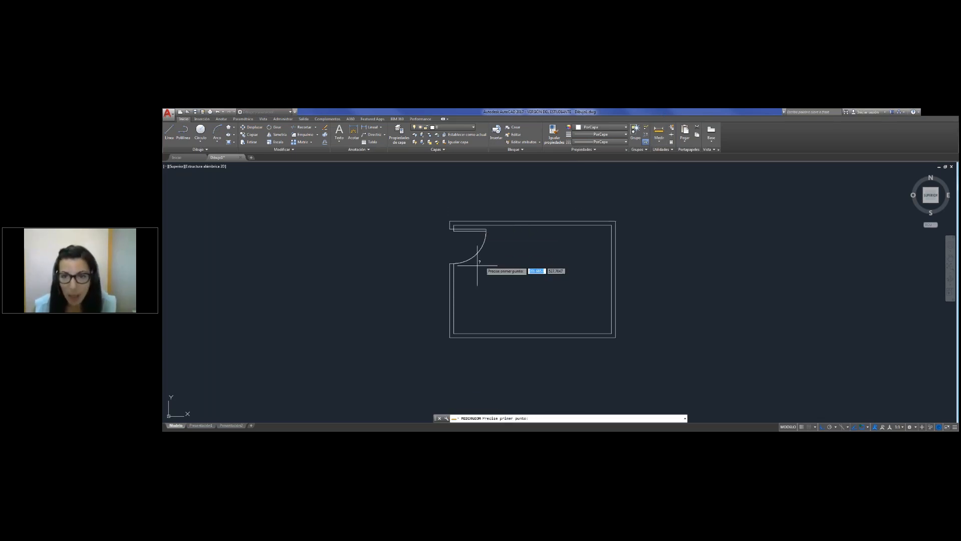
pyautogui.click(454, 225)
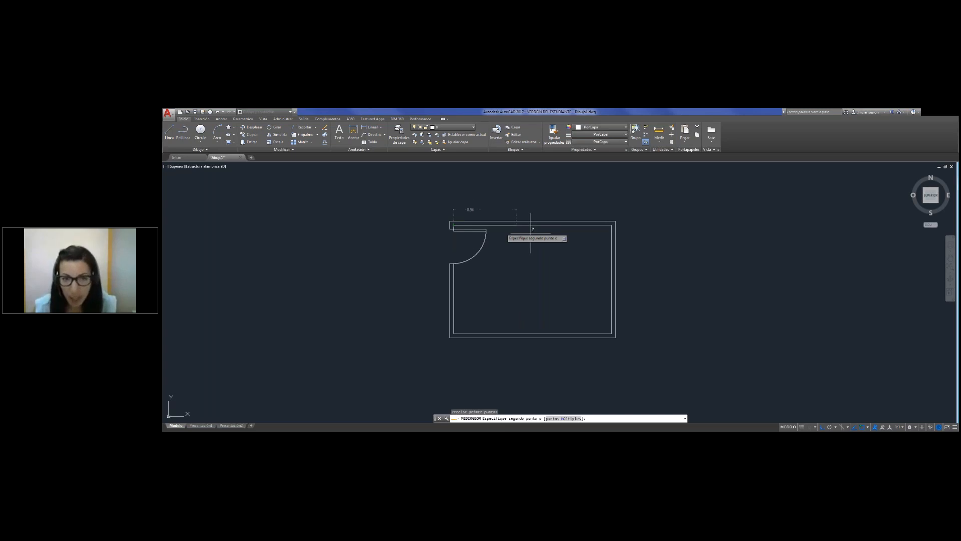
pyautogui.press('Escape')
# Measure the room's interior height along the right wall, from the inner upper corner to the inner lower corner.
pyautogui.click(659, 131)
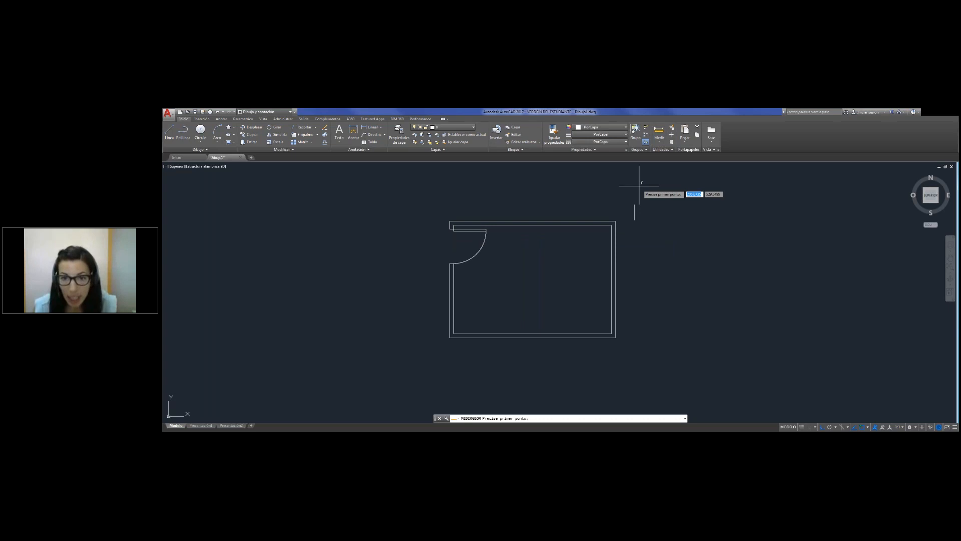
pyautogui.click(612, 225)
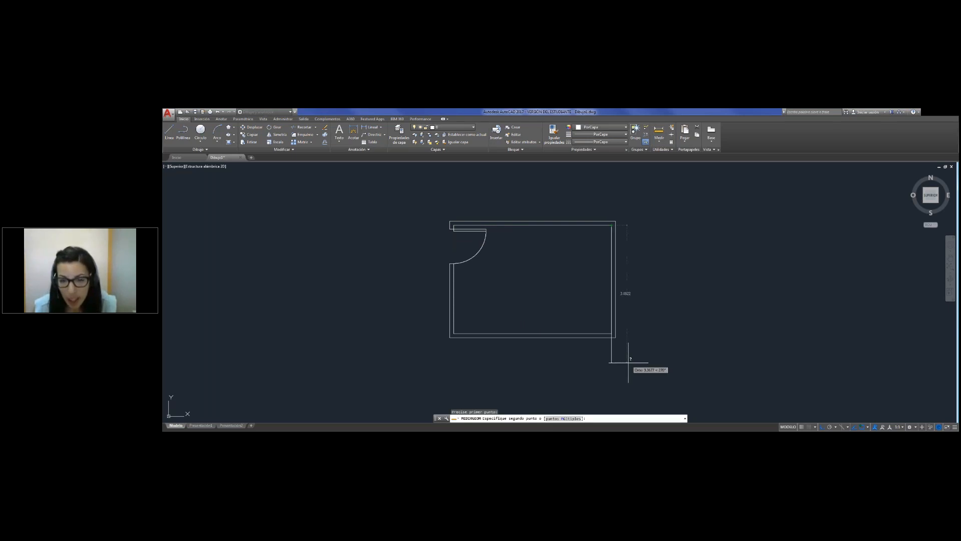
pyautogui.click(612, 333)
# Measure the door leaf's length along its lower edge, from the wall to the start of the swing arc.
pyautogui.click(658, 131)
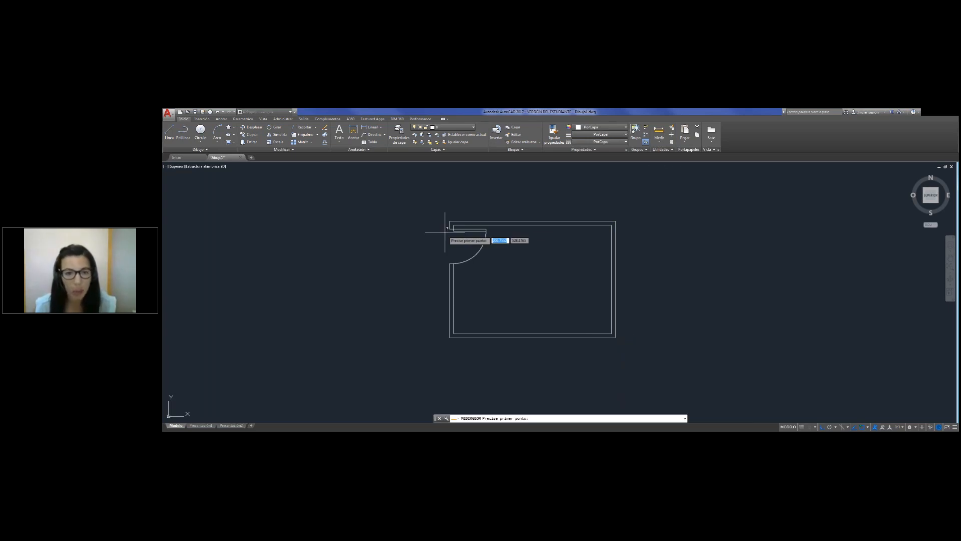
pyautogui.scroll(6, 469, 227)
pyautogui.click(397, 236)
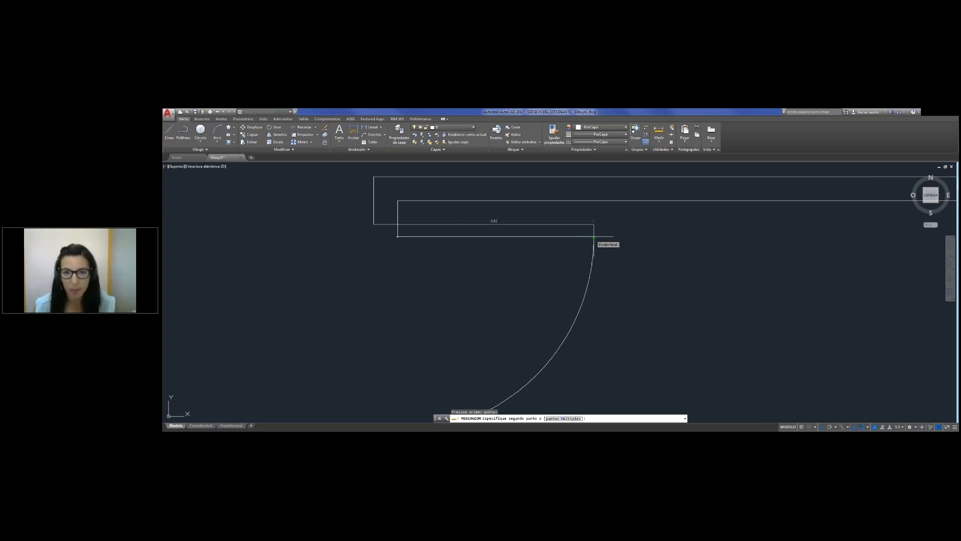
pyautogui.press('Escape')
pyautogui.scroll(-3, 496, 261)
pyautogui.scroll(-5, 451, 250)
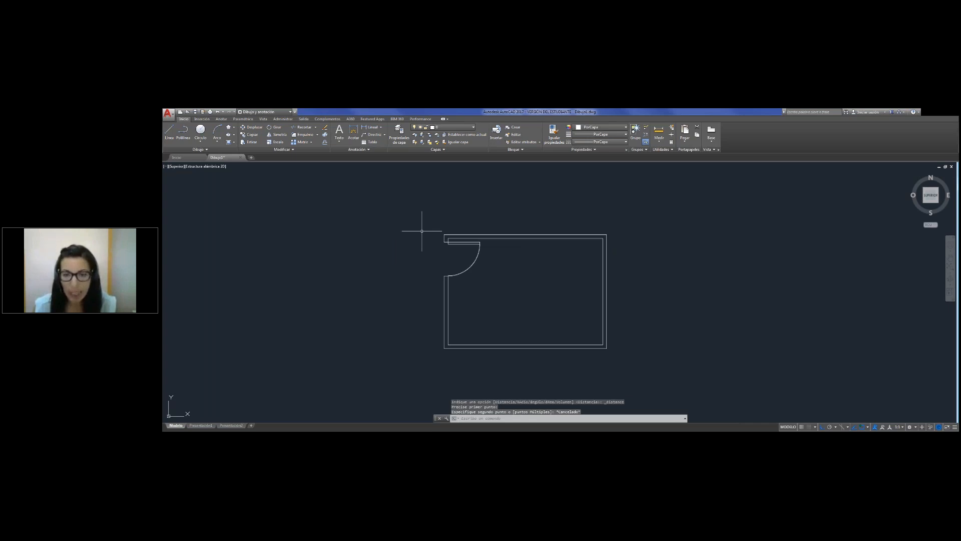